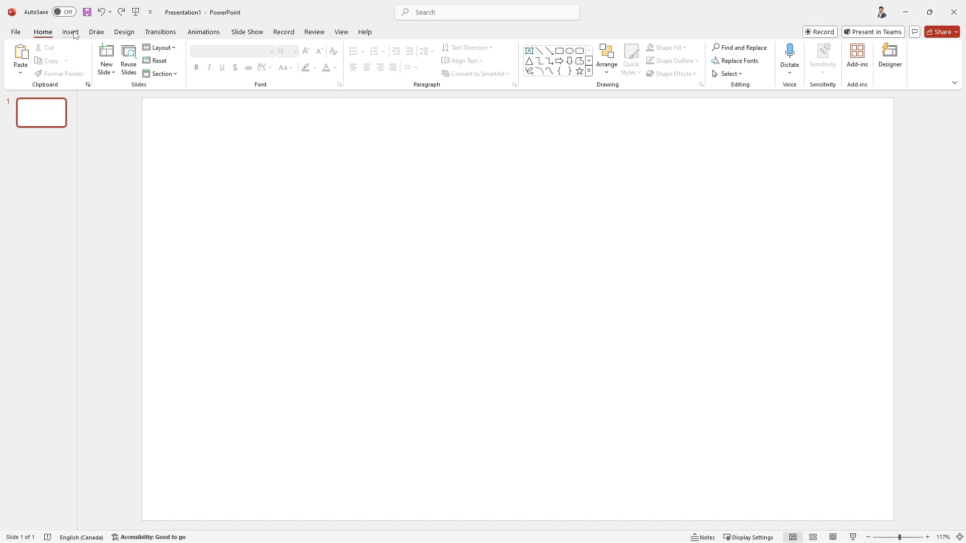
Draw a rectangle covering the whole slide, about 33.87 cm wide and 19.05 cm high
{"action": "left_click", "coordinate": [222, 60]}
{"action": "left_click", "coordinate": [217, 168]}
{"action": "left_click_drag", "start_coordinate": [142, 98], "coordinate": [893, 521]}
Remove the full-slide rectangle's outline and fill it with the custom colour #faf9fd
{"action": "left_click", "coordinate": [388, 61]}
{"action": "left_click", "coordinate": [381, 47]}
{"action": "left_click", "coordinate": [381, 47]}
{"action": "left_click", "coordinate": [399, 195]}
{"action": "triple_click", "coordinate": [370, 270]}
{"action": "type", "text": "#faf9f0"}
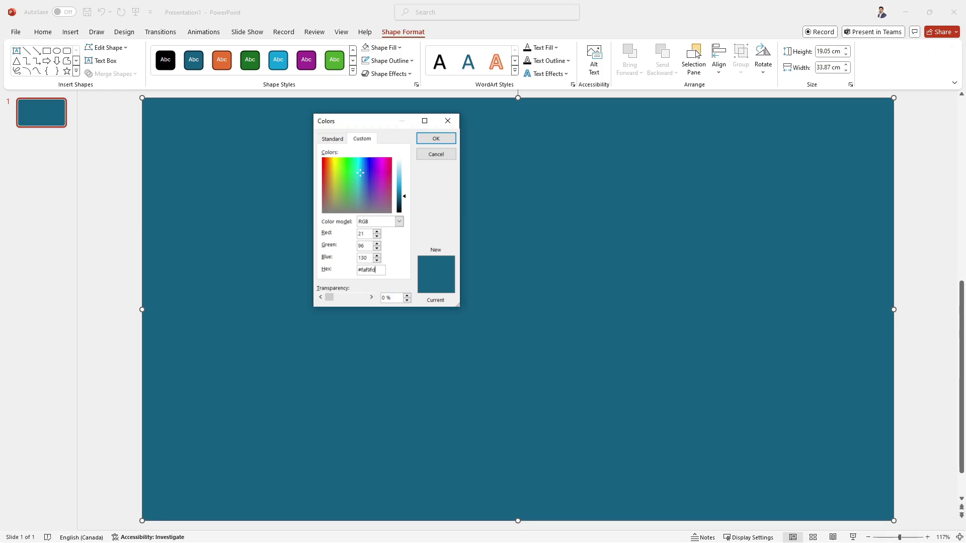
{"action": "left_click", "coordinate": [438, 139]}
{"action": "left_click", "coordinate": [130, 201]}
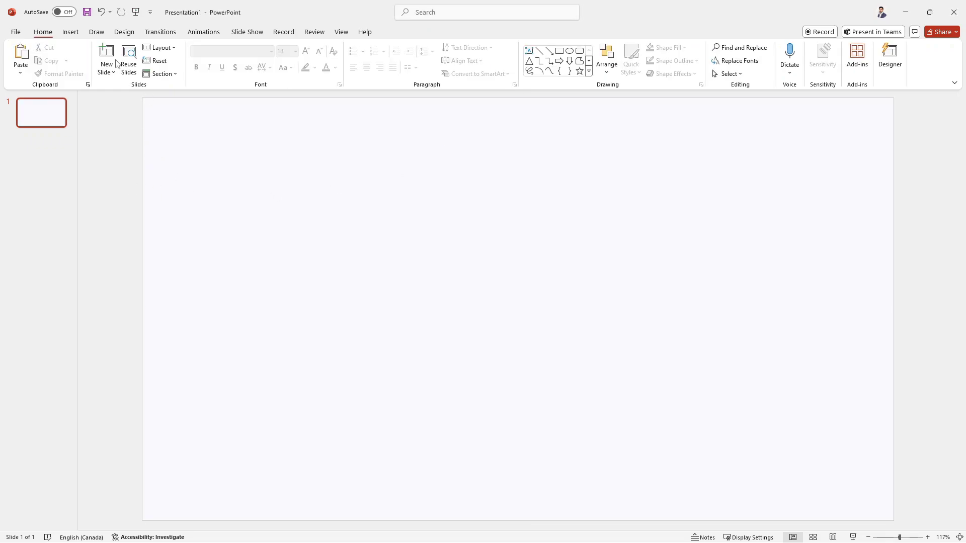
Draw a parallelogram about 3.04 cm wide and 1.91 cm high near the slide's upper-left corner
{"action": "left_click", "coordinate": [75, 35]}
{"action": "left_click", "coordinate": [222, 58]}
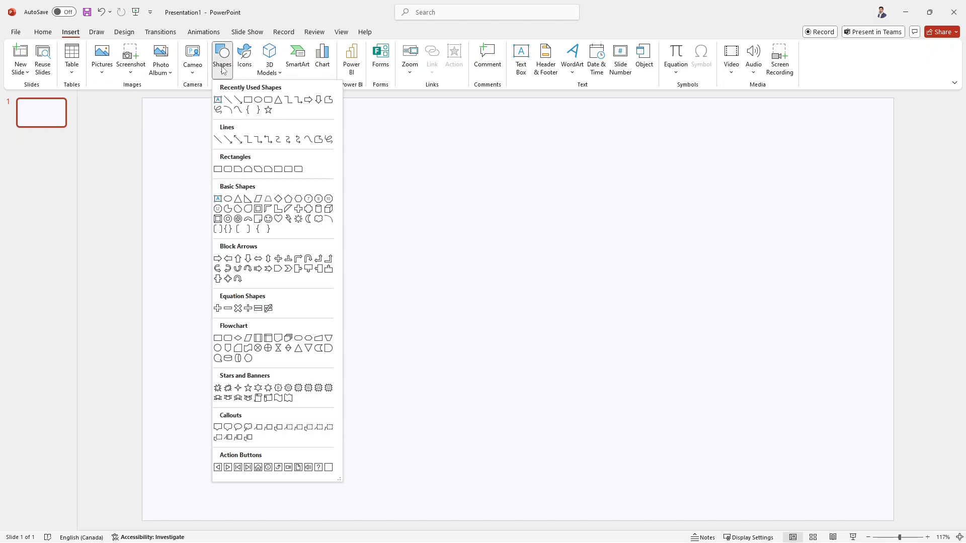
{"action": "left_click", "coordinate": [248, 338]}
{"action": "left_click_drag", "start_coordinate": [158, 126], "coordinate": [228, 168]}
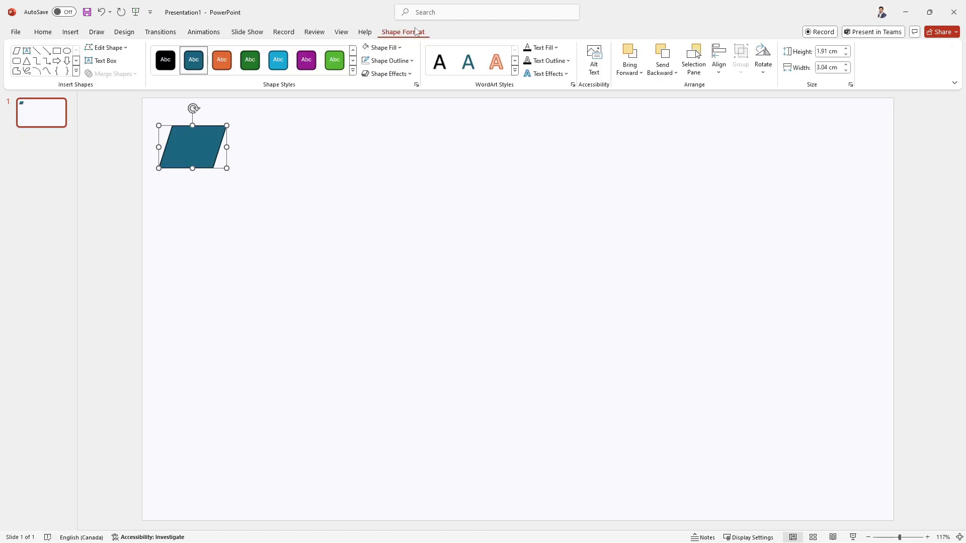
Give the parallelogram a #c7b8e7 fill without outline and move it so it overhangs the slide's left edge near the top
{"action": "left_click", "coordinate": [387, 47]}
{"action": "left_click", "coordinate": [388, 225]}
{"action": "double_click", "coordinate": [371, 270]}
{"action": "type", "text": "#c7b8e7"}
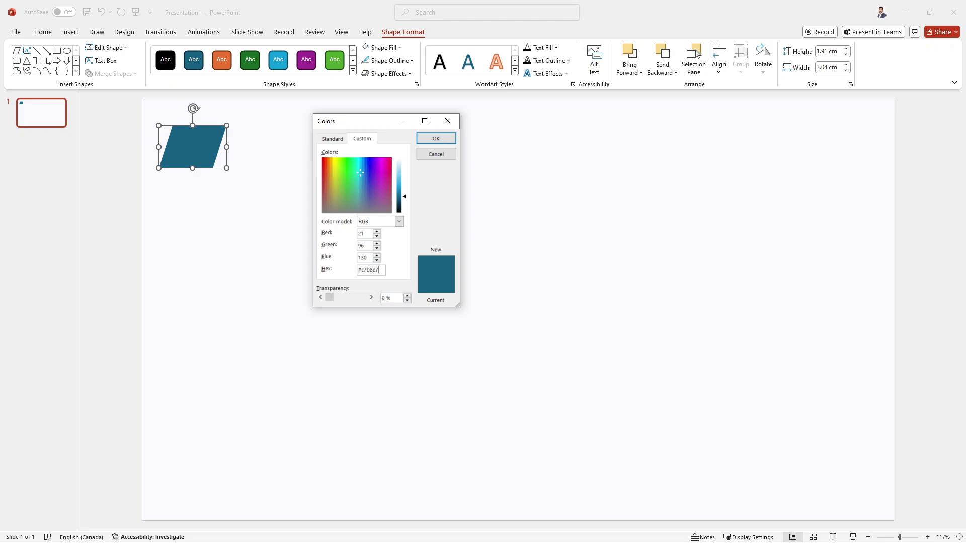
{"action": "left_click", "coordinate": [436, 139]}
{"action": "left_click_drag", "start_coordinate": [203, 146], "coordinate": [170, 133]}
{"action": "left_click", "coordinate": [227, 168]}
Search the stock icons for "shop", insert the solid storefront icon and move it to the parallelogram's lower-right corner
{"action": "left_click", "coordinate": [70, 31]}
{"action": "left_click", "coordinate": [244, 55]}
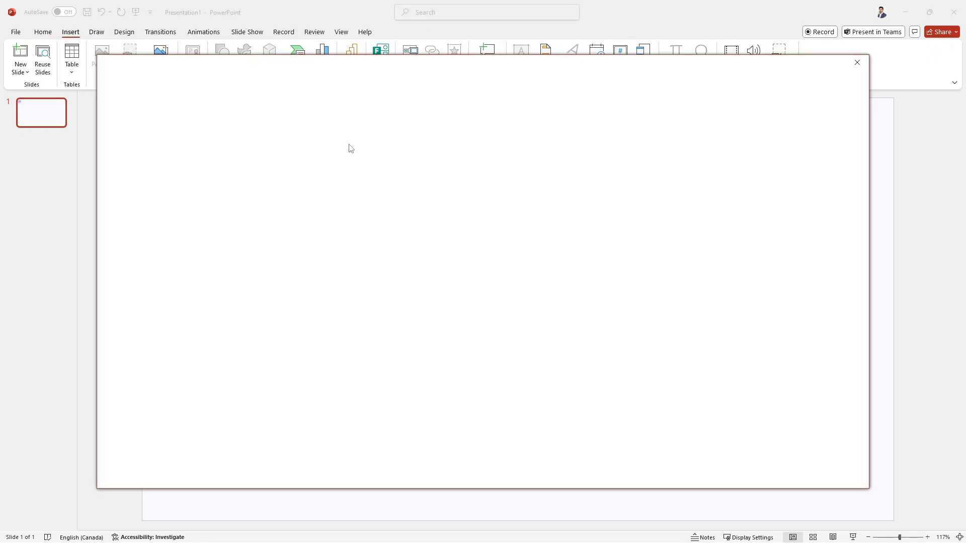
{"action": "type", "text": "shop"}
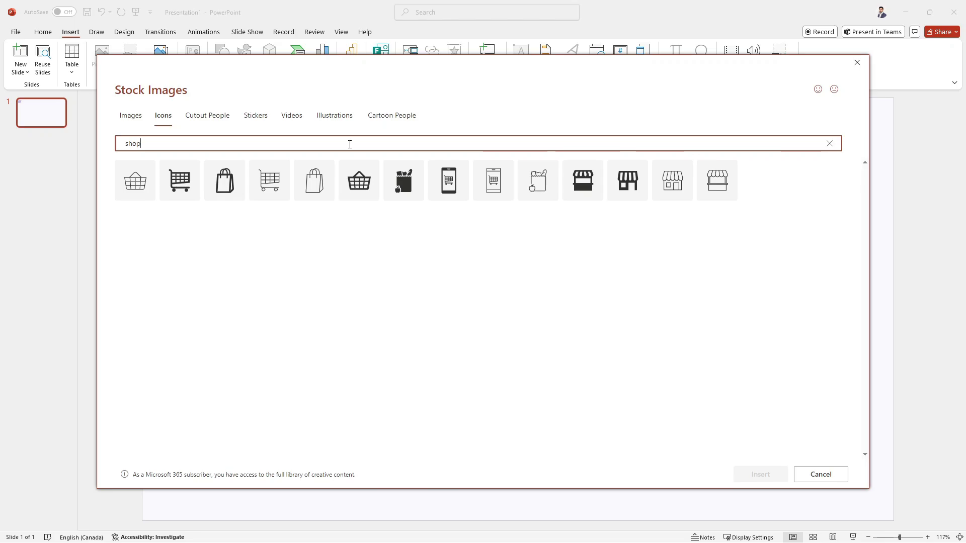
{"action": "left_click", "coordinate": [627, 190]}
{"action": "left_click", "coordinate": [761, 473]}
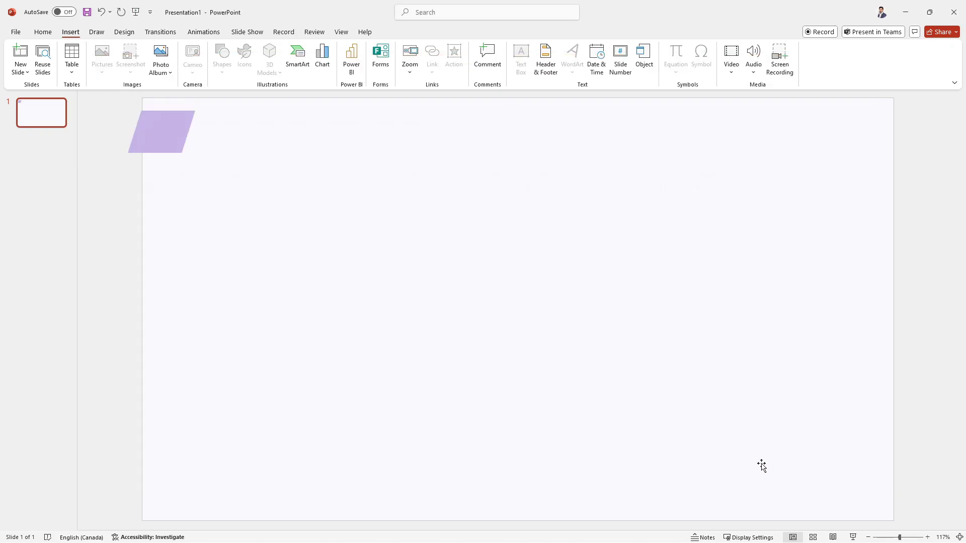
{"action": "left_click_drag", "start_coordinate": [518, 311], "coordinate": [190, 148]}
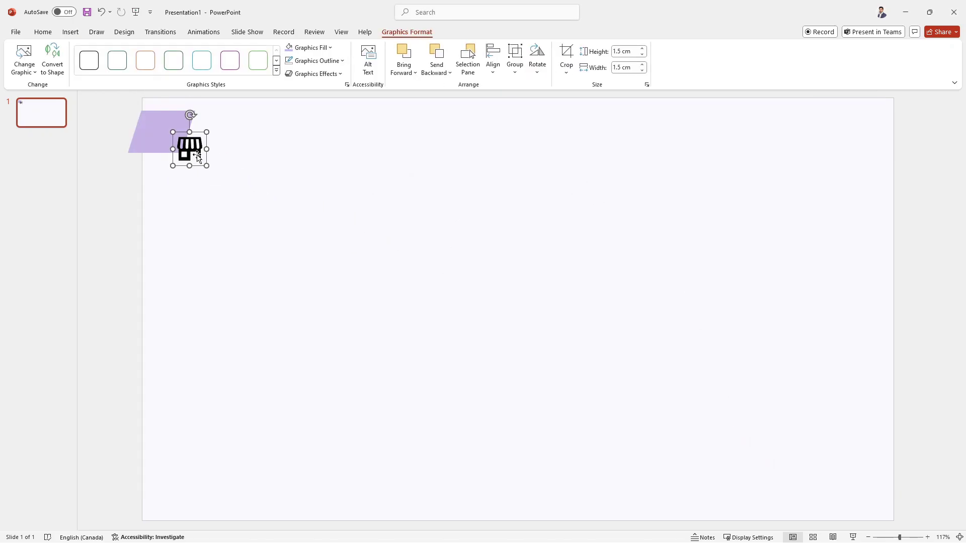
Enlarge the storefront icon to about 2.18 cm square and centre it on the parallelogram
{"action": "left_click", "coordinate": [196, 155]}
{"action": "left_click_drag", "start_coordinate": [196, 155], "coordinate": [202, 165]}
{"action": "key", "text": "ctrl+z"}
{"action": "left_click", "coordinate": [193, 158]}
{"action": "left_click", "coordinate": [115, 188]}
{"action": "key", "text": "Tab"}
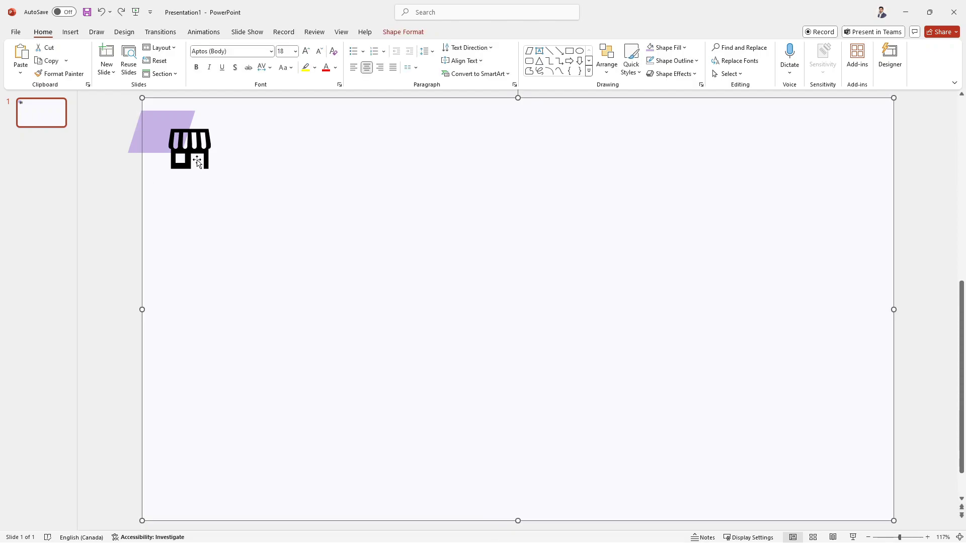
{"action": "key", "text": "Tab"}
{"action": "left_click_drag", "start_coordinate": [178, 120], "coordinate": [178, 118]}
{"action": "left_click_drag", "start_coordinate": [218, 175], "coordinate": [177, 156]}
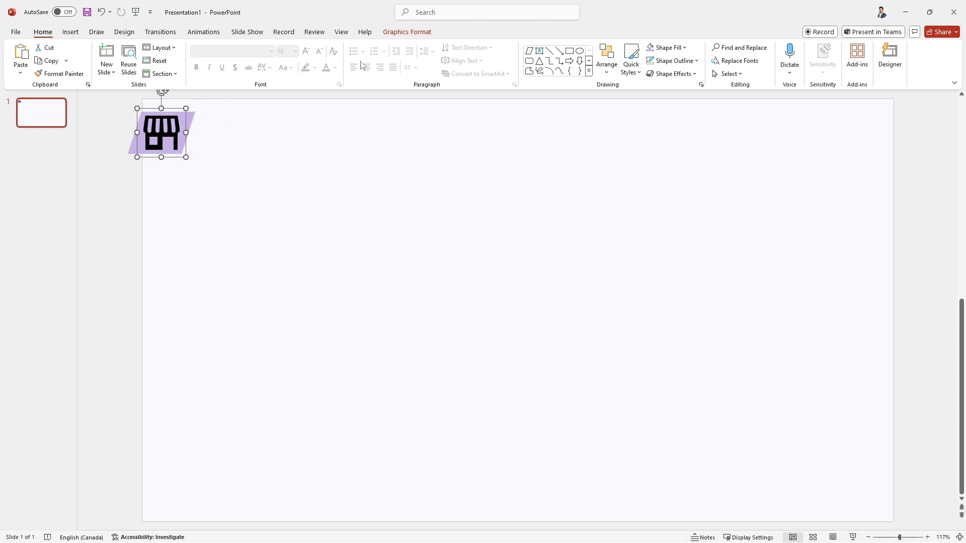
Fill the storefront icon with white
{"action": "left_click", "coordinate": [312, 50]}
{"action": "left_click", "coordinate": [293, 95]}
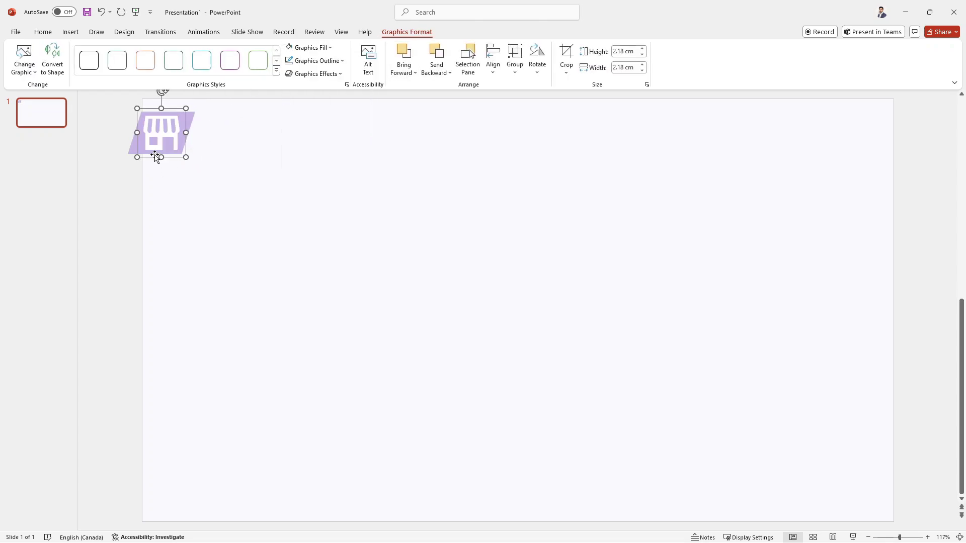
{"action": "left_click", "coordinate": [109, 210]}
Draw a rounded rectangle about 33.16 cm wide and 5.62 cm high below the icon and centre it horizontally on the slide
{"action": "left_click", "coordinate": [70, 32]}
{"action": "left_click", "coordinate": [221, 60]}
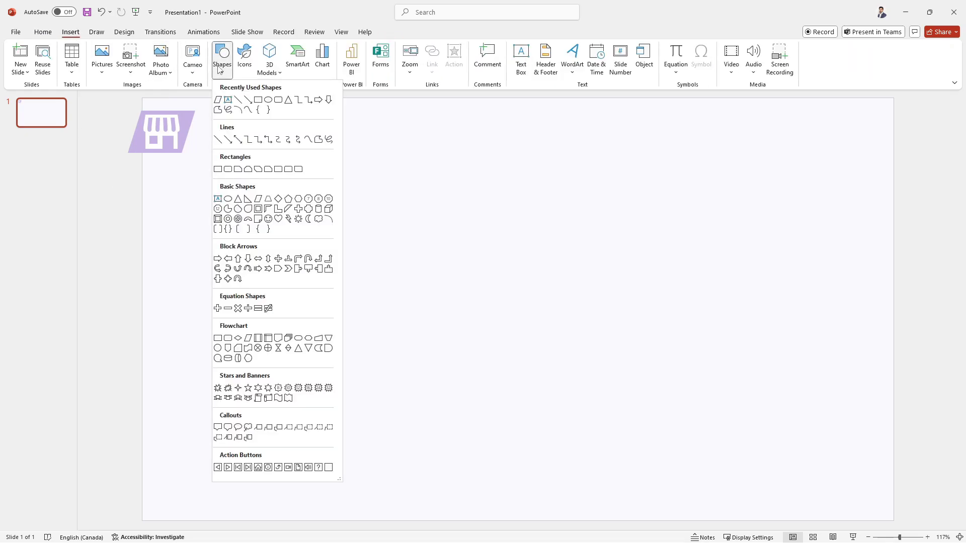
{"action": "left_click", "coordinate": [228, 170]}
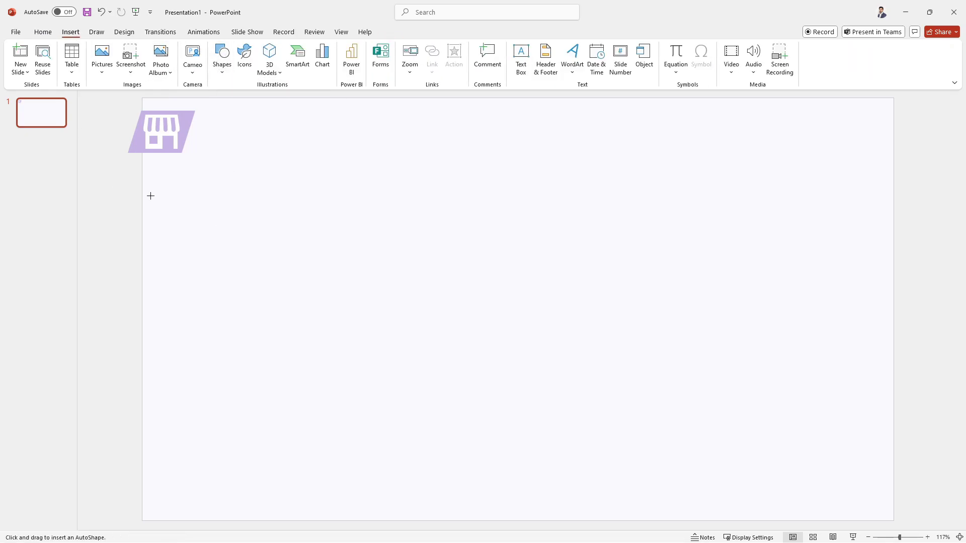
{"action": "left_click_drag", "start_coordinate": [150, 165], "coordinate": [886, 290]}
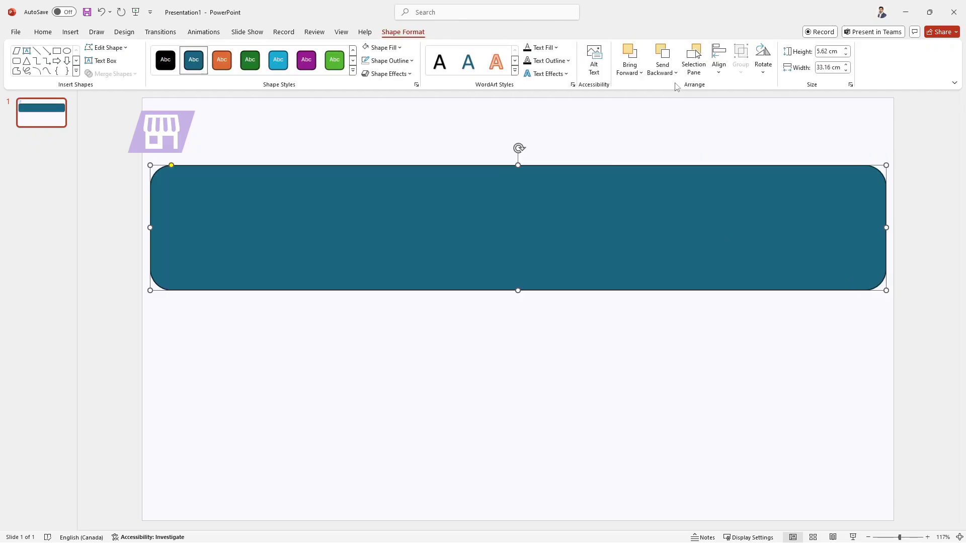
{"action": "left_click", "coordinate": [719, 58]}
{"action": "left_click", "coordinate": [736, 101]}
Fill the rounded rectangle with white and remove its outline
{"action": "left_click", "coordinate": [368, 51]}
{"action": "left_click", "coordinate": [411, 61]}
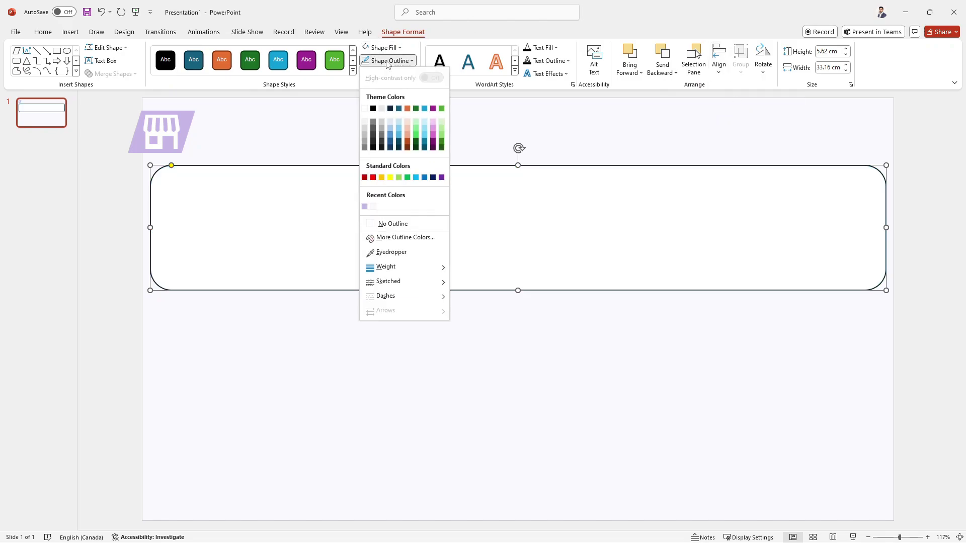
{"action": "left_click", "coordinate": [394, 222]}
Duplicate the white panel directly below the original and stretch the copy to about 9.96 cm high
{"action": "left_click_drag", "start_coordinate": [344, 245], "coordinate": [356, 347]}
{"action": "left_click_drag", "start_coordinate": [519, 421], "coordinate": [521, 517]}
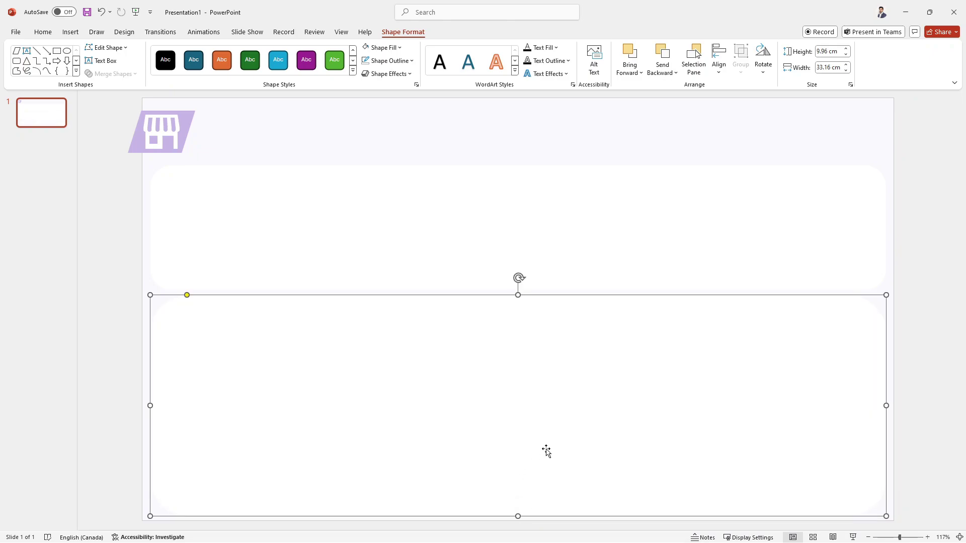
Reduce the corner rounding of both the upper and the lower white panel
{"action": "left_click", "coordinate": [199, 195]}
{"action": "left_click", "coordinate": [162, 167]}
{"action": "left_click", "coordinate": [214, 254]}
{"action": "left_click", "coordinate": [194, 312]}
{"action": "left_click", "coordinate": [110, 294]}
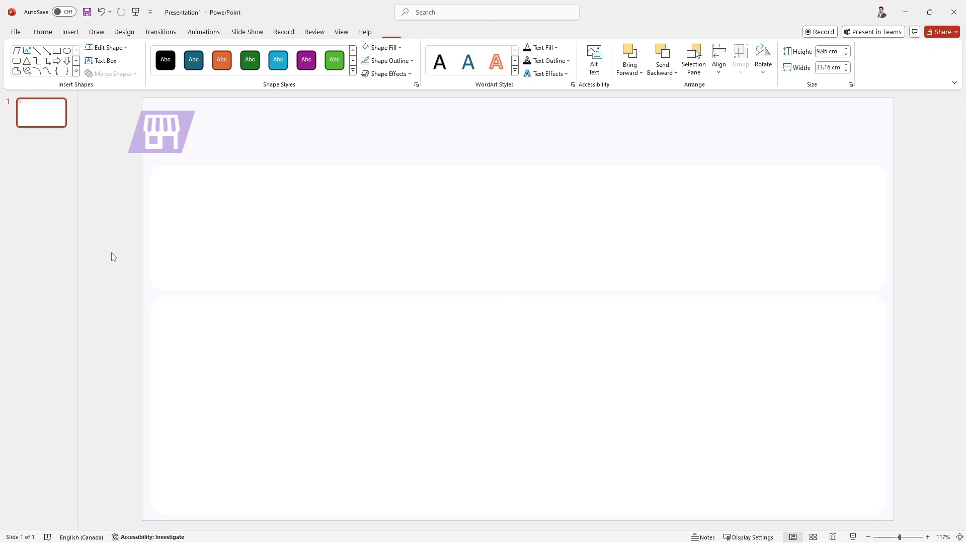
Draw a vertical divider line about 5.22 cm long in the right part of the upper panel
{"action": "left_click", "coordinate": [71, 32]}
{"action": "left_click", "coordinate": [221, 60]}
{"action": "left_click", "coordinate": [218, 140]}
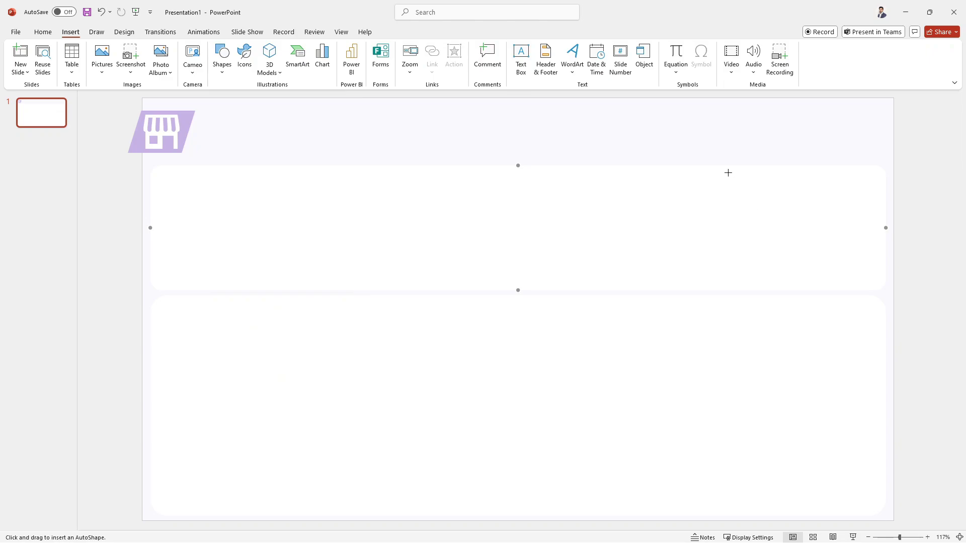
{"action": "left_click_drag", "start_coordinate": [723, 176], "coordinate": [759, 286]}
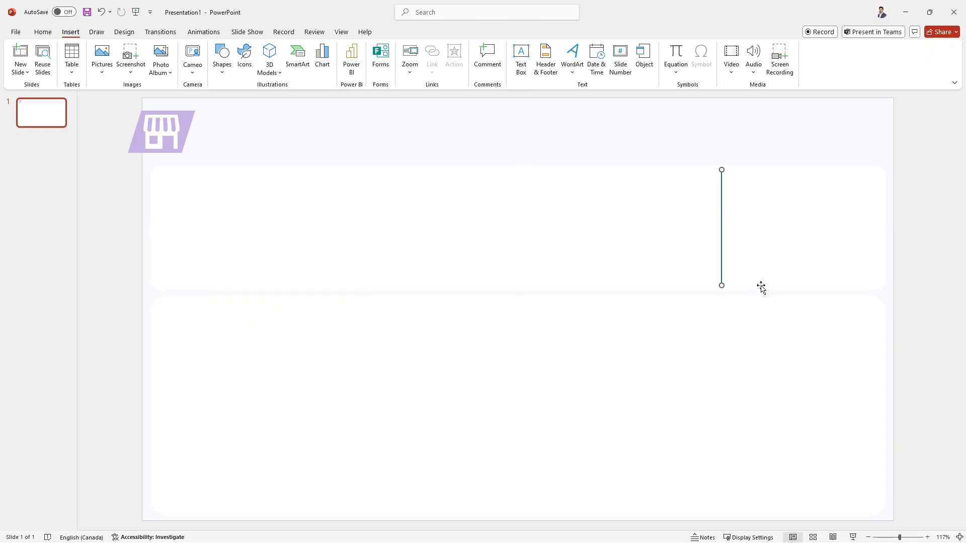
Colour the divider line with the recent off-white #faf9fd and set its weight to 3 pt
{"action": "left_click", "coordinate": [389, 60]}
{"action": "left_click", "coordinate": [372, 207]}
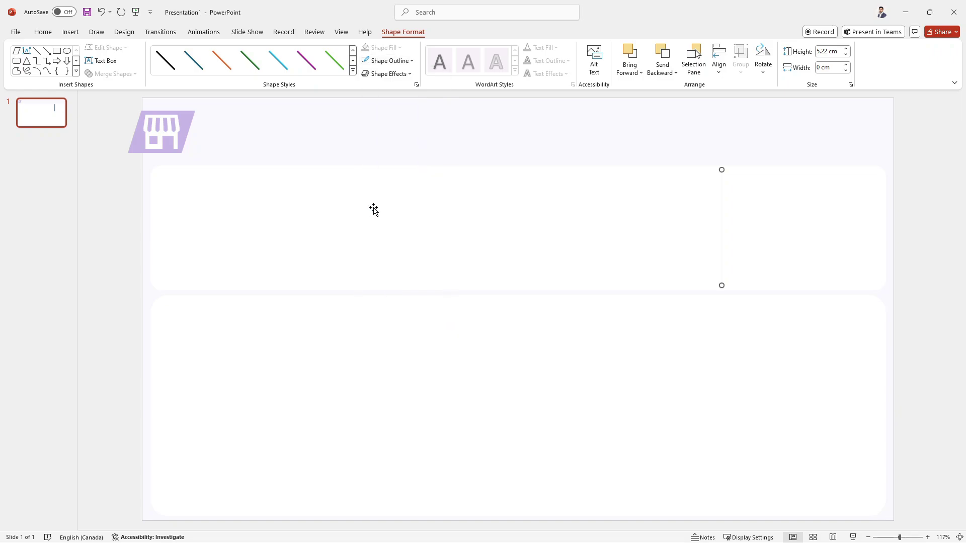
{"action": "left_click", "coordinate": [390, 60]}
{"action": "mouse_move", "coordinate": [386, 266]}
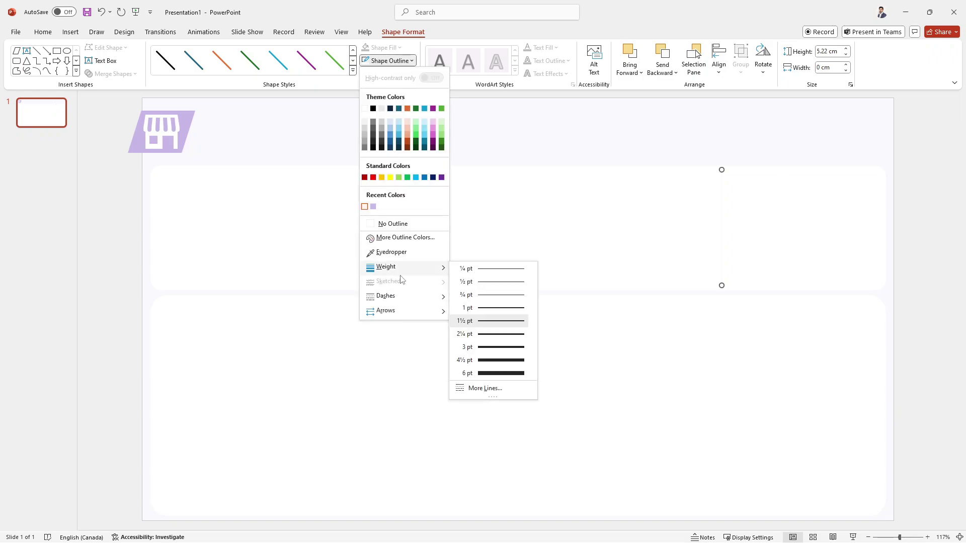
{"action": "left_click", "coordinate": [498, 346]}
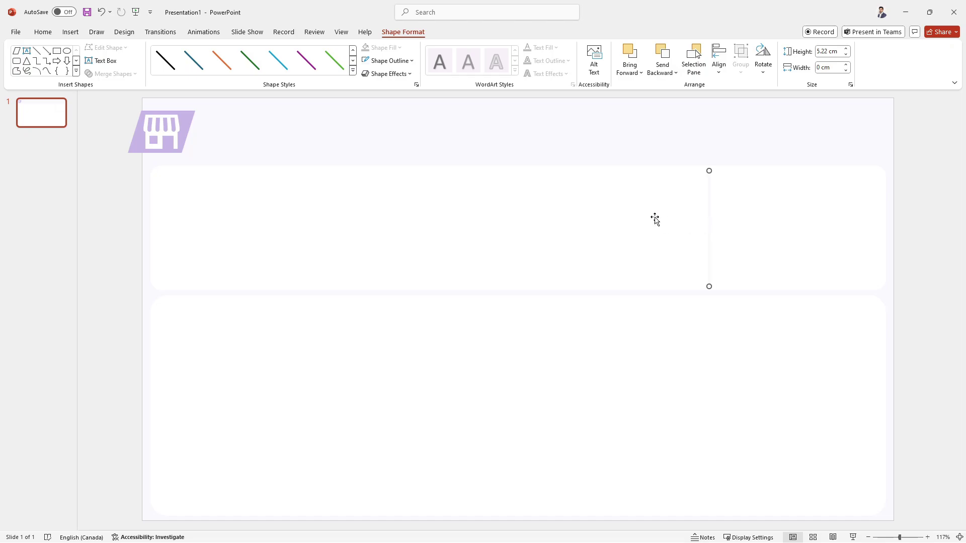
Align the divider line vertically to the middle of the upper panel
{"action": "left_click", "coordinate": [656, 218], "text": "shift"}
{"action": "left_click", "coordinate": [719, 58]}
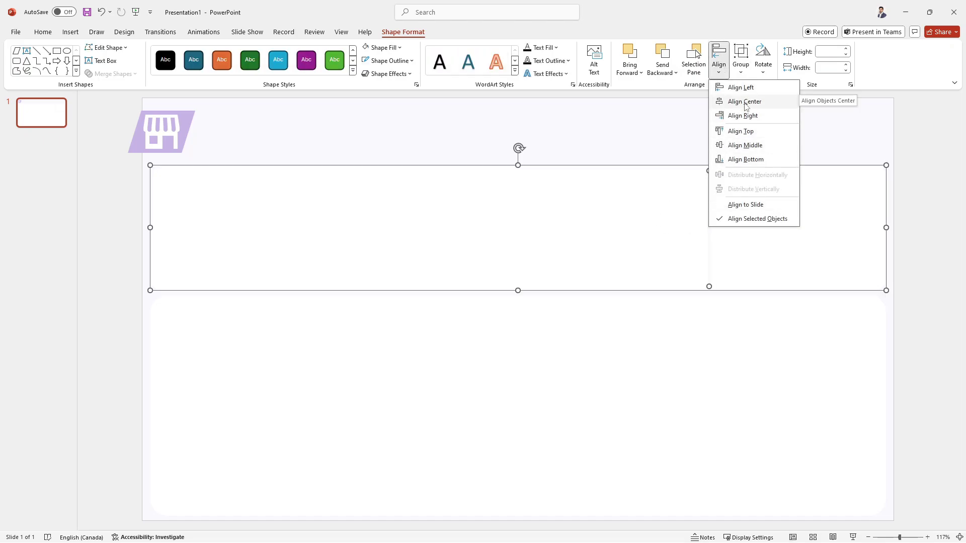
{"action": "left_click", "coordinate": [745, 145]}
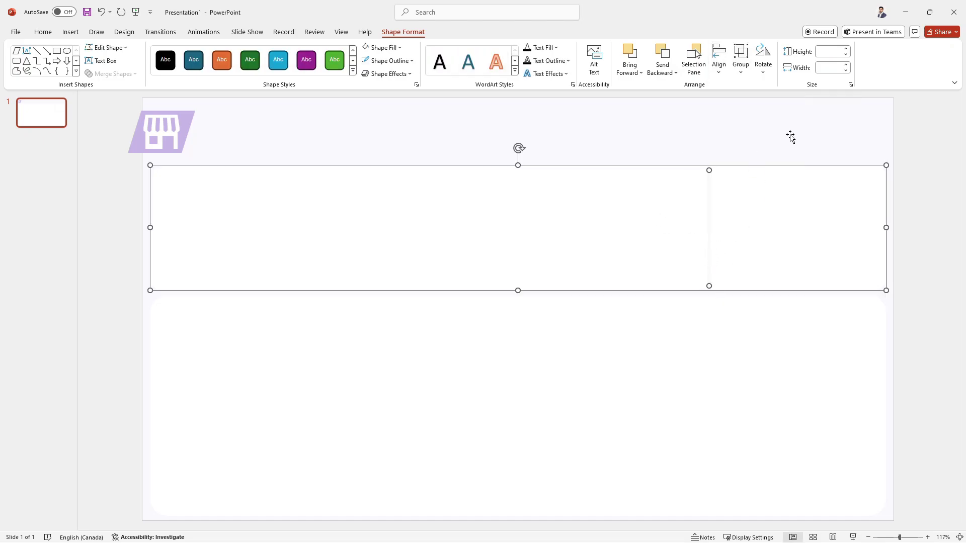
{"action": "left_click", "coordinate": [908, 162]}
Copy the divider into the lower panel, lengthen it to nearly the panel's height and align it to the panel's middle
{"action": "left_click_drag", "start_coordinate": [710, 229], "coordinate": [716, 276]}
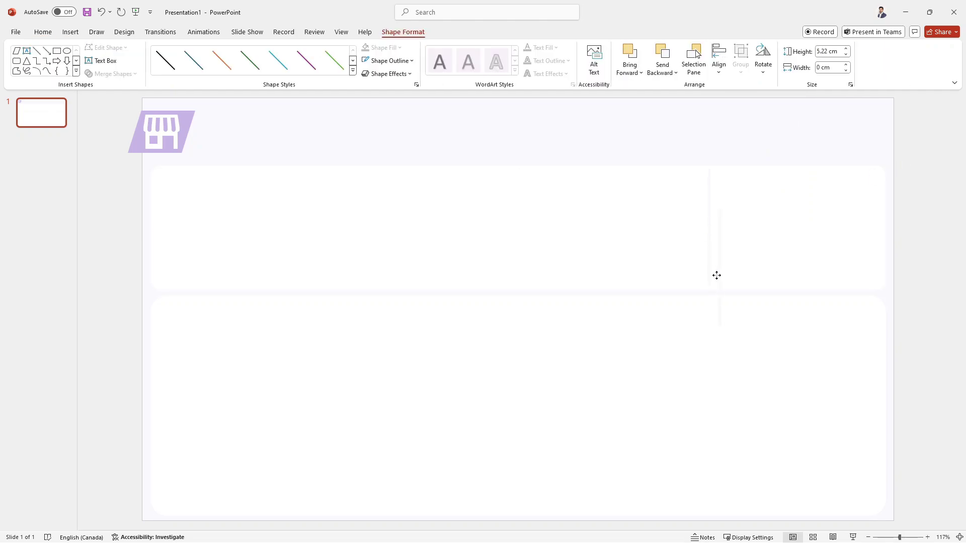
{"action": "left_click_drag", "start_coordinate": [708, 364], "coordinate": [713, 487]}
{"action": "left_click", "coordinate": [776, 368]}
{"action": "left_click", "coordinate": [711, 368], "text": "shift"}
{"action": "left_click", "coordinate": [719, 60]}
{"action": "left_click", "coordinate": [745, 145]}
{"action": "left_click", "coordinate": [913, 295]}
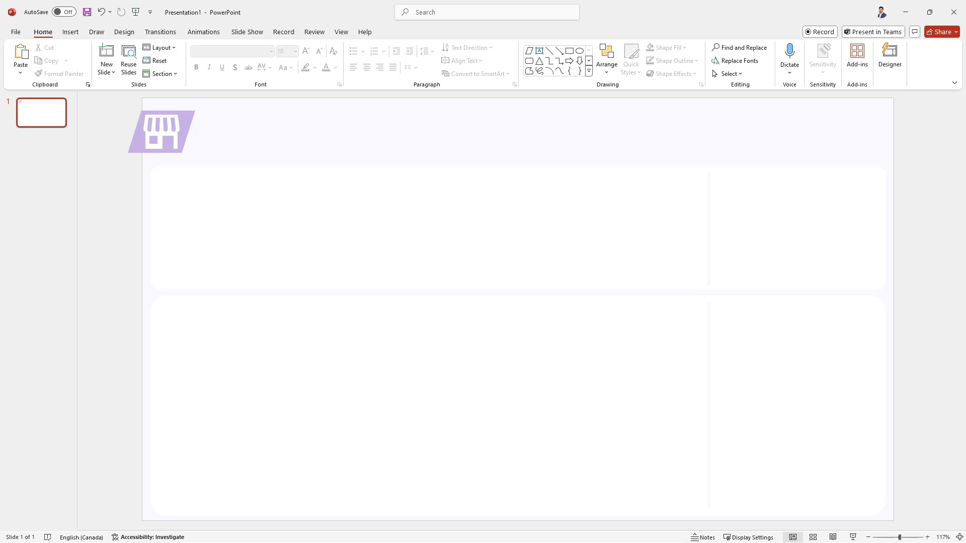
Switch to the Power BI report and open the canvas background settings of the blank Page 1
{"action": "key", "text": "alt+Tab"}
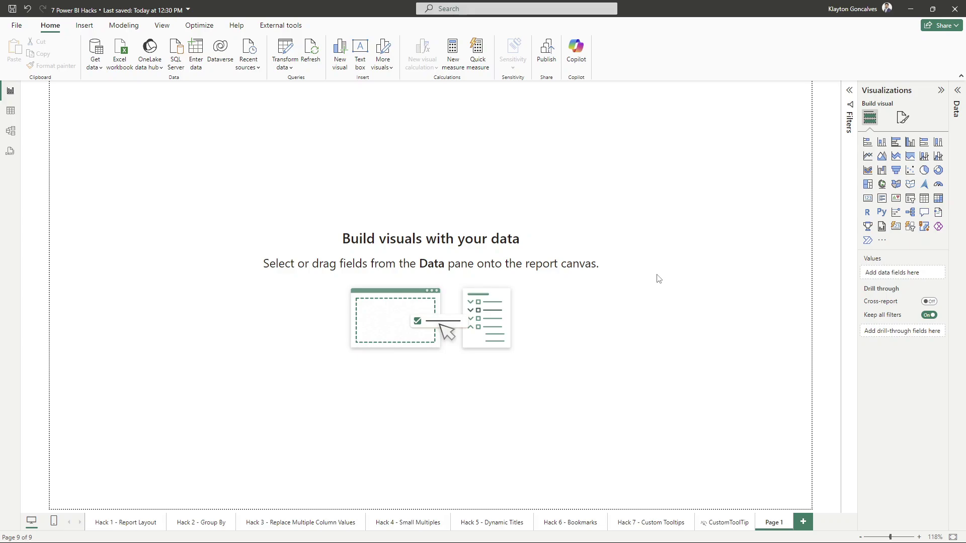
{"action": "left_click", "coordinate": [903, 117]}
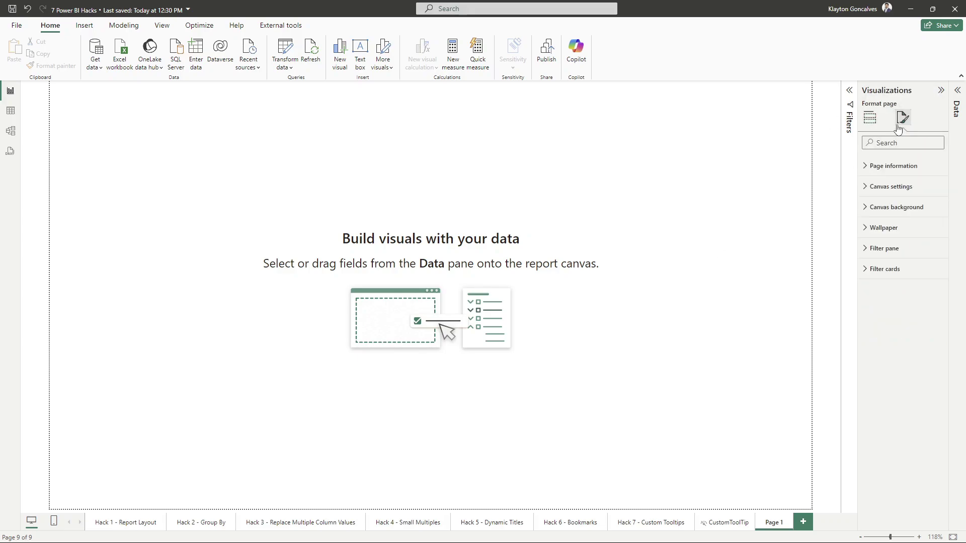
{"action": "left_click", "coordinate": [896, 207]}
Load H1-Background from the "0.4 7 Power BI Hacks We Used to Wow Our Clients in 2024" folder as the canvas background image
{"action": "left_click", "coordinate": [934, 267]}
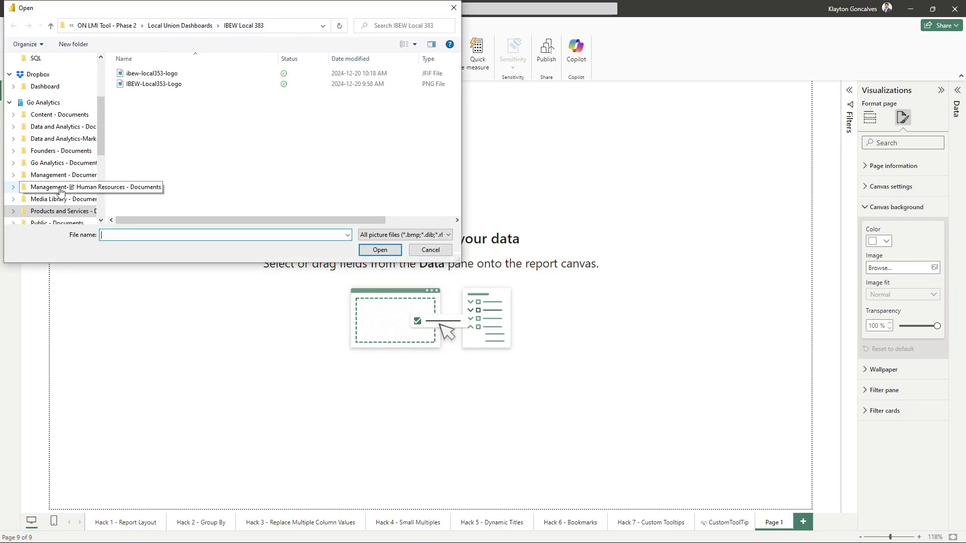
{"action": "left_click", "coordinate": [69, 117]}
{"action": "double_click", "coordinate": [137, 73]}
{"action": "double_click", "coordinate": [141, 83]}
{"action": "left_click", "coordinate": [170, 148]}
{"action": "double_click", "coordinate": [170, 149]}
{"action": "double_click", "coordinate": [157, 116]}
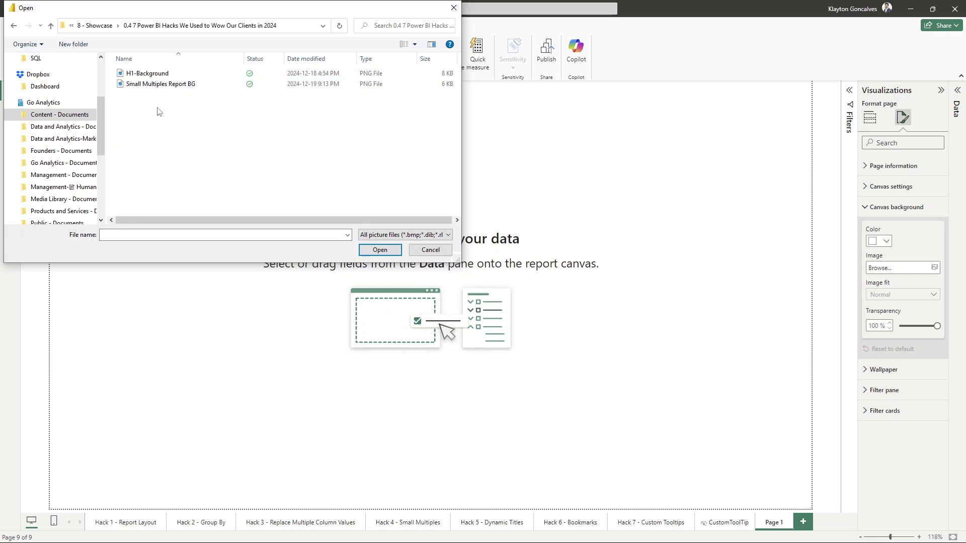
{"action": "left_click", "coordinate": [155, 75]}
{"action": "left_click", "coordinate": [373, 250]}
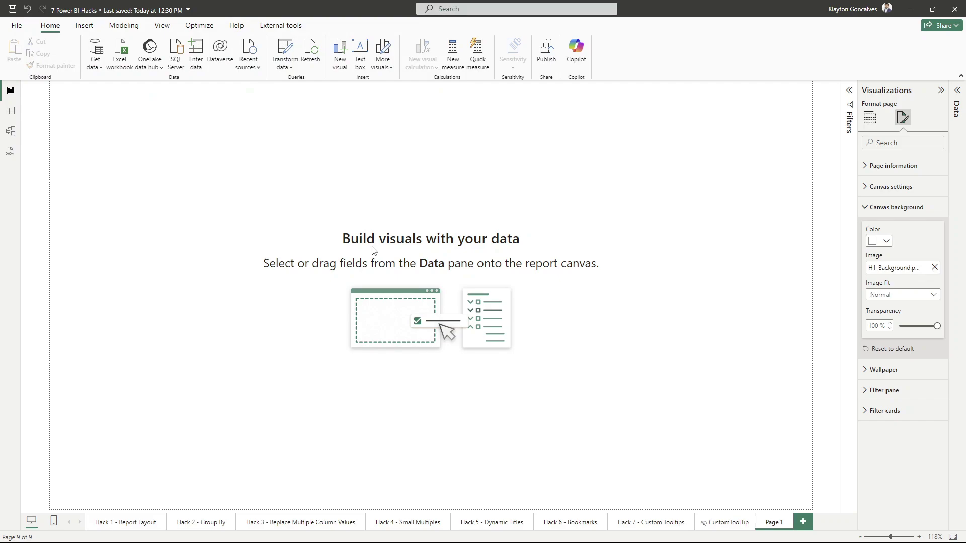
Set the canvas background transparency to 0 % and change the image fit from Normal
{"action": "left_click_drag", "start_coordinate": [937, 326], "coordinate": [899, 326]}
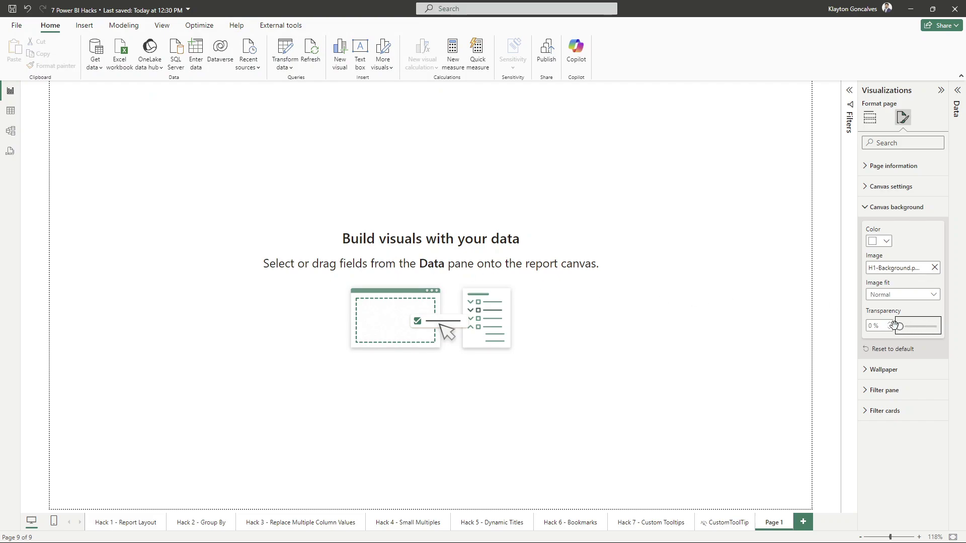
{"action": "left_click", "coordinate": [888, 296]}
{"action": "left_click", "coordinate": [879, 321]}
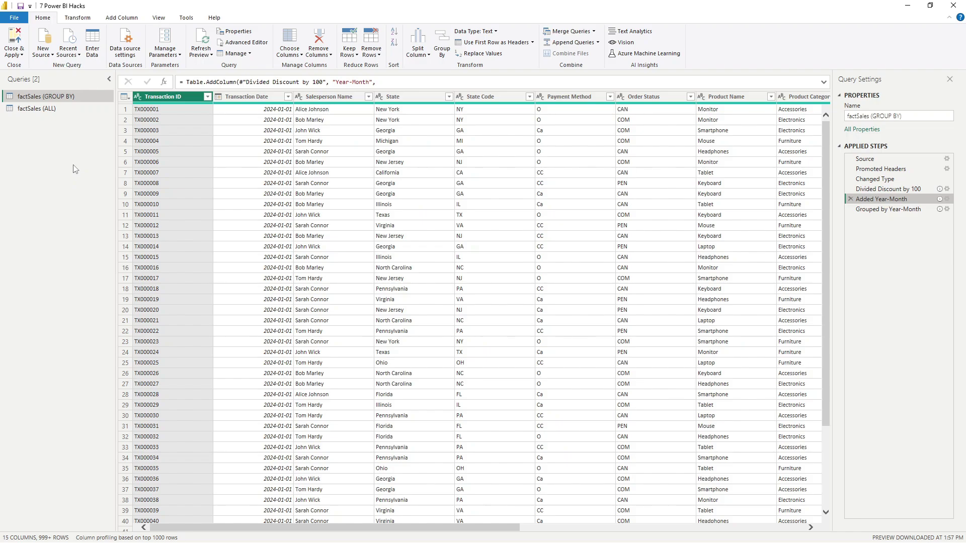
{"action": "left_click", "coordinate": [78, 18]}
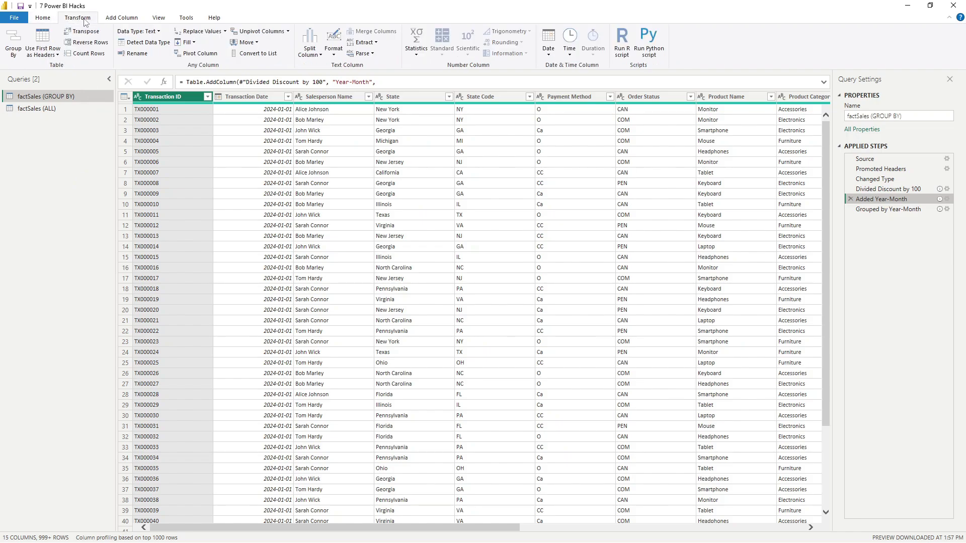
{"action": "left_click", "coordinate": [15, 51]}
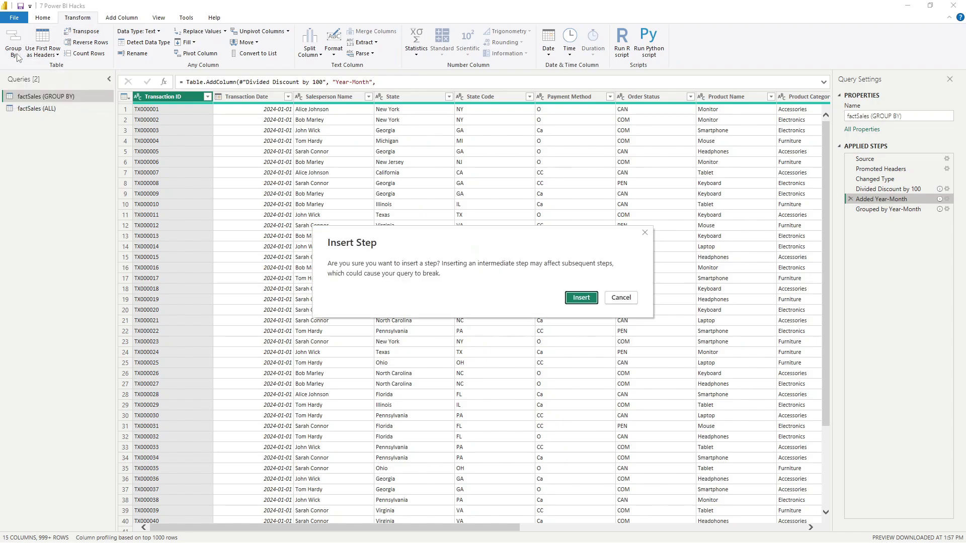
{"action": "left_click", "coordinate": [621, 298]}
Review the Group By settings of the Grouped by Year-Month step, keeping Year-Month as the grouping column, and accept them
{"action": "left_click", "coordinate": [947, 211]}
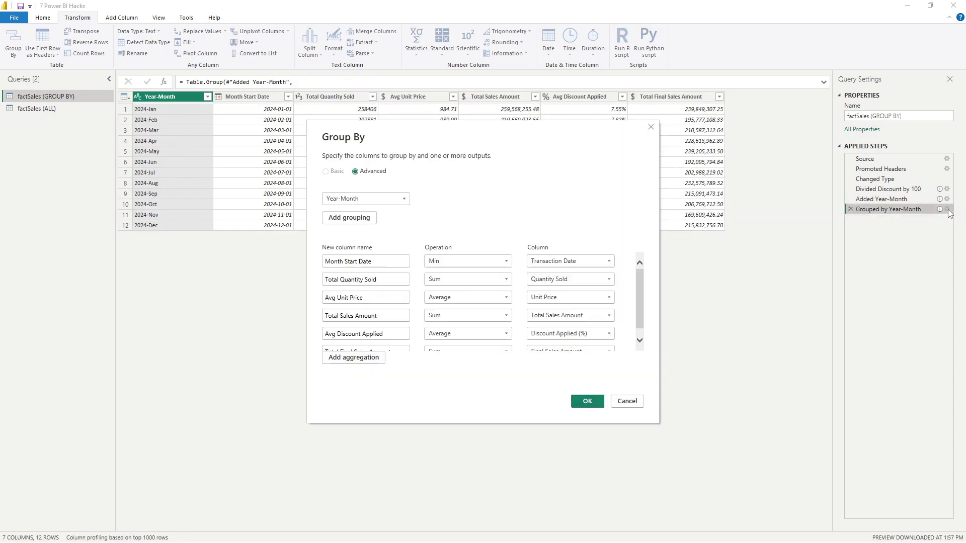
{"action": "left_click", "coordinate": [378, 198]}
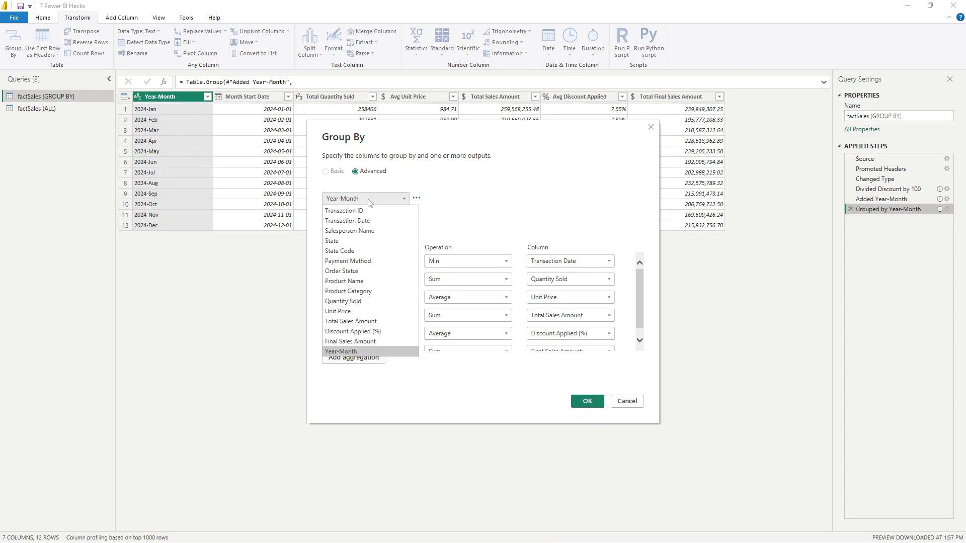
{"action": "left_click", "coordinate": [351, 352]}
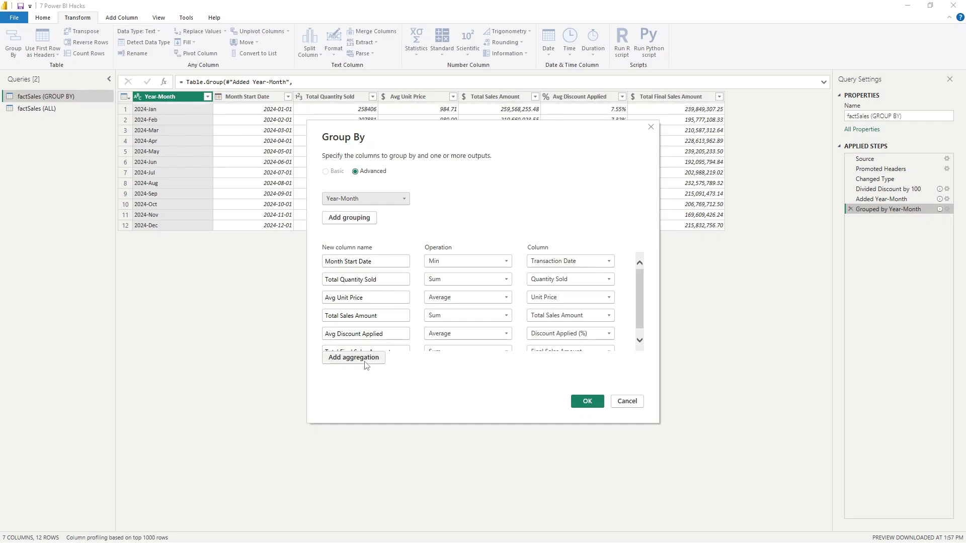
{"action": "scroll", "coordinate": [434, 296], "scroll_direction": "down", "scroll_amount": 1}
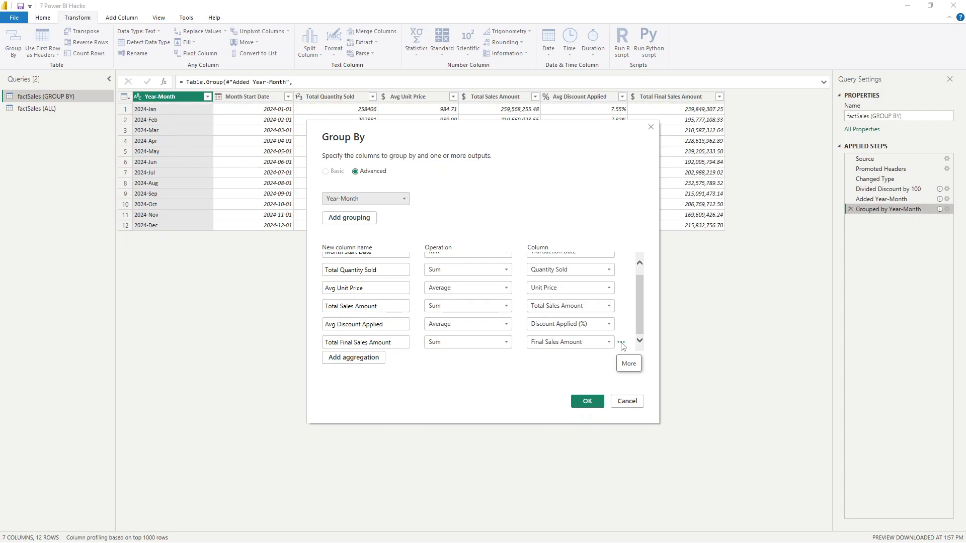
{"action": "scroll", "coordinate": [634, 294], "scroll_direction": "up", "scroll_amount": 1}
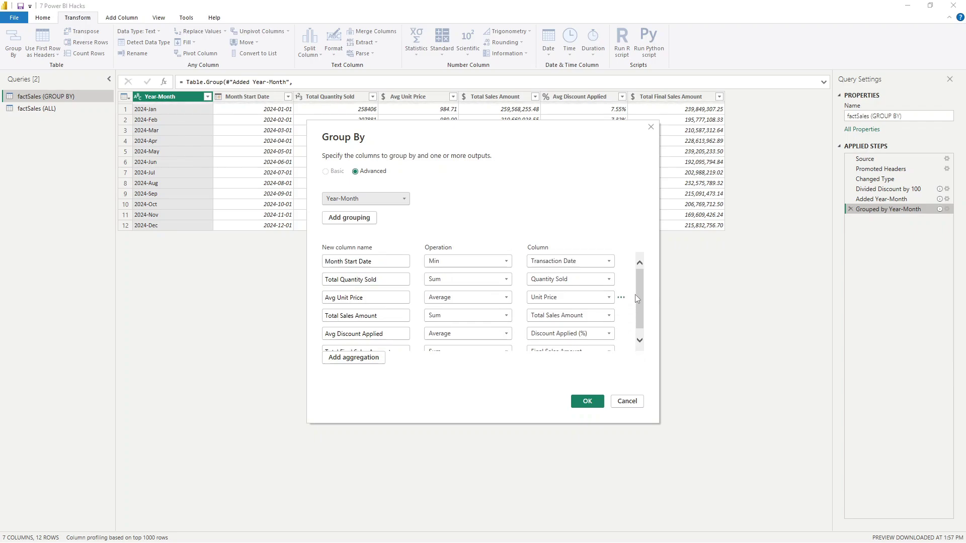
{"action": "scroll", "coordinate": [527, 264], "scroll_direction": "down", "scroll_amount": 1}
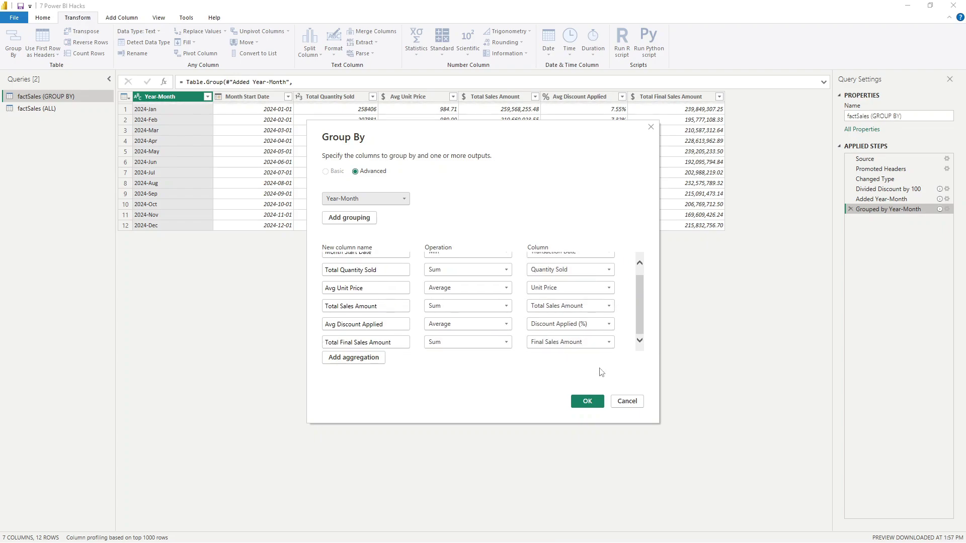
{"action": "left_click", "coordinate": [586, 402]}
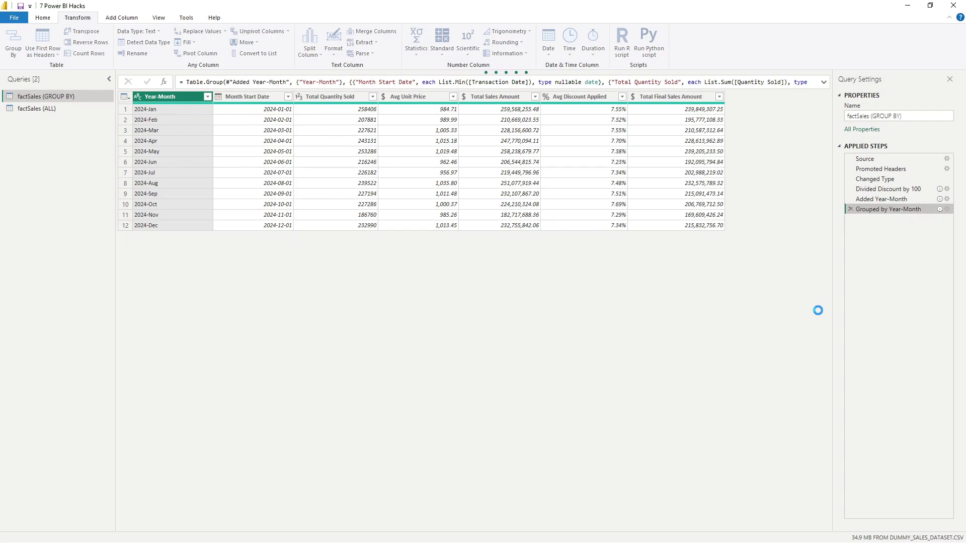
Compare the ungrouped rows of the Added Year-Month step with the output of the Grouped by Year-Month step
{"action": "left_click", "coordinate": [887, 199]}
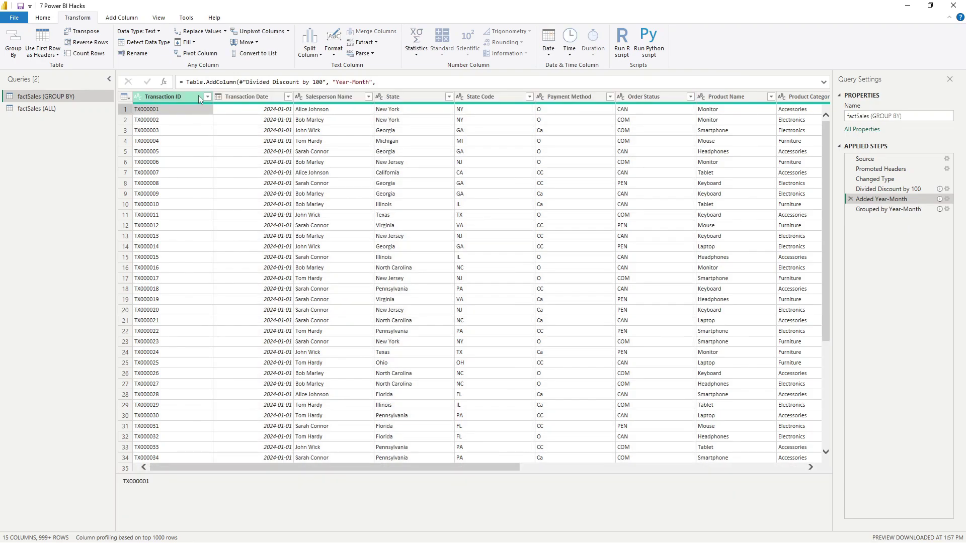
{"action": "left_click", "coordinate": [198, 95]}
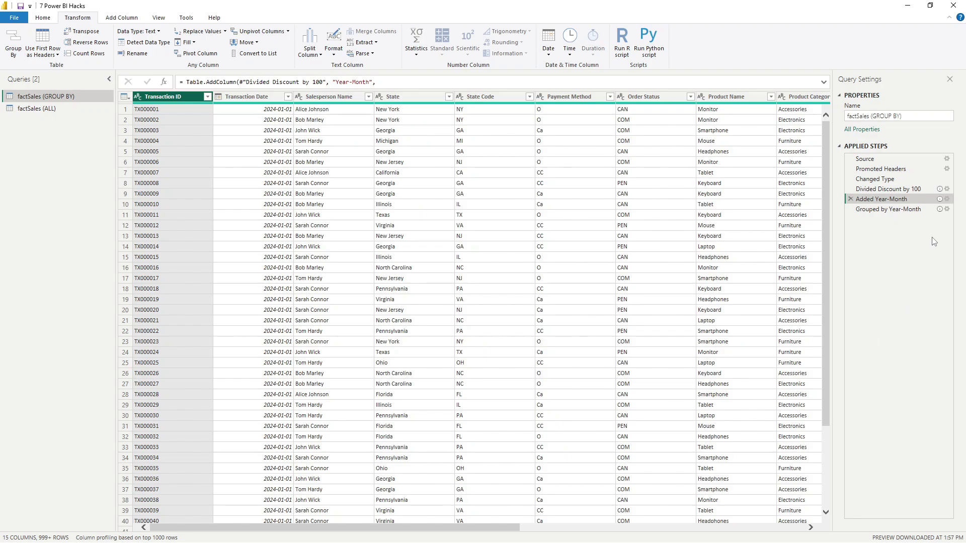
{"action": "left_click", "coordinate": [900, 211]}
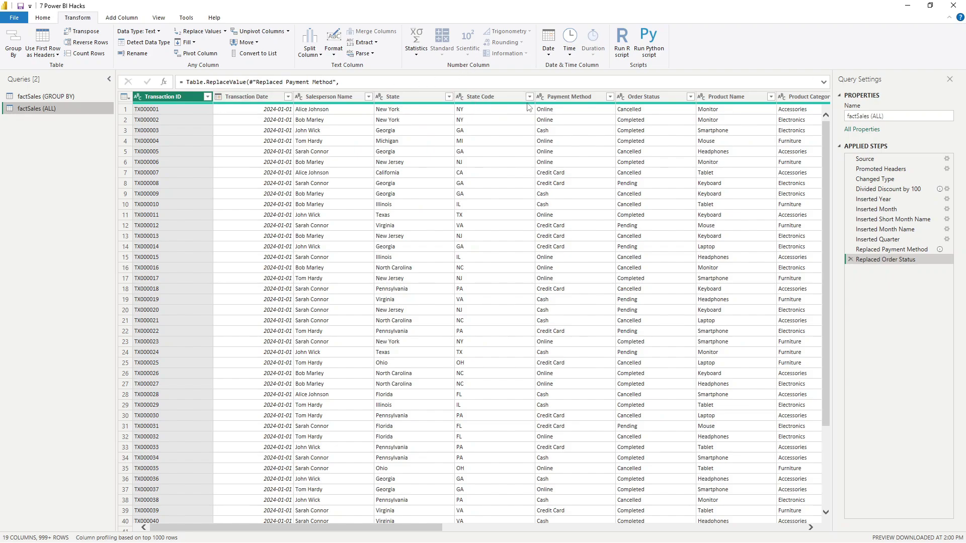
Replace the value NY with "NY - New York" in the State Code column of factSales (ALL)
{"action": "left_click", "coordinate": [492, 98]}
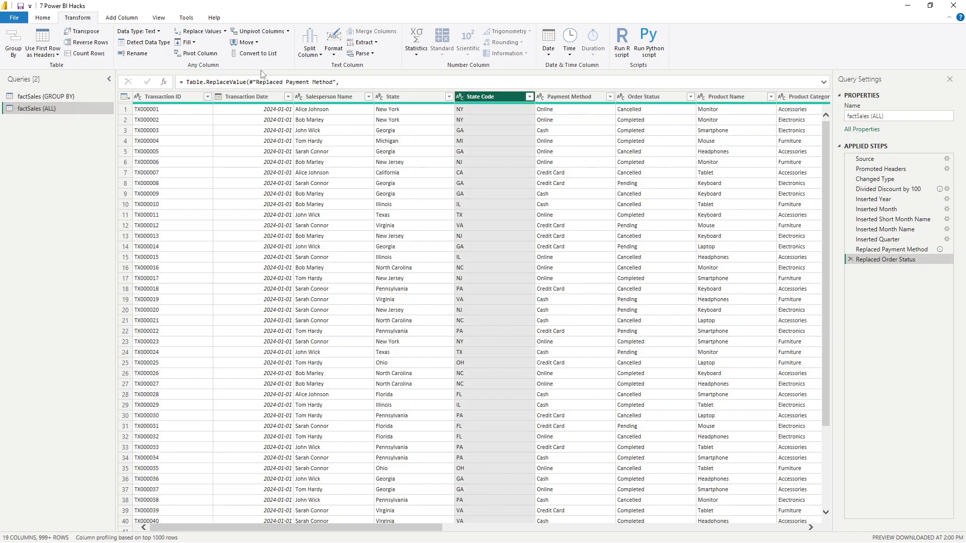
{"action": "left_click", "coordinate": [196, 33]}
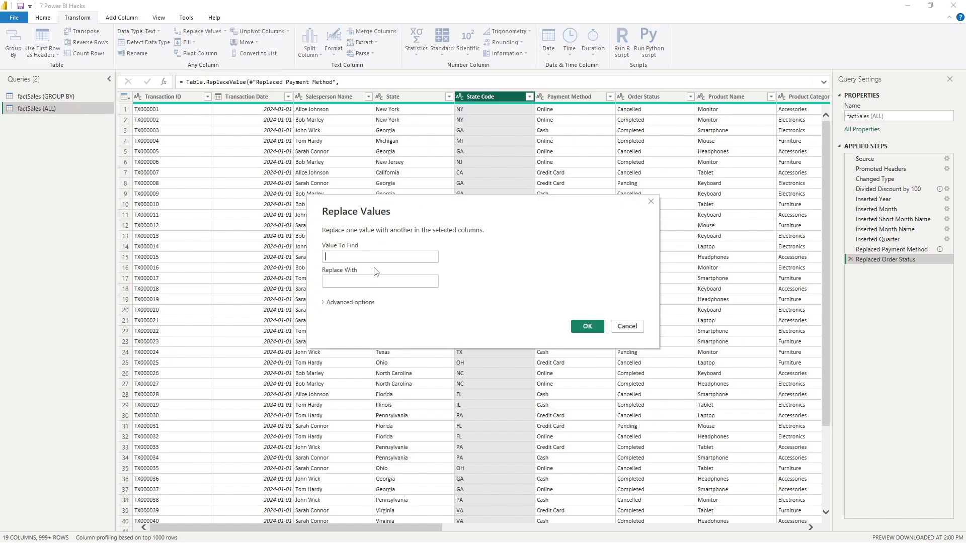
{"action": "type", "text": "NY"}
{"action": "key", "text": "Tab"}
{"action": "type", "text": "NY - New York"}
{"action": "left_click", "coordinate": [587, 327]}
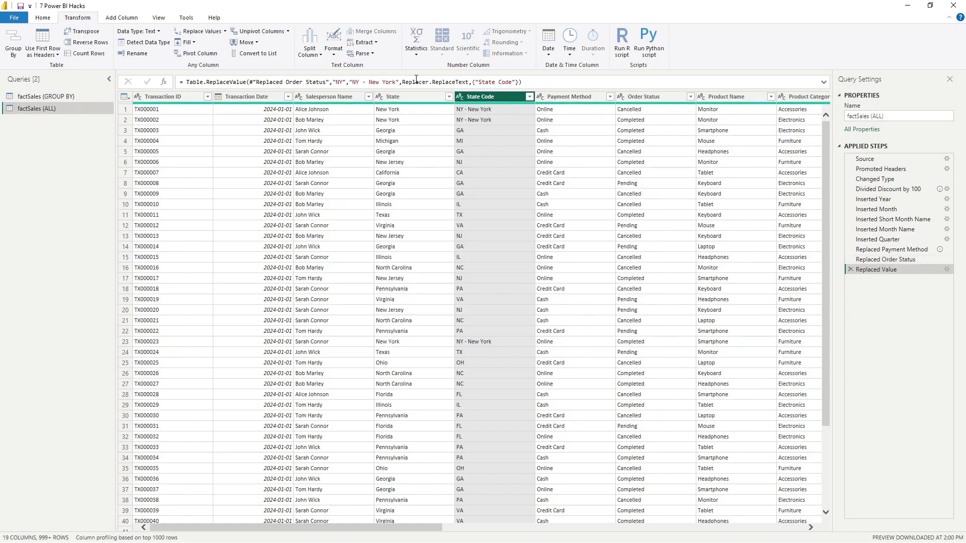
Replace the value NJ with "NJ - New Jersey" in the State Code column
{"action": "left_click", "coordinate": [203, 34]}
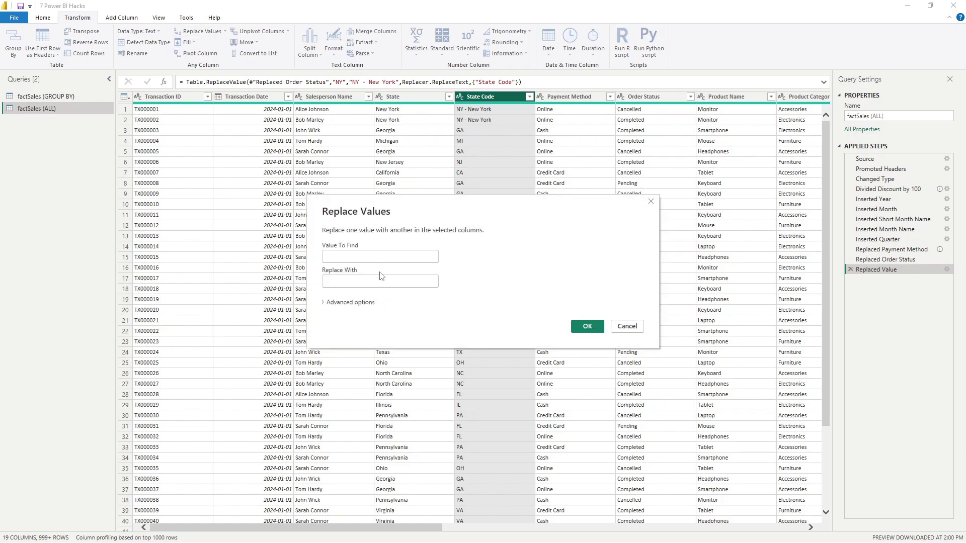
{"action": "type", "text": "n"}
{"action": "type", "text": "NJ"}
{"action": "key", "text": "Tab"}
{"action": "type", "text": "NJ - New Jersey"}
{"action": "left_click", "coordinate": [586, 326]}
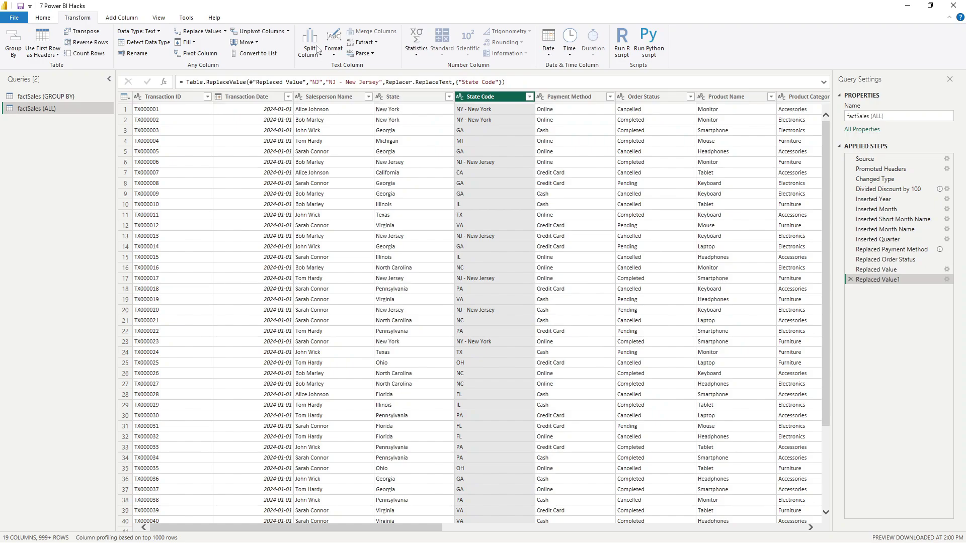
Replace the value FL with "FL - Florida" in the State Code column
{"action": "left_click", "coordinate": [190, 32]}
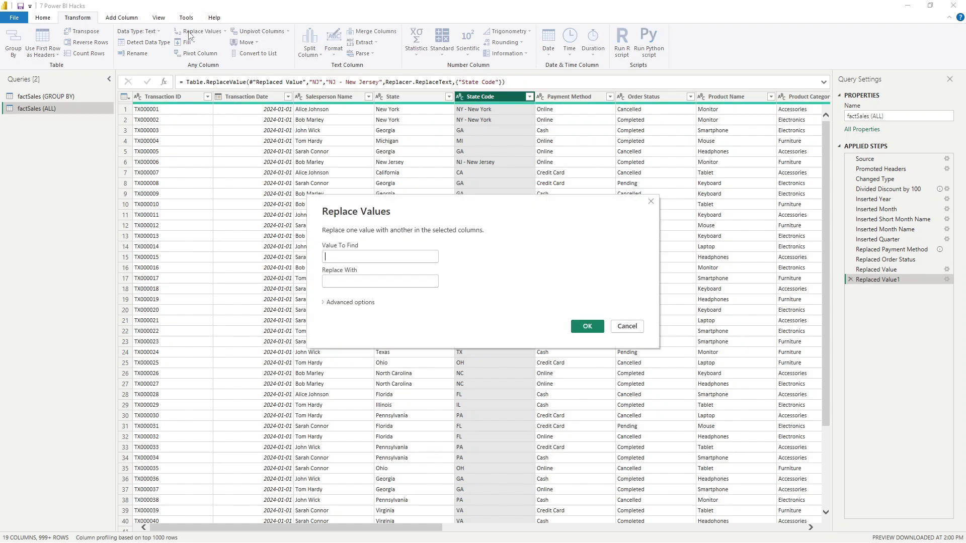
{"action": "left_click", "coordinate": [381, 255]}
{"action": "type", "text": "FL"}
{"action": "key", "text": "Tab"}
{"action": "type", "text": "FL - Florida"}
{"action": "left_click", "coordinate": [588, 327]}
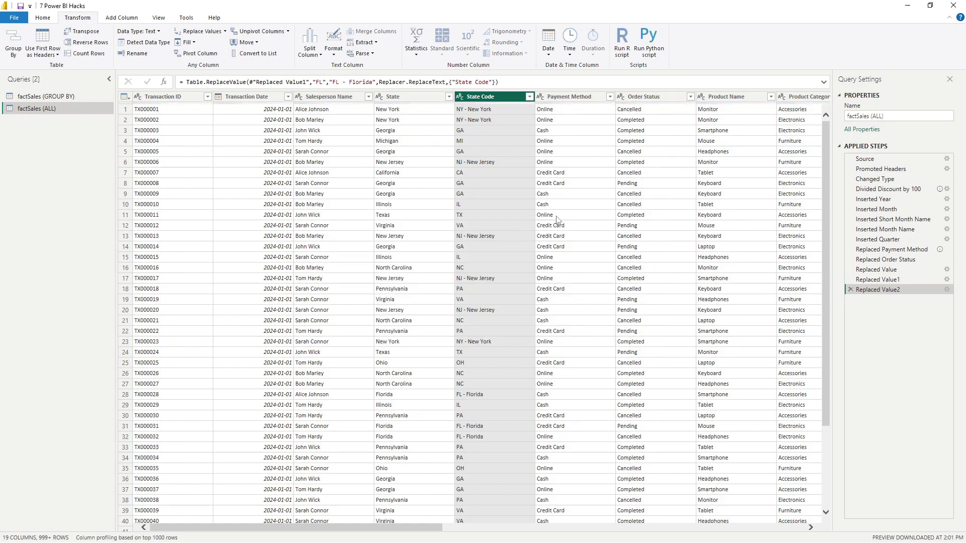
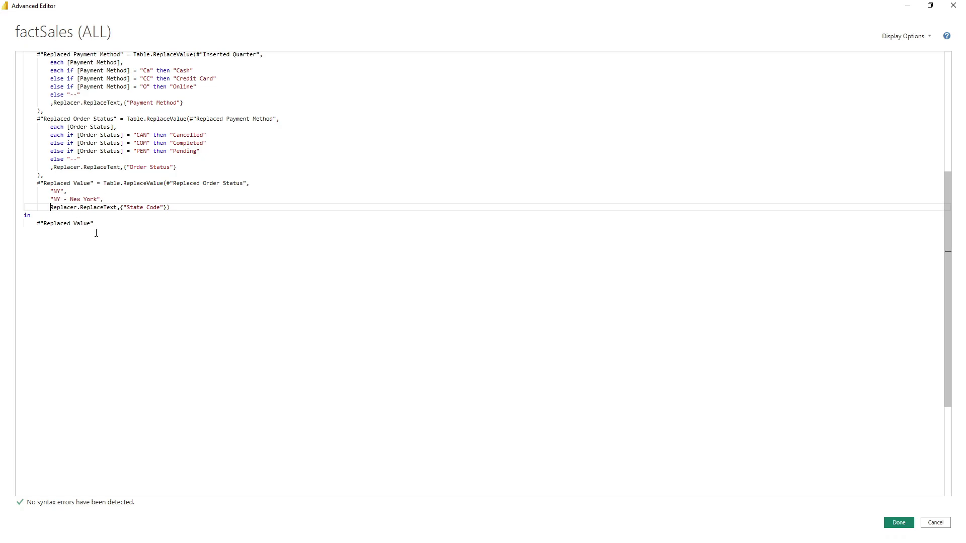
In the Replaced Value code, put the closing parenthesis on its own line and replace the search value "NY" with each [State Code]
{"action": "left_click", "coordinate": [169, 208]}
{"action": "key", "text": "Left"}
{"action": "key", "text": "Return"}
{"action": "key", "text": "BackSpace"}
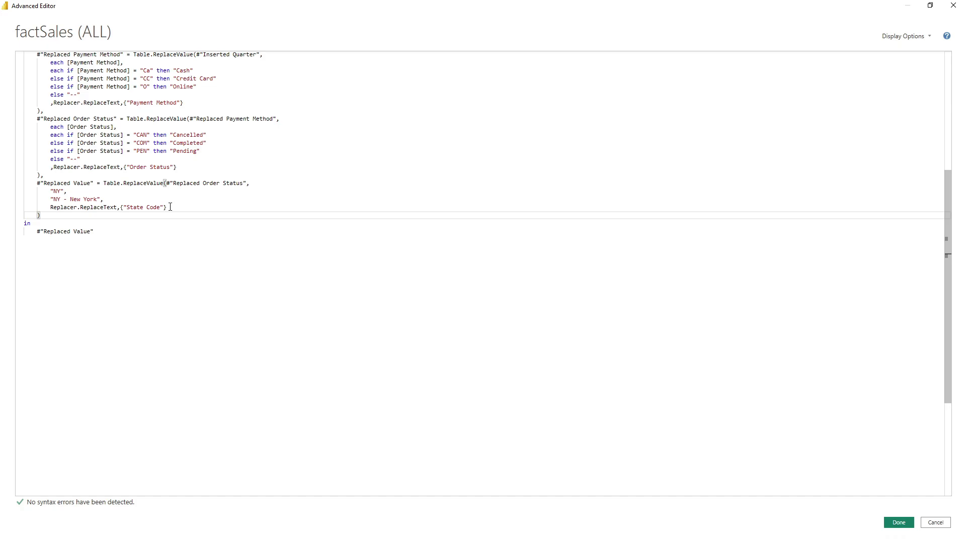
{"action": "left_click_drag", "start_coordinate": [52, 191], "coordinate": [63, 191]}
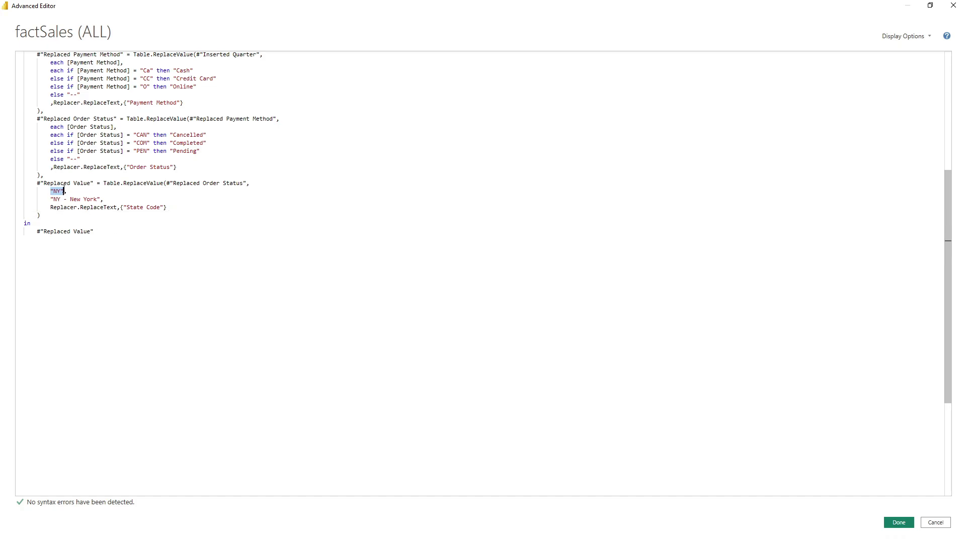
{"action": "type", "text": "each "}
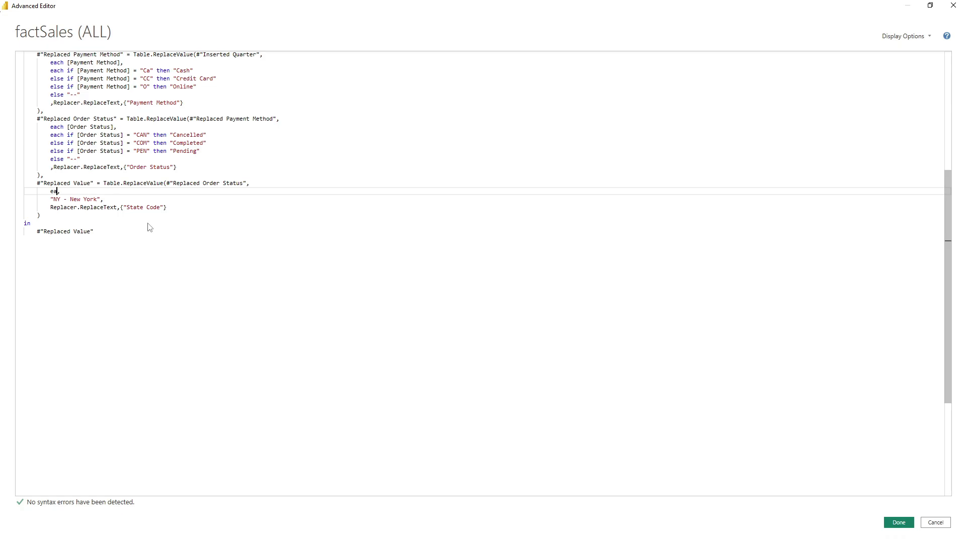
{"action": "type", "text": "[State Code"}
Replace the fixed replacement text with each if [State Code] = "NY" then "NY - New York"
{"action": "left_click_drag", "start_coordinate": [51, 199], "coordinate": [103, 200]}
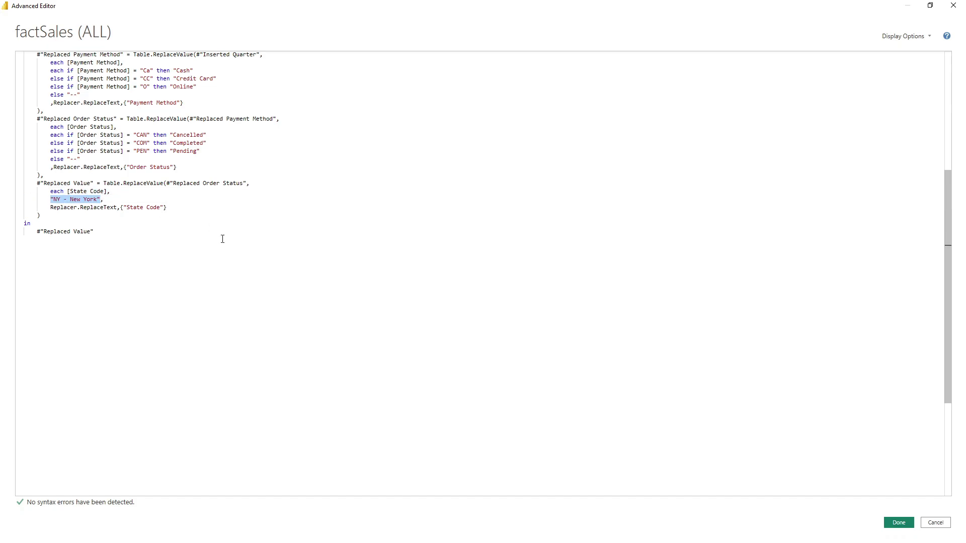
{"action": "type", "text": "each if ["}
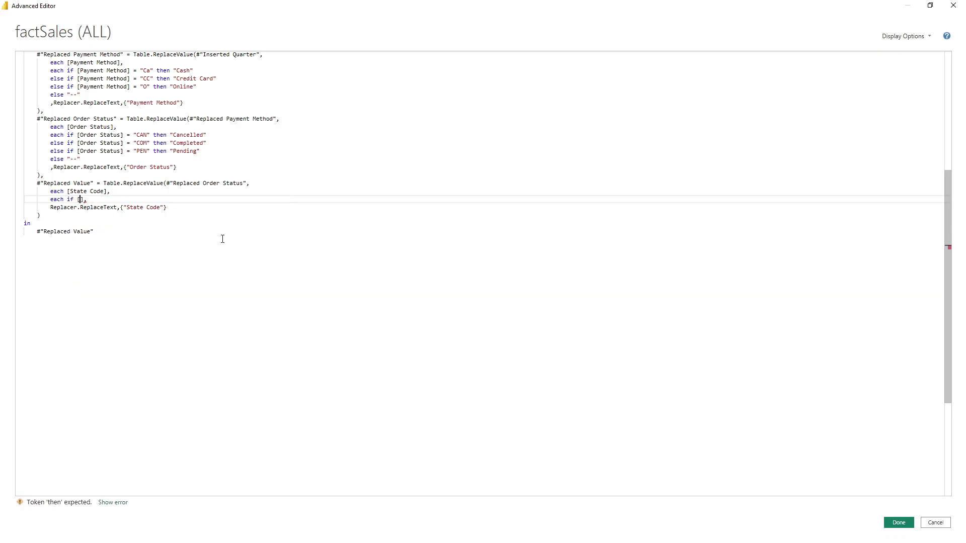
{"action": "type", "text": "State Code] = \"NY\" then "}
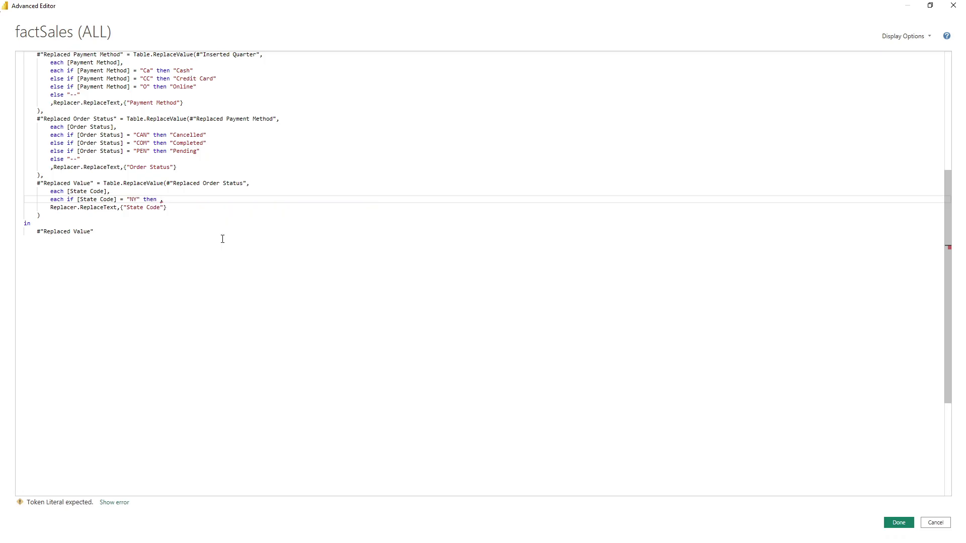
{"action": "type", "text": "\"NY - New York"}
Add the line else if [State Code] = "NJ" then "NJ - New Jersey" below the NY condition
{"action": "key", "text": "Return"}
{"action": "type", "text": "else if "}
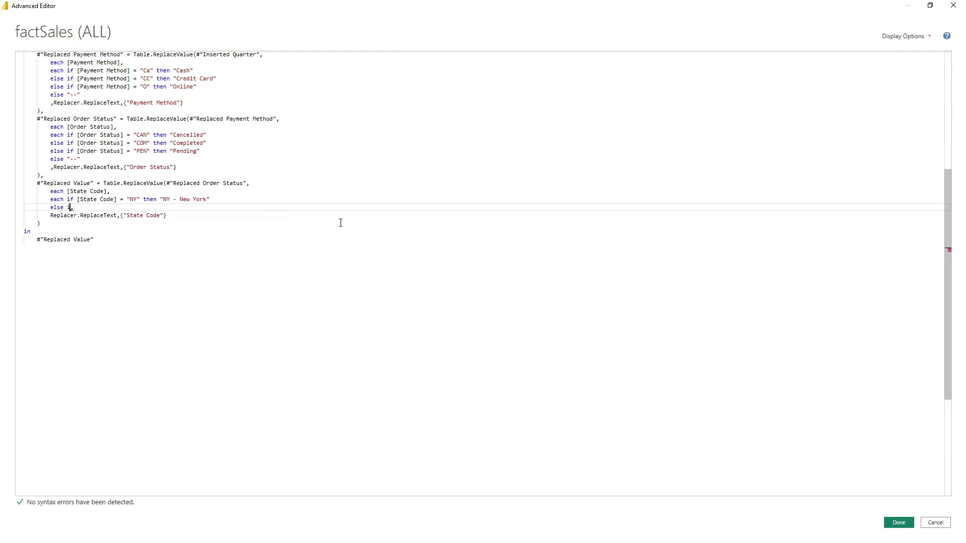
{"action": "type", "text": "[State Code"}
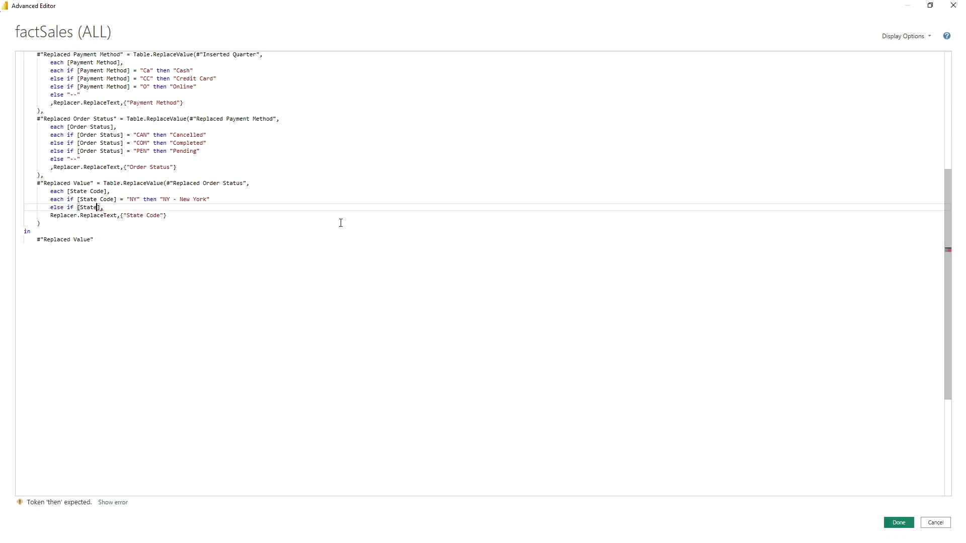
{"action": "type", "text": "] = \"NJ\" then \""}
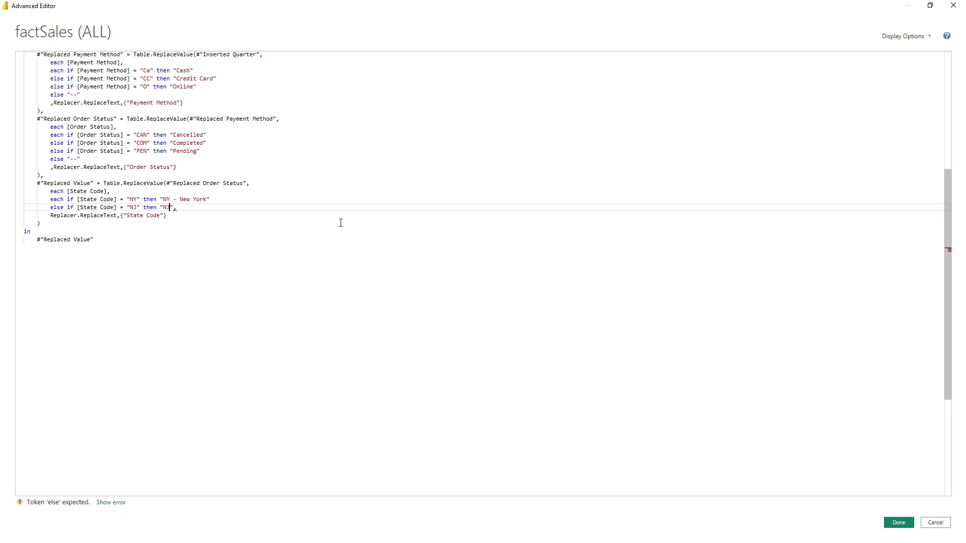
{"action": "type", "text": "NJ - New Jersey"}
Finish the State Code conditions with the fallback line else "--"
{"action": "key", "text": "Return"}
{"action": "type", "text": "else"}
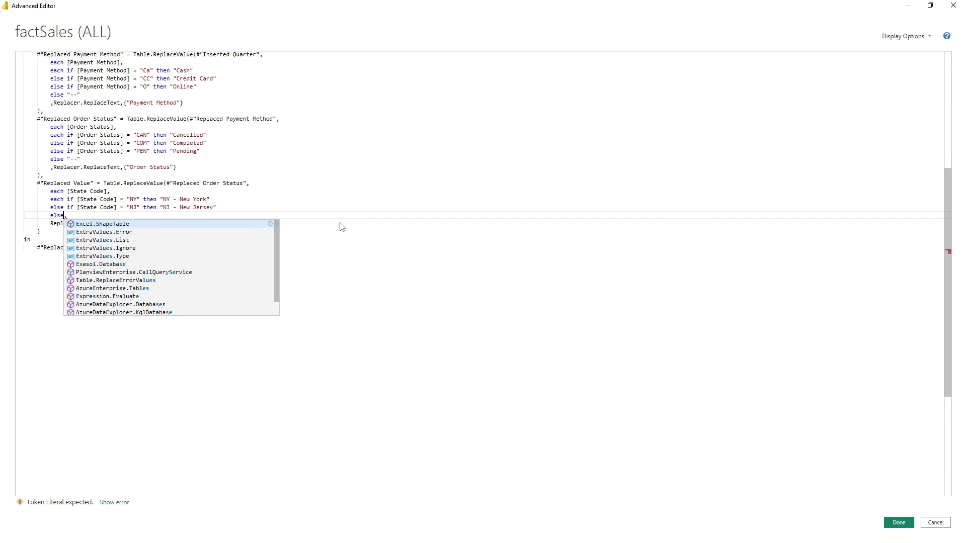
{"action": "type", "text": " \"-"}
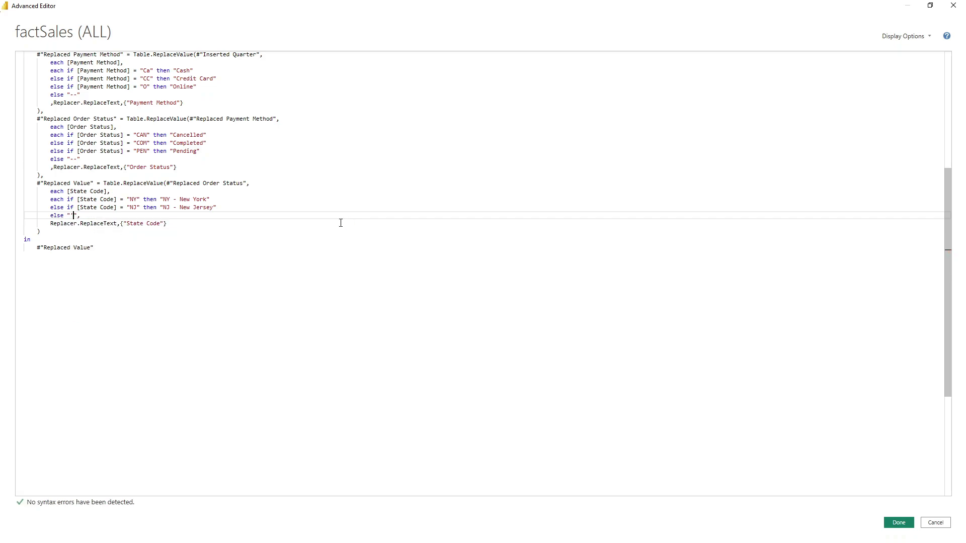
{"action": "type", "text": "-"}
{"action": "left_click", "coordinate": [190, 263]}
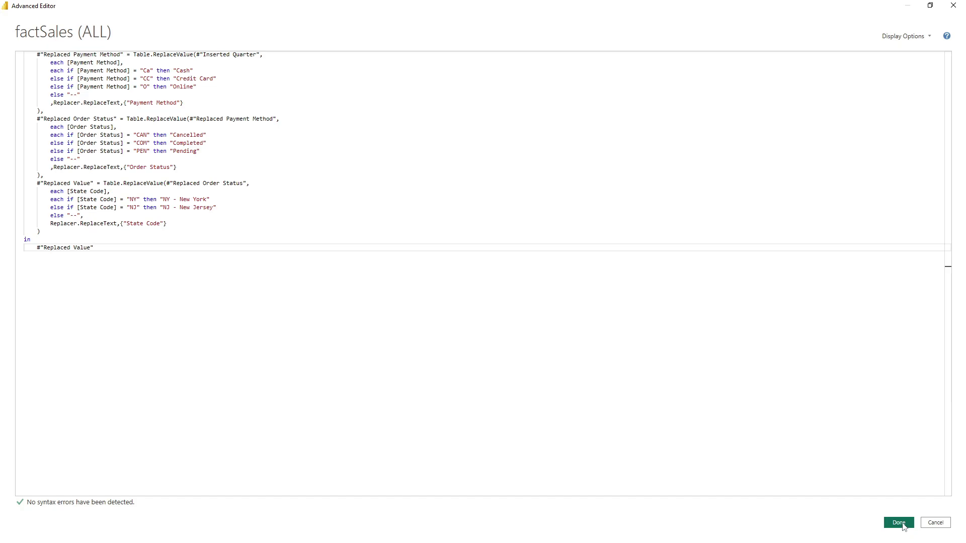
{"action": "left_click", "coordinate": [901, 524]}
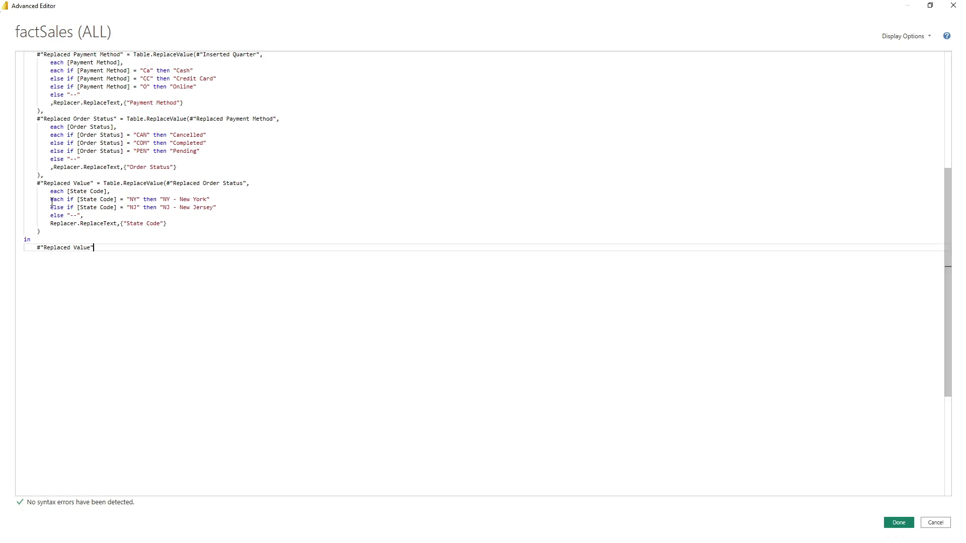
Replace the NY and NJ conditions with the copied list of conditions for all states from "AL - Alabama" to "WY - Wyoming"
{"action": "left_click_drag", "start_coordinate": [51, 200], "coordinate": [216, 207]}
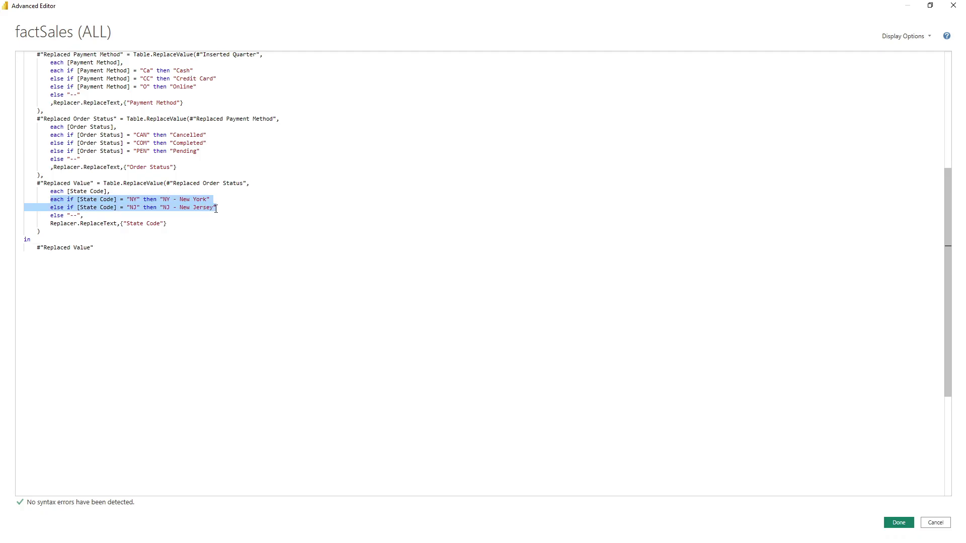
{"action": "key", "text": "ctrl+v"}
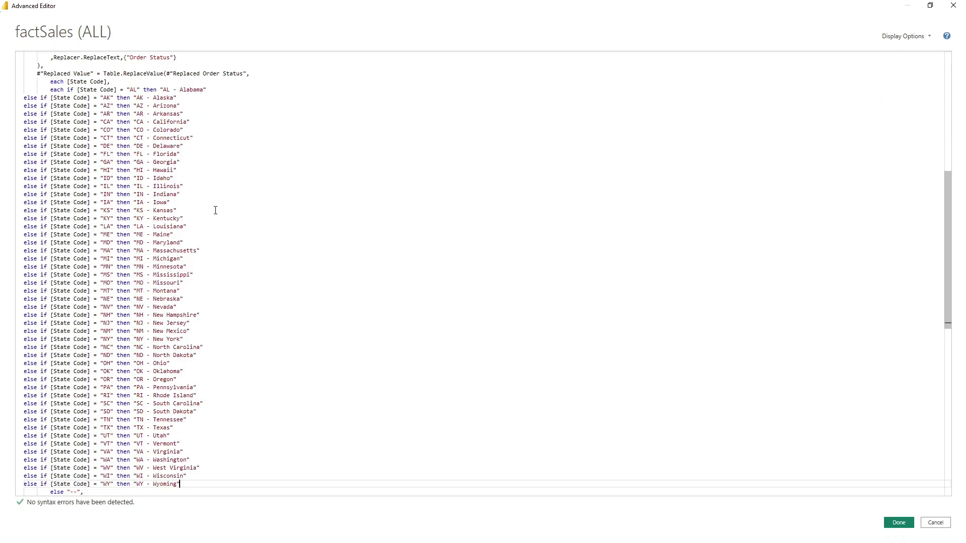
Indent the pasted else if [State Code] lines from Alaska to Wyoming to align with the Alabama condition
{"action": "scroll", "coordinate": [216, 435], "scroll_direction": "down", "scroll_amount": 4}
{"action": "left_click_drag", "start_coordinate": [192, 383], "coordinate": [12, 177]}
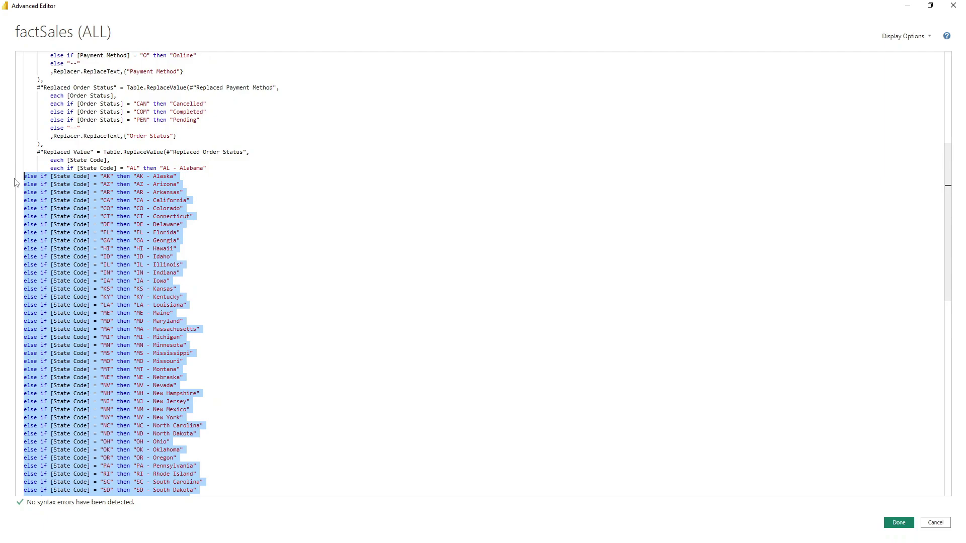
{"action": "key", "text": "Tab"}
{"action": "key", "text": "Tab"}
{"action": "left_click", "coordinate": [282, 185]}
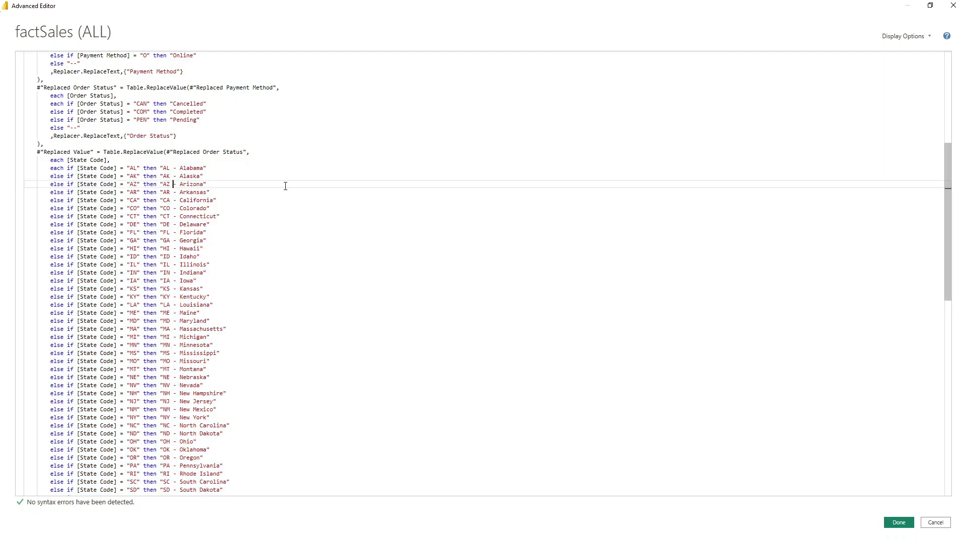
Review the complete State Code replacement code and apply the edited factSales (ALL) query
{"action": "scroll", "coordinate": [292, 196], "scroll_direction": "down", "scroll_amount": 1}
{"action": "scroll", "coordinate": [270, 248], "scroll_direction": "up", "scroll_amount": 2}
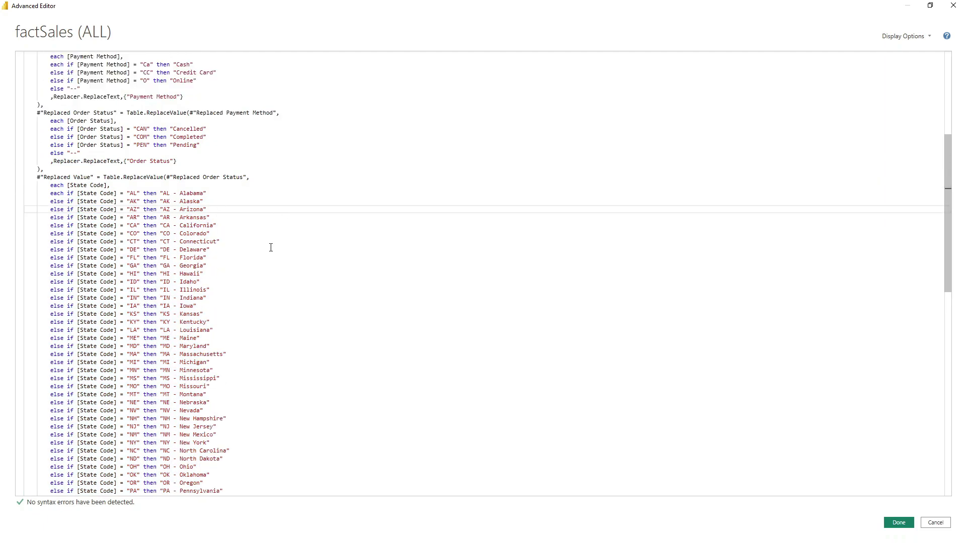
{"action": "left_click", "coordinate": [242, 103]}
{"action": "scroll", "coordinate": [276, 186], "scroll_direction": "up", "scroll_amount": 1}
{"action": "scroll", "coordinate": [205, 212], "scroll_direction": "down", "scroll_amount": 1}
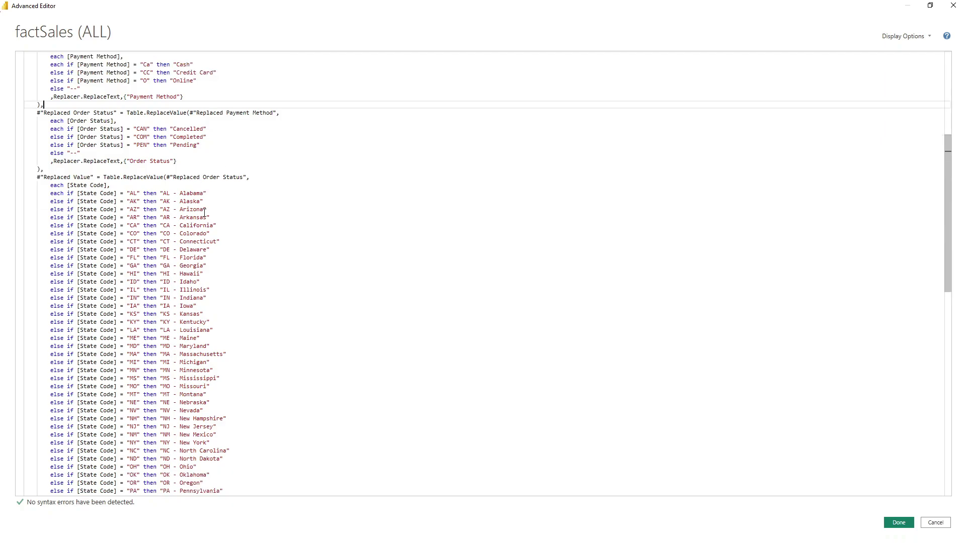
{"action": "scroll", "coordinate": [205, 213], "scroll_direction": "down", "scroll_amount": 6}
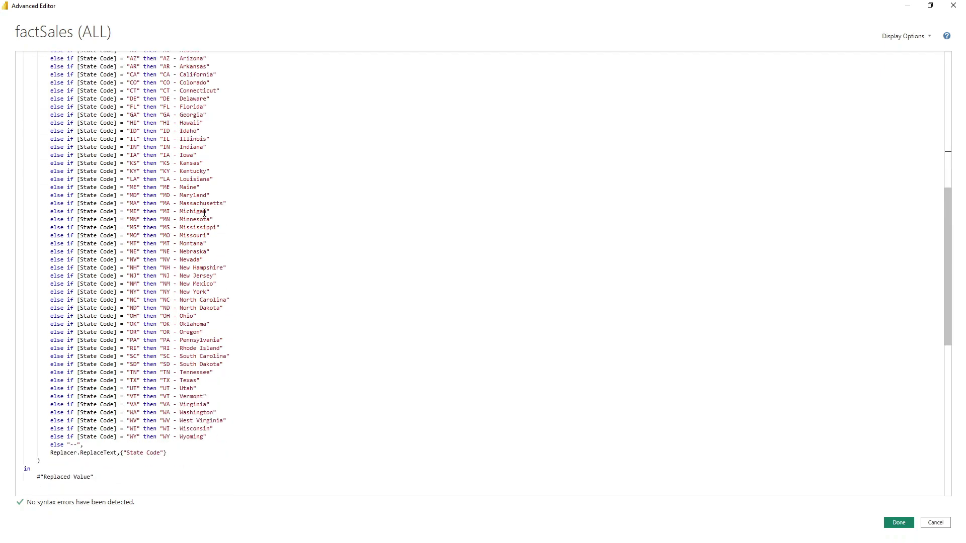
{"action": "scroll", "coordinate": [205, 212], "scroll_direction": "down", "scroll_amount": 2}
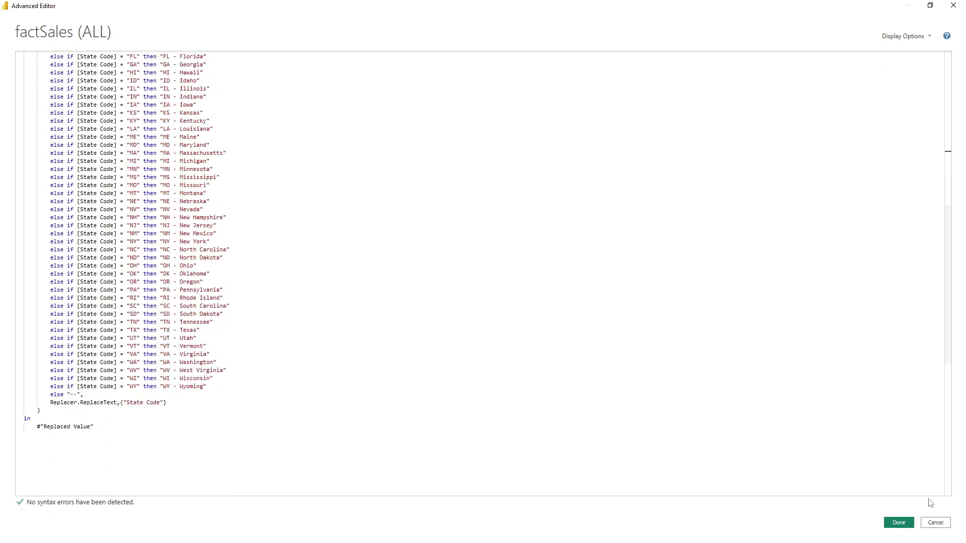
{"action": "left_click", "coordinate": [898, 523]}
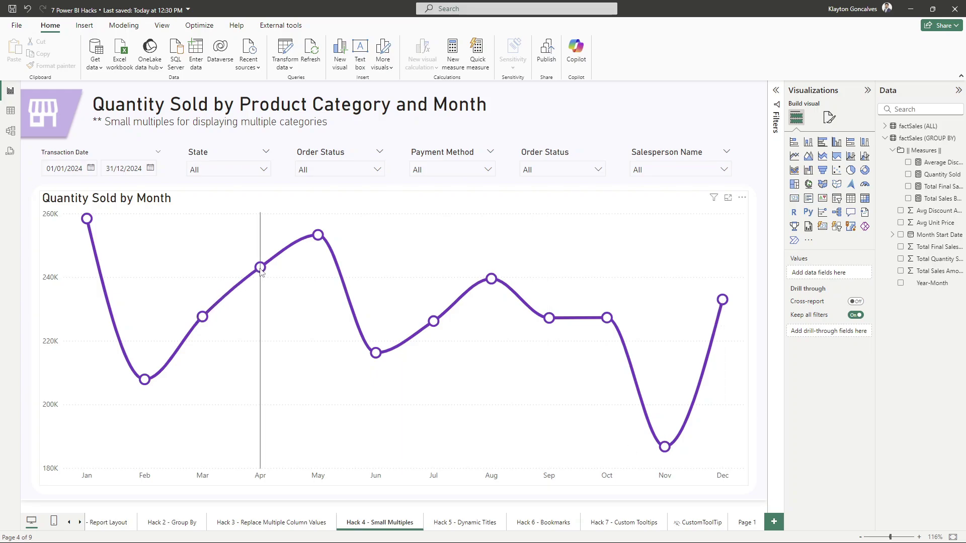
Split the Quantity Sold by Month line chart into small multiples by Product Category from factSales (ALL)
{"action": "mouse_move", "coordinate": [261, 272]}
{"action": "mouse_move", "coordinate": [369, 336]}
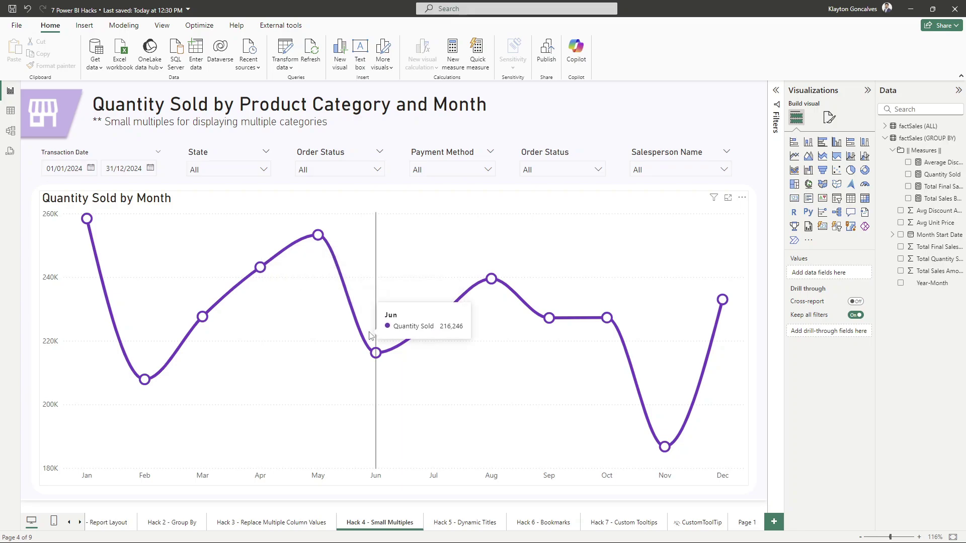
{"action": "left_click", "coordinate": [660, 204]}
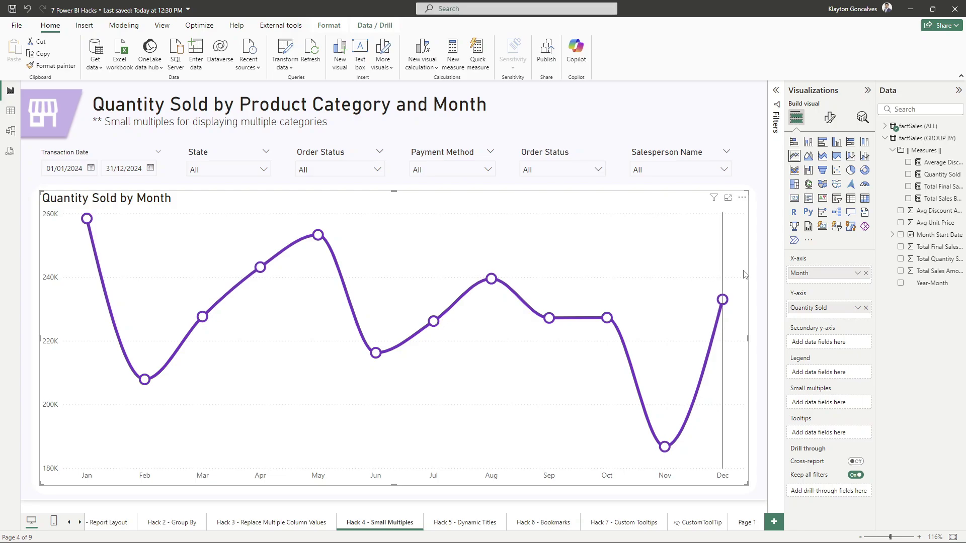
{"action": "left_click", "coordinate": [885, 138]}
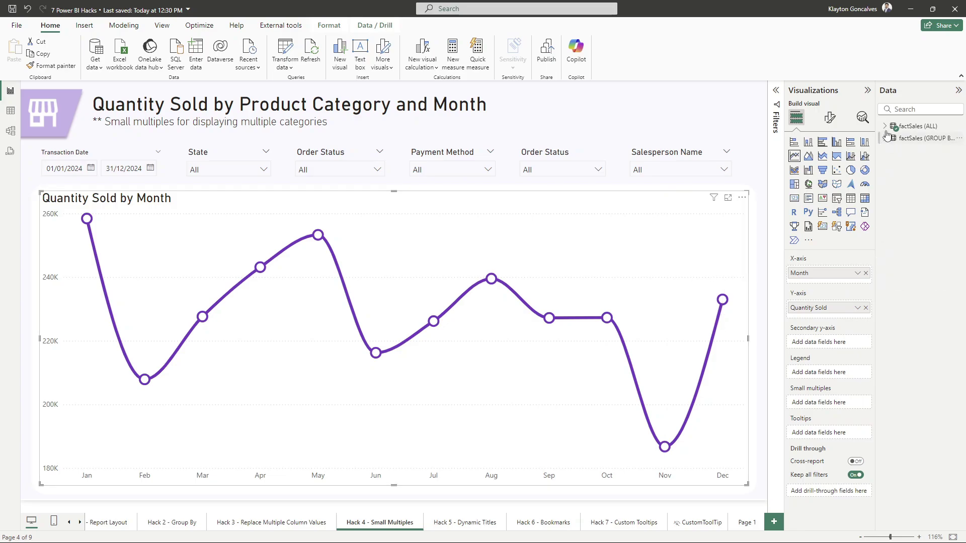
{"action": "left_click", "coordinate": [885, 127]}
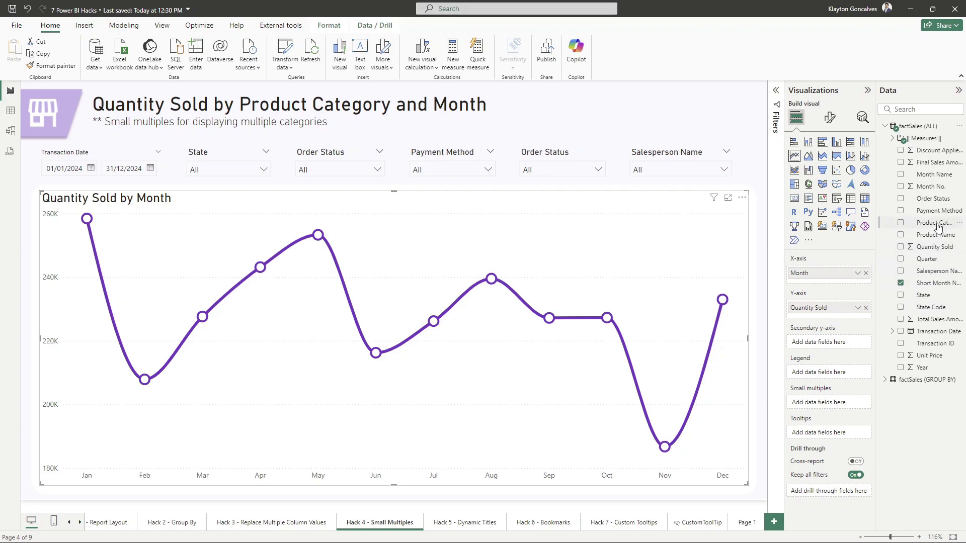
{"action": "left_click_drag", "start_coordinate": [938, 227], "coordinate": [839, 407]}
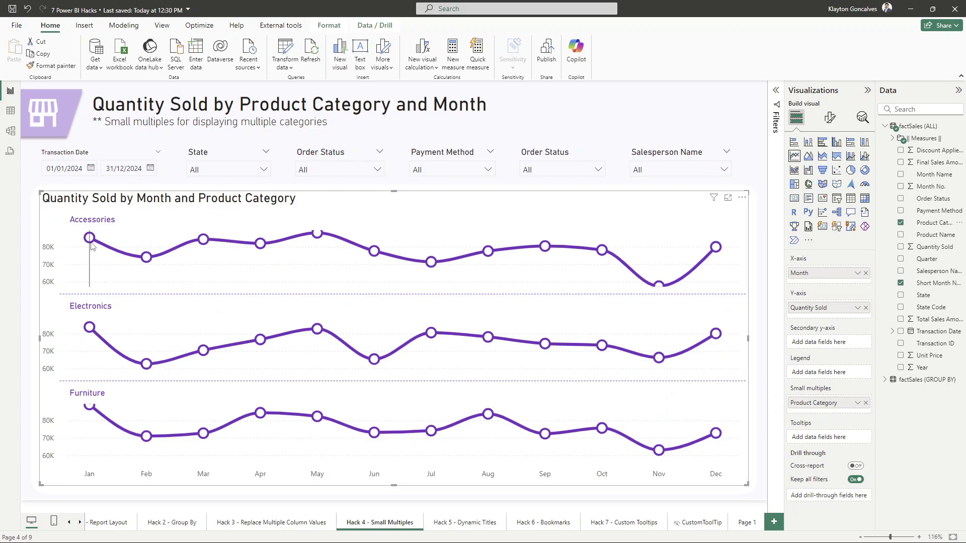
{"action": "mouse_move", "coordinate": [91, 245]}
{"action": "mouse_move", "coordinate": [93, 332]}
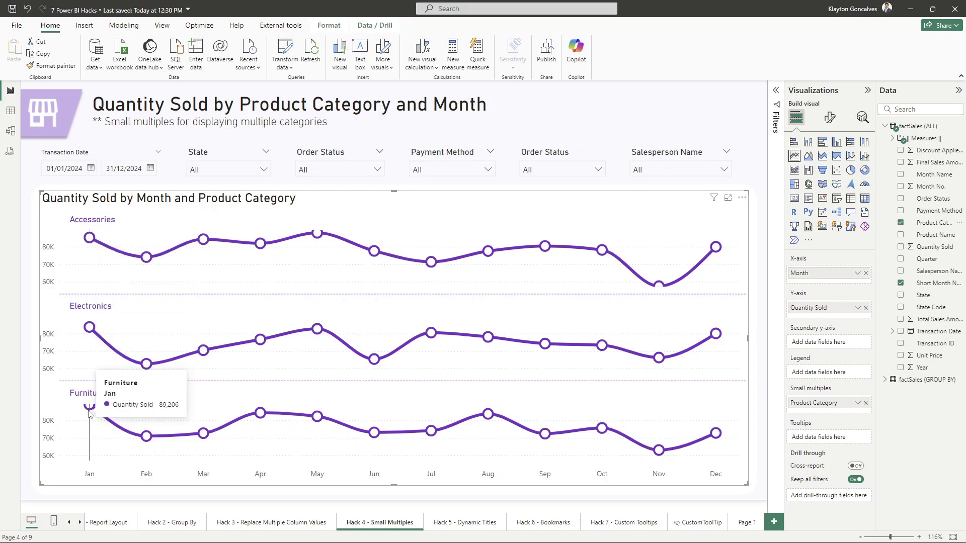
{"action": "mouse_move", "coordinate": [200, 433]}
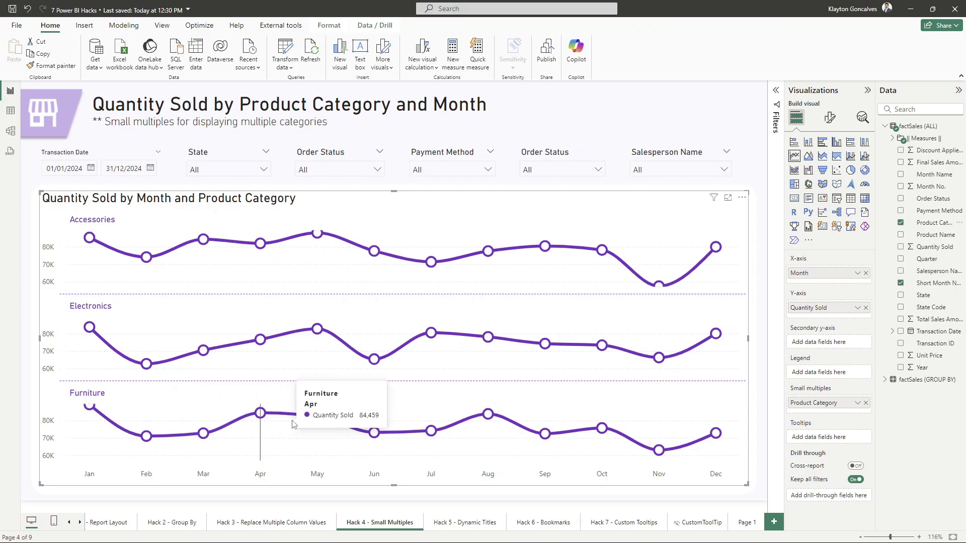
{"action": "left_click", "coordinate": [767, 351]}
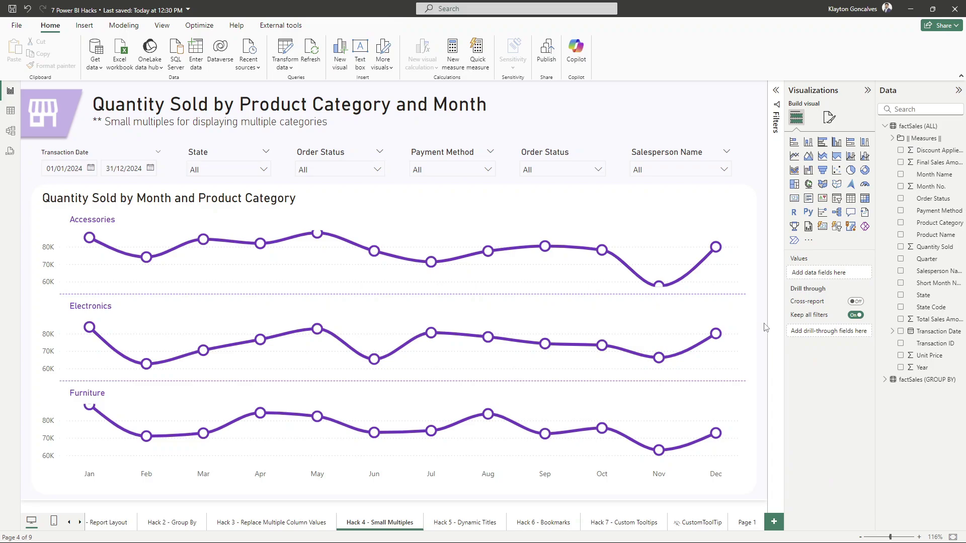
Filter the report page to the Cash payment method and the Cancelled order status
{"action": "left_click", "coordinate": [466, 175]}
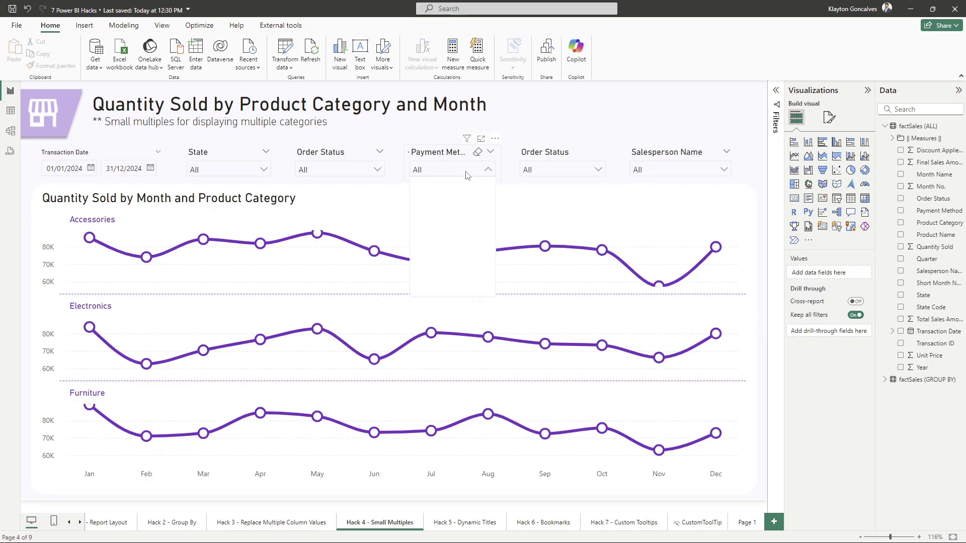
{"action": "left_click", "coordinate": [437, 187]}
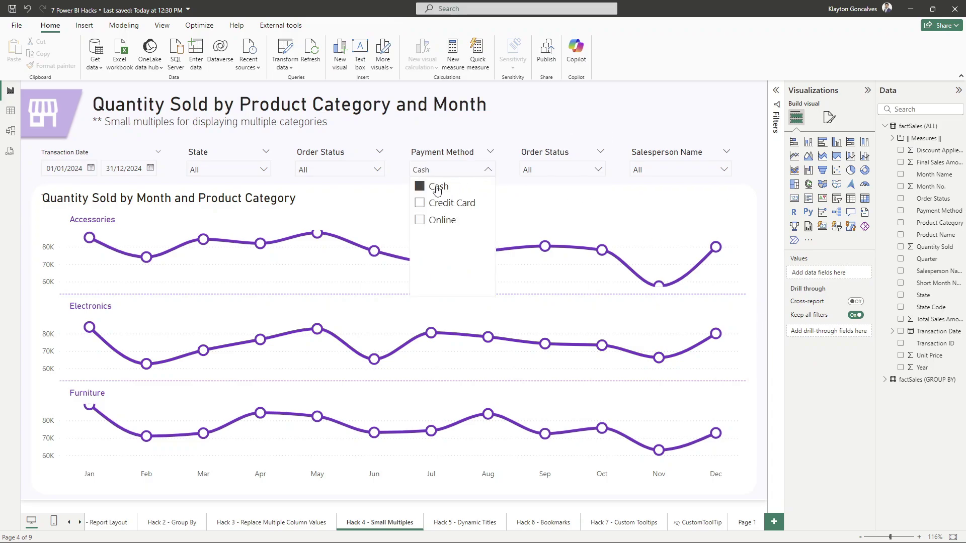
{"action": "left_click", "coordinate": [461, 168]}
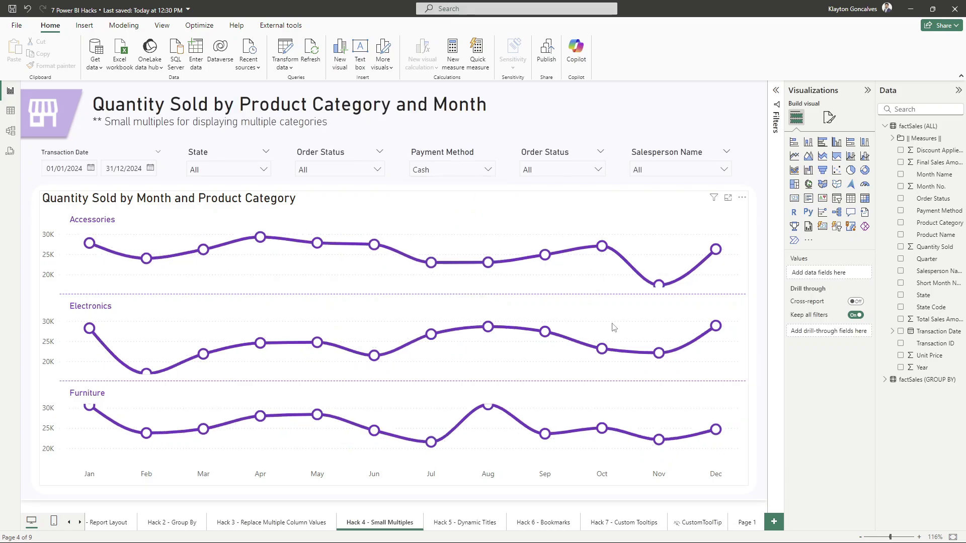
{"action": "left_click", "coordinate": [598, 170]}
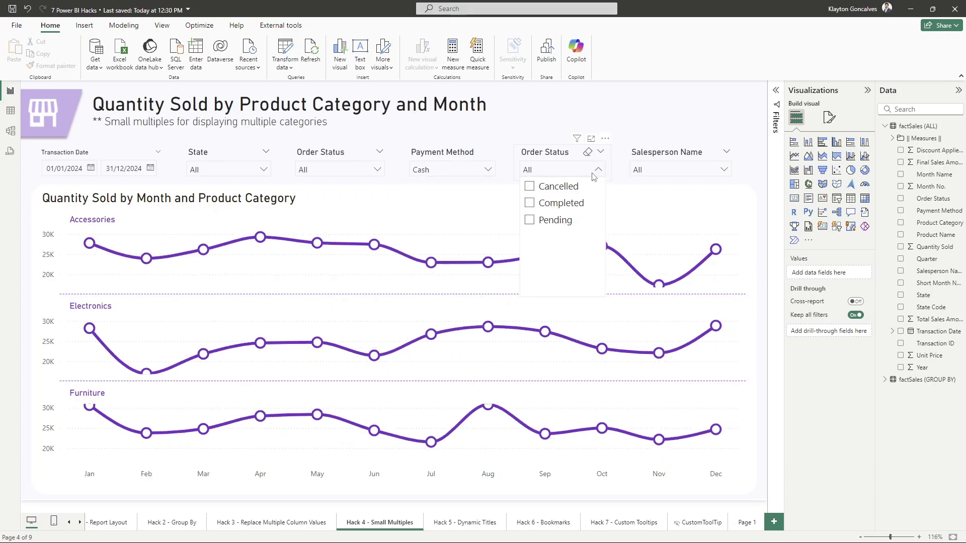
{"action": "left_click", "coordinate": [556, 188]}
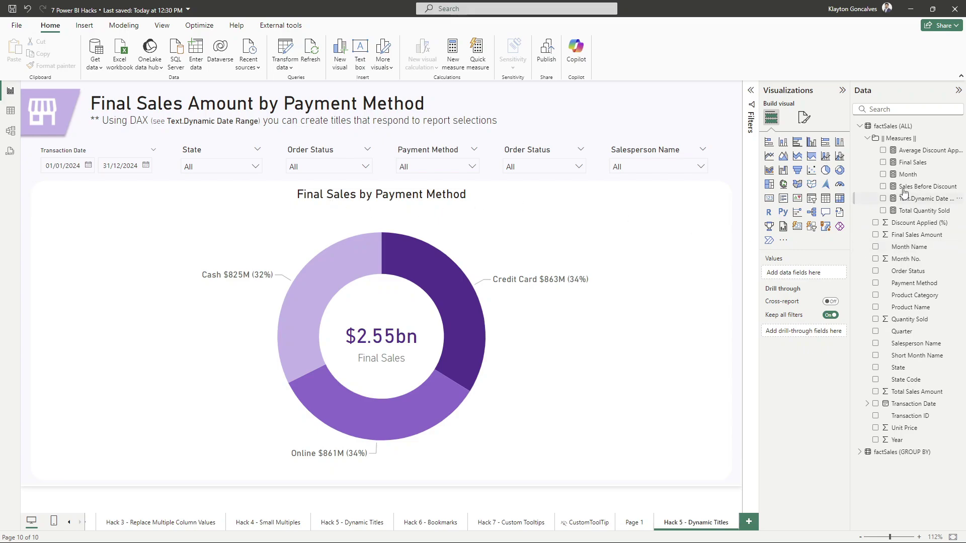
Create a new measure named Dynamic Title in the Measures folder of factSales (ALL)
{"action": "right_click", "coordinate": [902, 153]}
{"action": "left_click", "coordinate": [851, 182]}
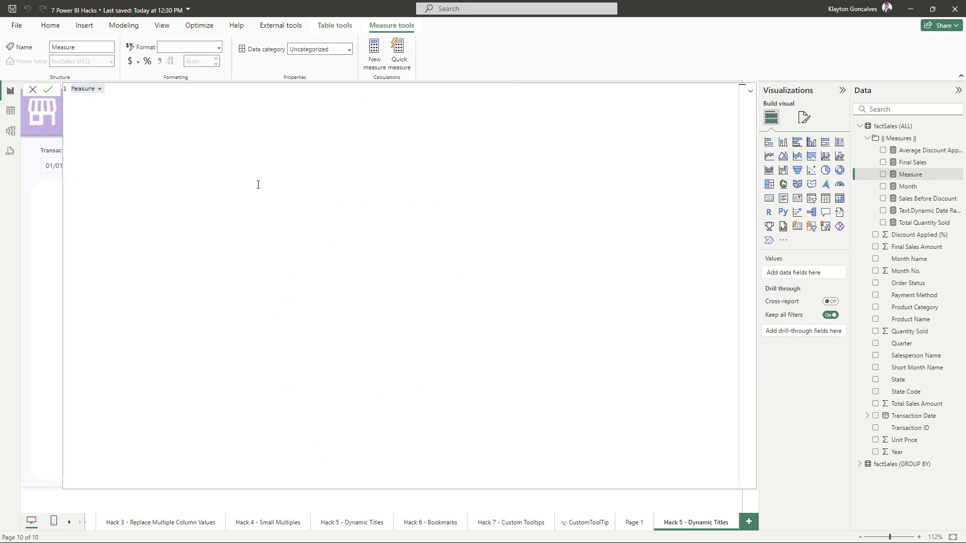
{"action": "triple_click", "coordinate": [74, 89]}
{"action": "type", "text": "Dynamic Title = "}
Define VAR _firstDate = FIRSTDATE ( 'factSales (ALL)'[Transaction Date] ) in the Dynamic Title measure
{"action": "type", "text": "VAR _fir"}
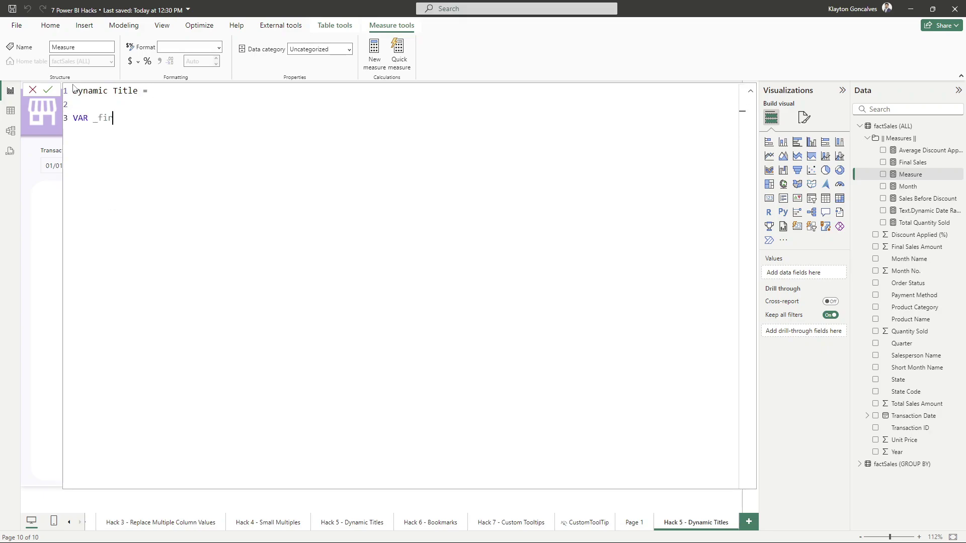
{"action": "type", "text": "stDate = FIRSTDATE ( "}
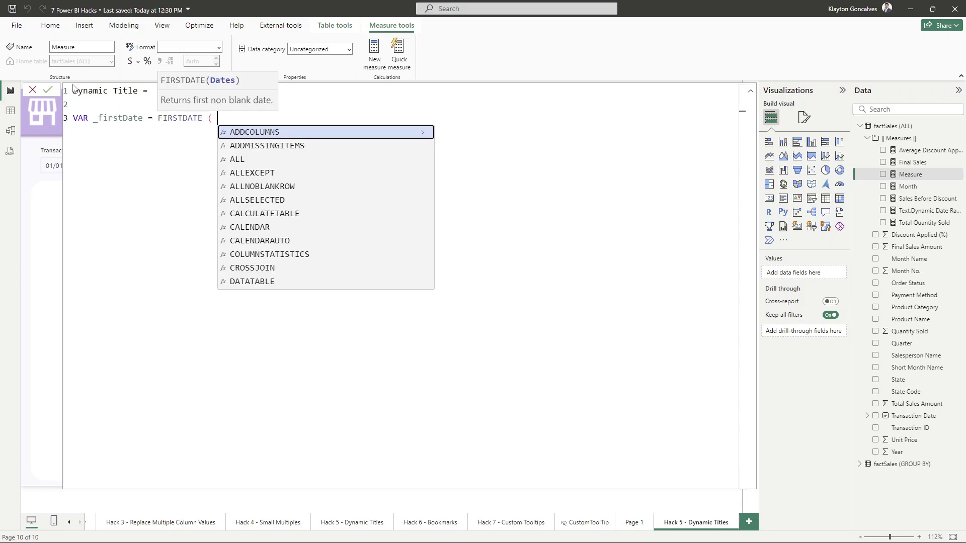
{"action": "type", "text": "date"}
{"action": "left_click", "coordinate": [362, 132]}
{"action": "type", "text": ")"}
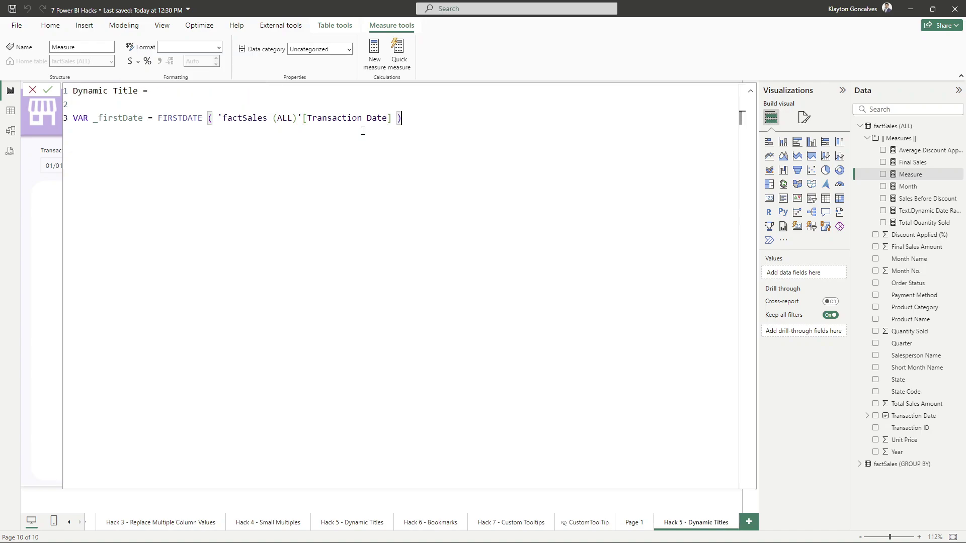
Add the variable line VAR _lastDate = LASTDATE ( 'factSales (ALL)'[Transaction Date] )
{"action": "key", "text": "shift+Return"}
{"action": "type", "text": "VAR _lastDate = LASTDATE ( "}
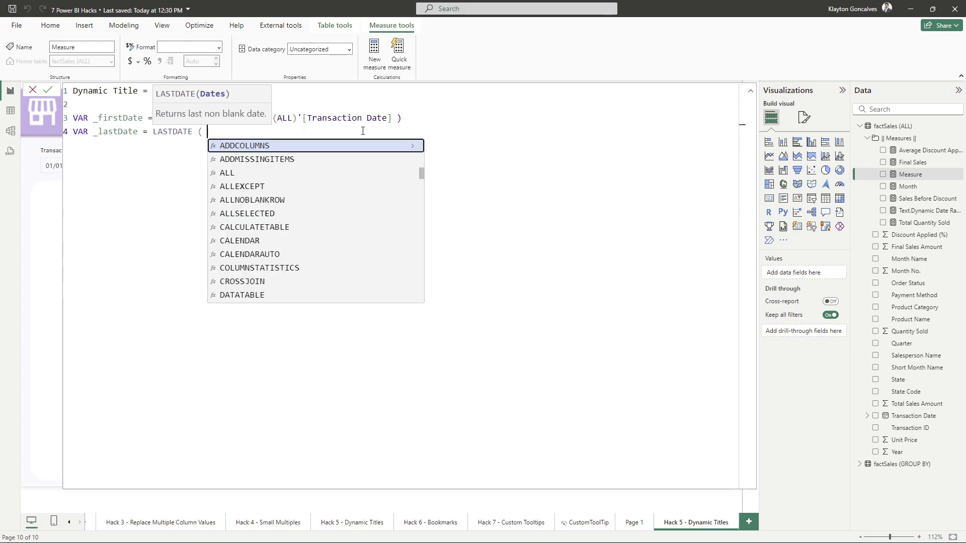
{"action": "type", "text": "date"}
{"action": "left_click", "coordinate": [298, 148]}
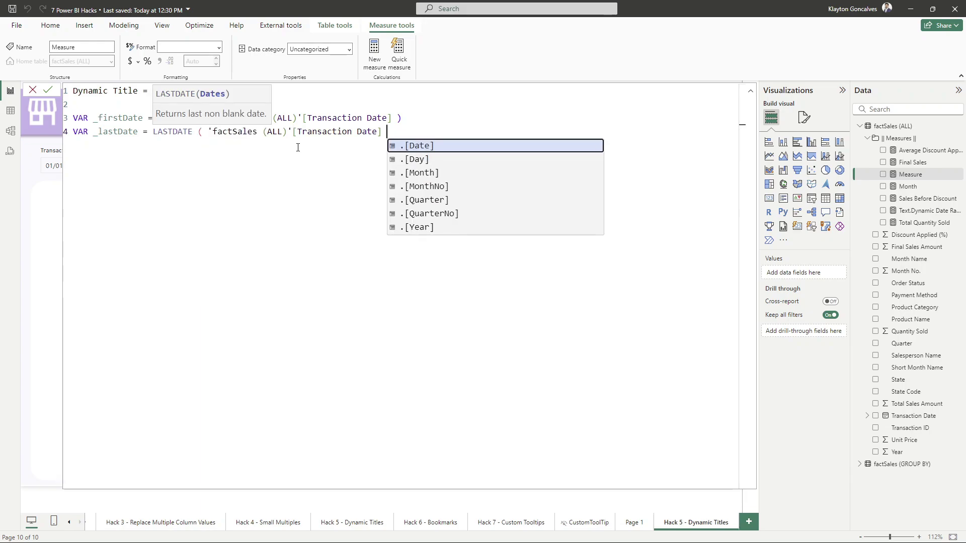
{"action": "type", "text": ")"}
Add a RETURN clause that starts with the text "Showing data for: "
{"action": "key", "text": "shift+Return"}
{"action": "key", "text": "shift+Return"}
{"action": "type", "text": "RETURN"}
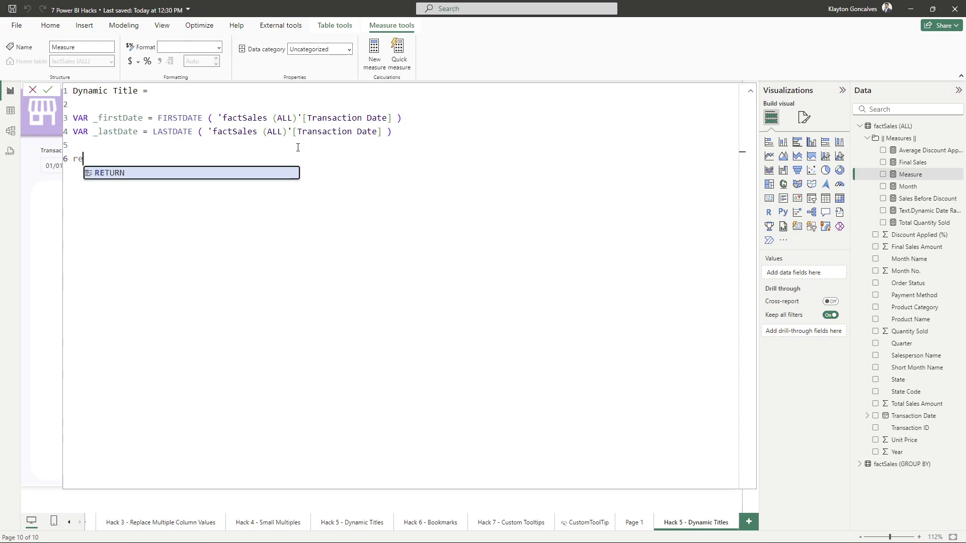
{"action": "key", "text": "shift+Return"}
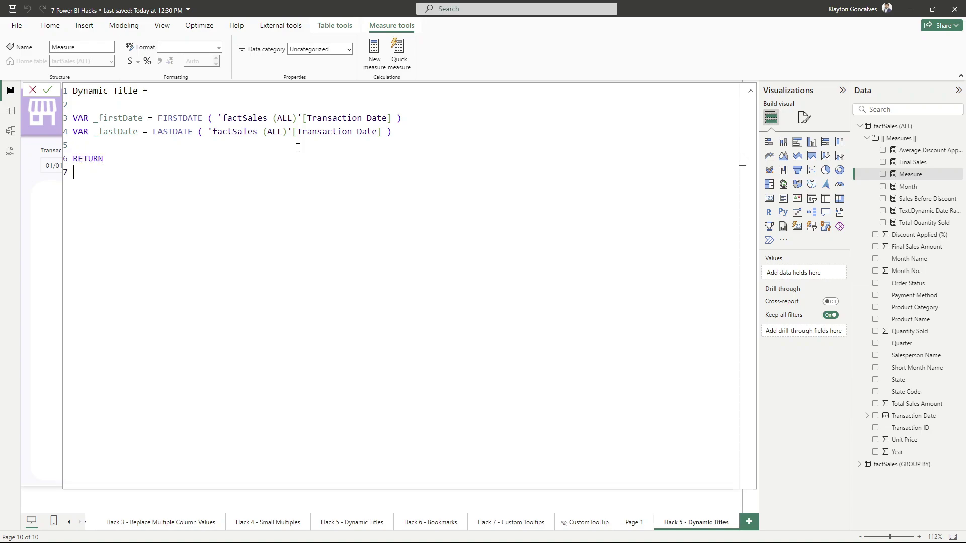
{"action": "type", "text": "\"Showing data "}
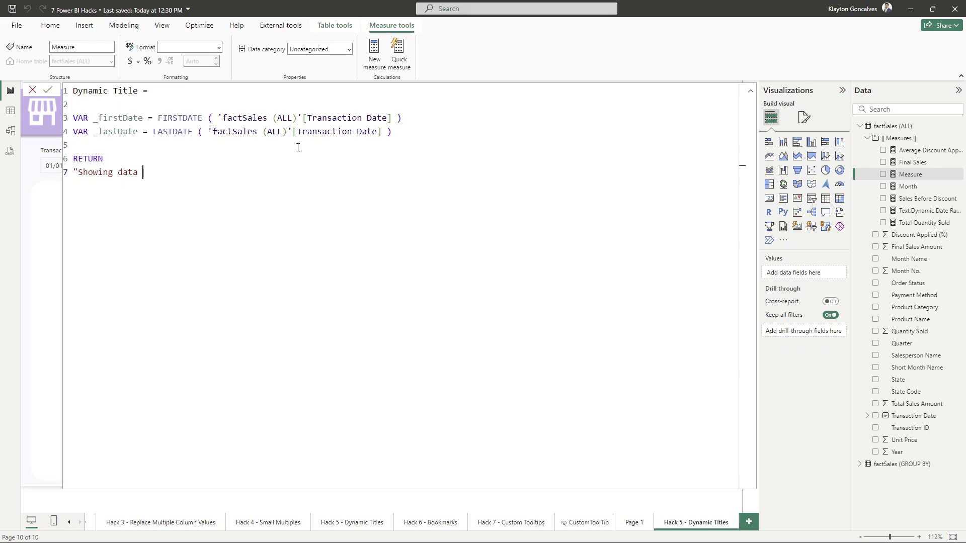
{"action": "type", "text": "for\""}
{"action": "key", "text": "shift+Return"}
{"action": "key", "text": "BackSpace"}
{"action": "key", "text": "BackSpace"}
{"action": "key", "text": "BackSpace"}
{"action": "type", "text": ": \""}
Append the first date to the returned text with & FORMAT ( _firstDate, "MMMM DD, YYYY" )
{"action": "key", "text": "shift+Return"}
{"action": "type", "text": "& FO"}
{"action": "key", "text": "Tab"}
{"action": "type", "text": "( _fi"}
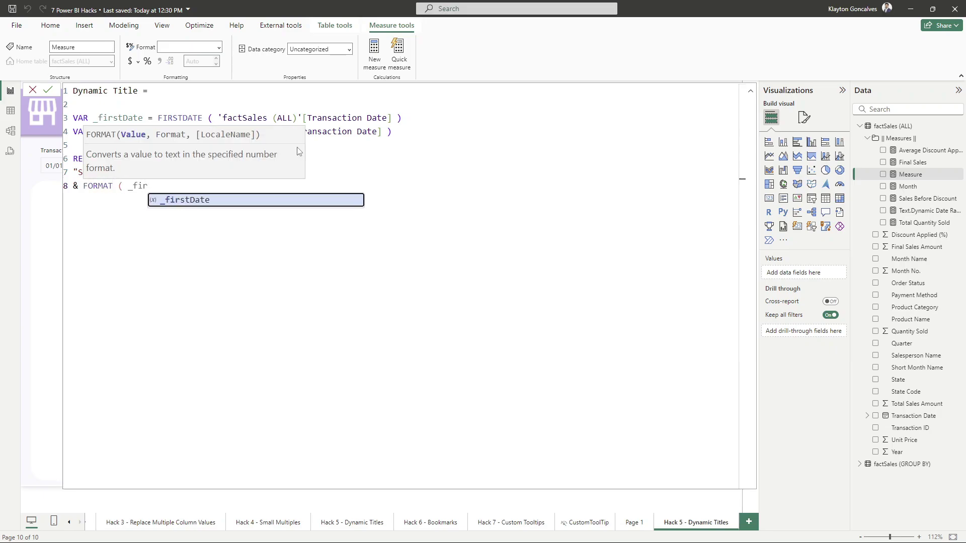
{"action": "key", "text": "Tab"}
{"action": "type", "text": ", "}
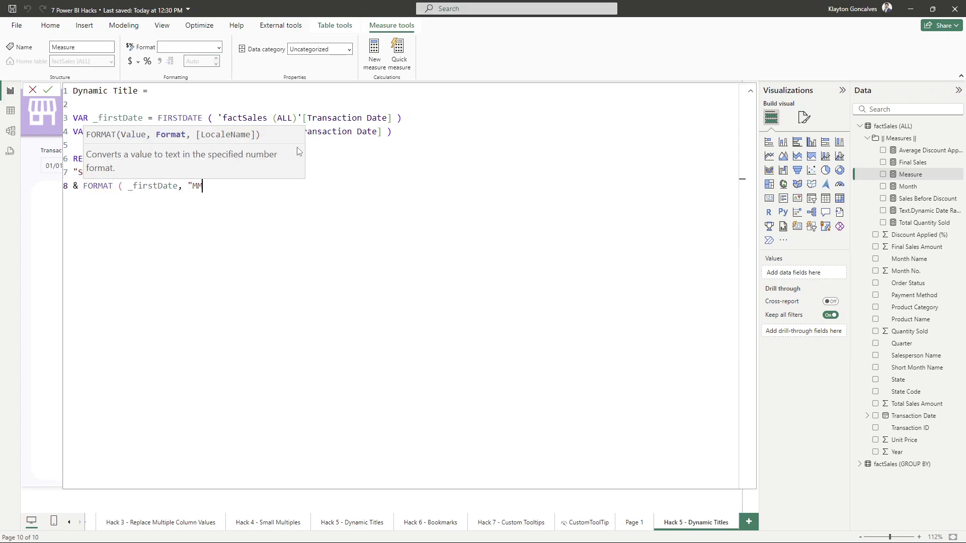
{"action": "type", "text": "\"MMMM DD, YYYY\" )"}
Append the connecting text & " to " on a new line after the formatted first date
{"action": "key", "text": "shift+Return"}
{"action": "type", "text": "&"}
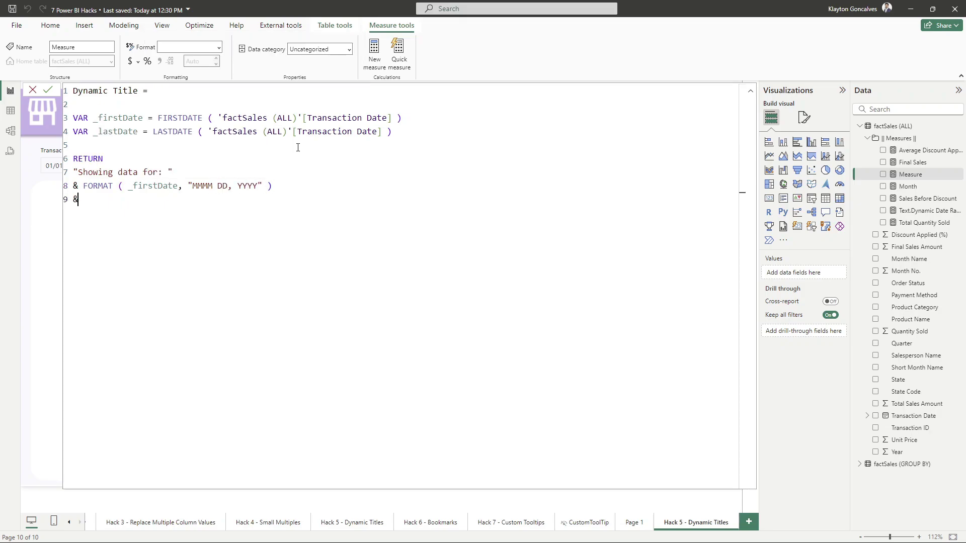
{"action": "type", "text": " \" to \""}
Append & FORMAT ( _lastDate, "MMMM DD, YYYY" ) on a new line of the returned text, and commit the Dynamic Title measure
{"action": "key", "text": "shift+Return"}
{"action": "type", "text": "& FORMAT"}
{"action": "key", "text": "Tab"}
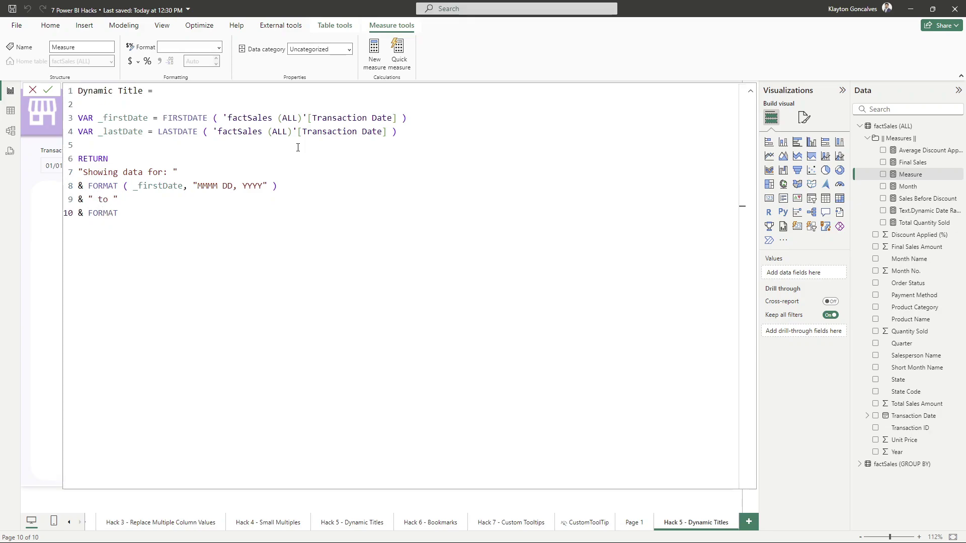
{"action": "type", "text": "( _las"}
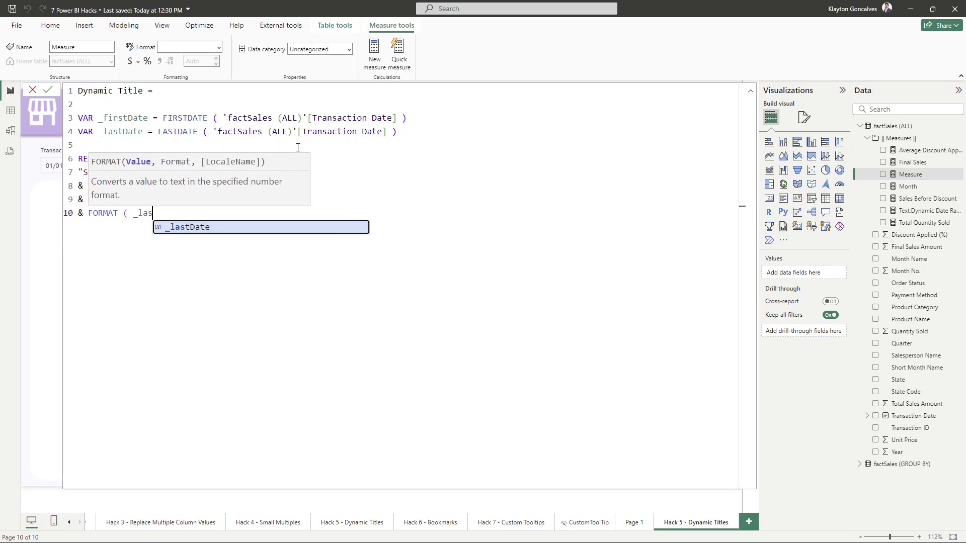
{"action": "key", "text": "Tab"}
{"action": "type", "text": ", \"m"}
{"action": "key", "text": "BackSpace"}
{"action": "type", "text": "M"}
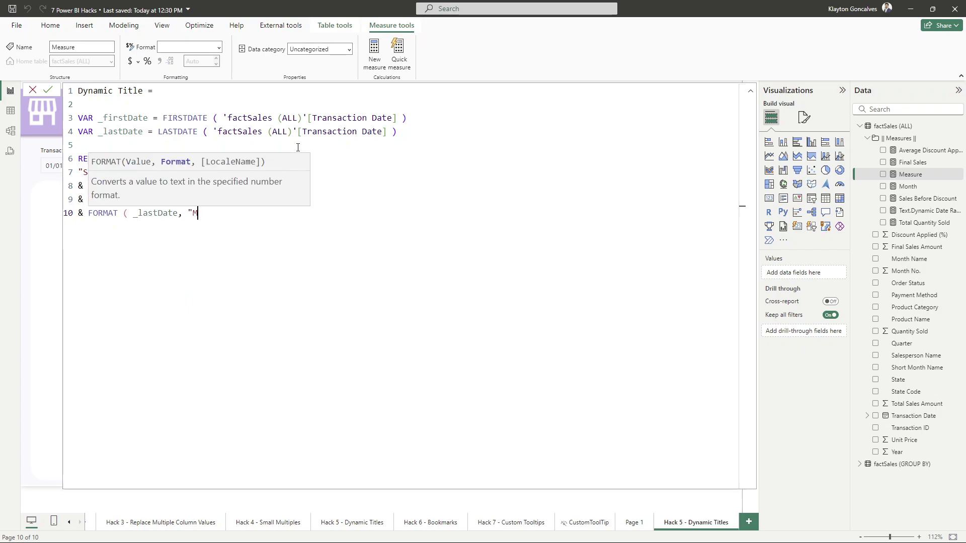
{"action": "type", "text": "MMM DD, YYYY\""}
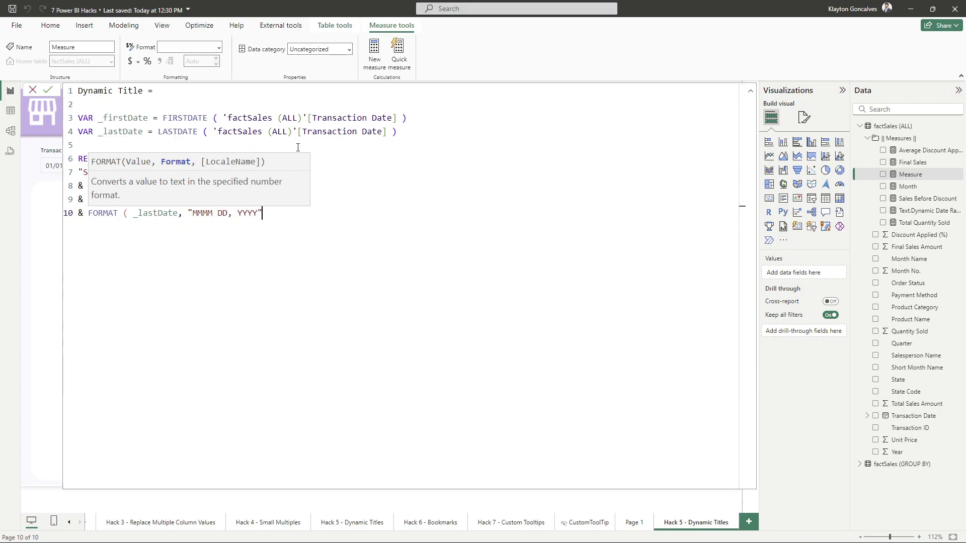
{"action": "type", "text": " )"}
{"action": "left_click", "coordinate": [49, 90]}
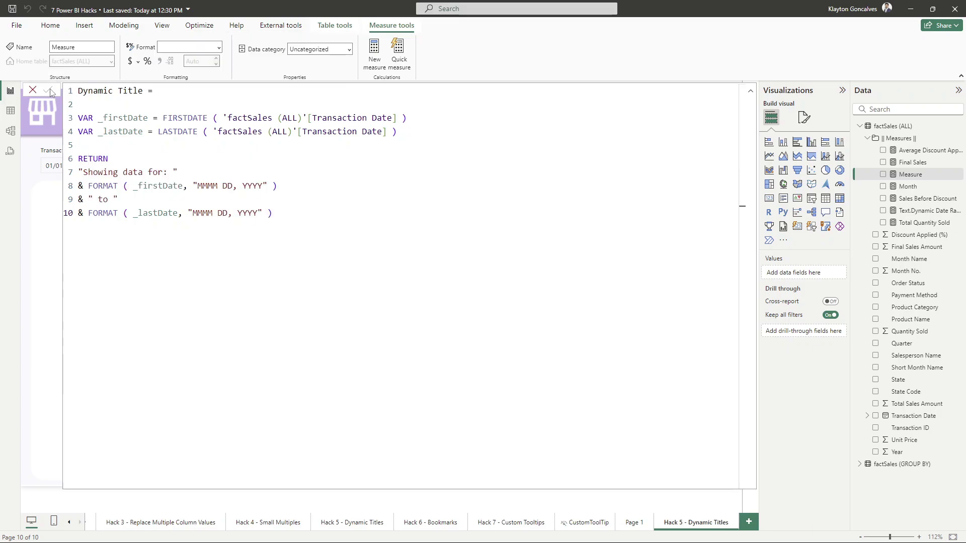
{"action": "left_click", "coordinate": [750, 91]}
Turn on the subtitle of the Final Sales by Payment Method donut chart
{"action": "left_click", "coordinate": [451, 200]}
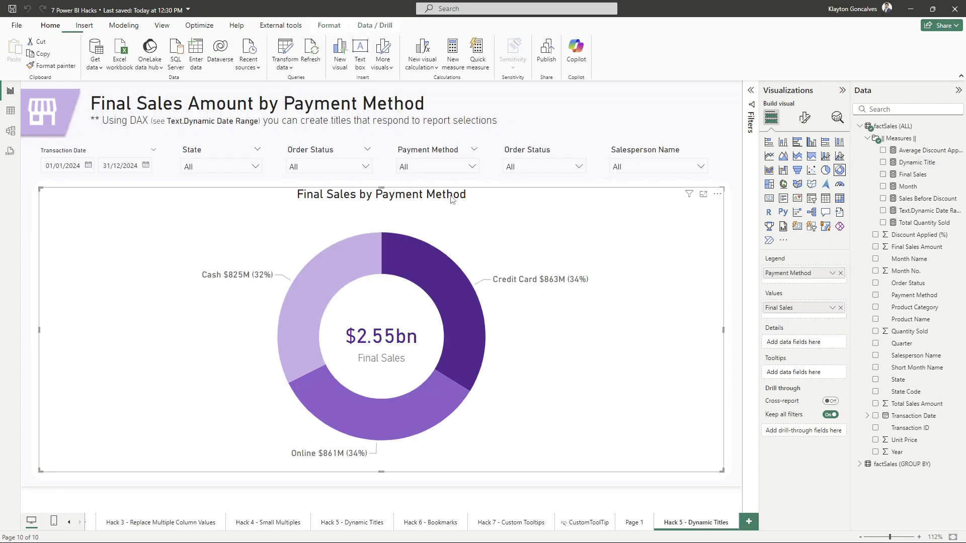
{"action": "left_click", "coordinate": [803, 117]}
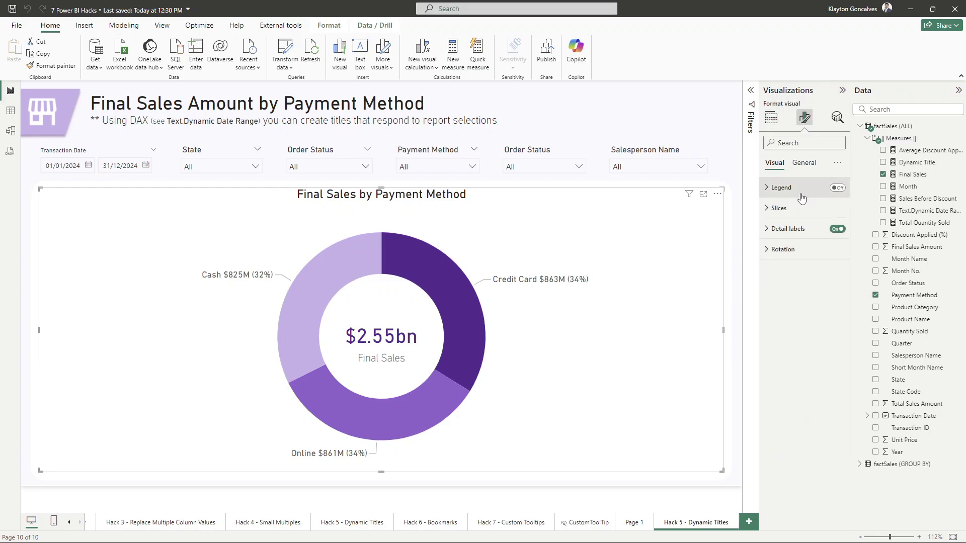
{"action": "left_click", "coordinate": [804, 163]}
{"action": "left_click", "coordinate": [792, 215]}
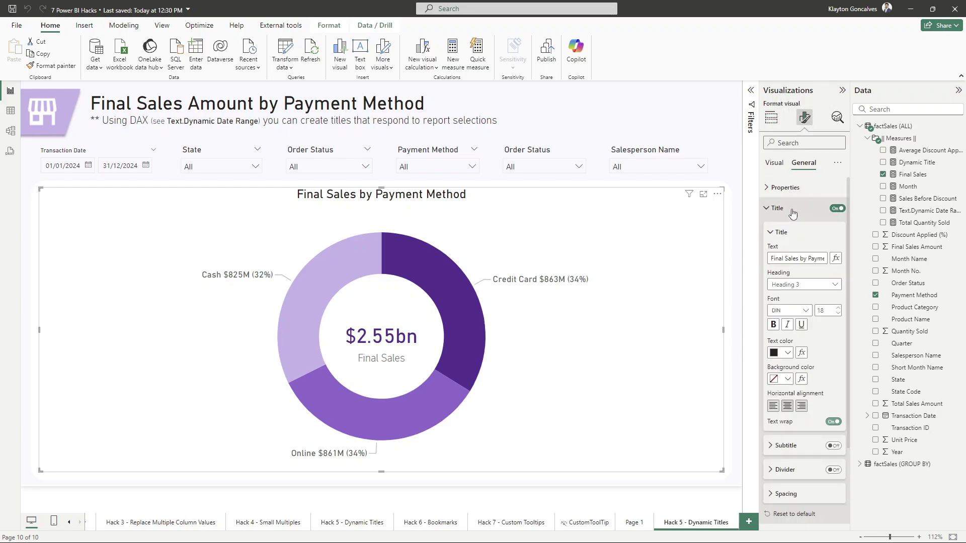
{"action": "left_click", "coordinate": [798, 234]}
{"action": "left_click", "coordinate": [801, 262]}
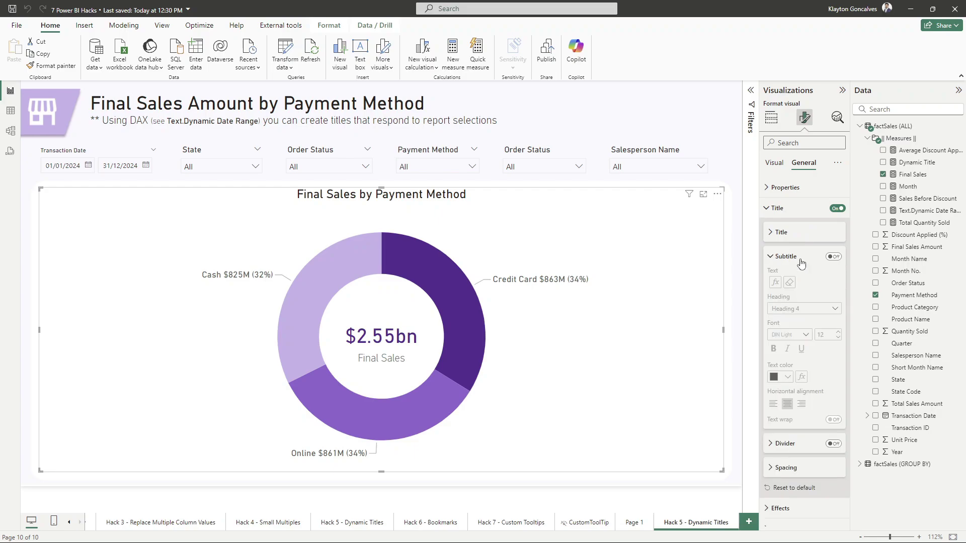
{"action": "left_click", "coordinate": [833, 257]}
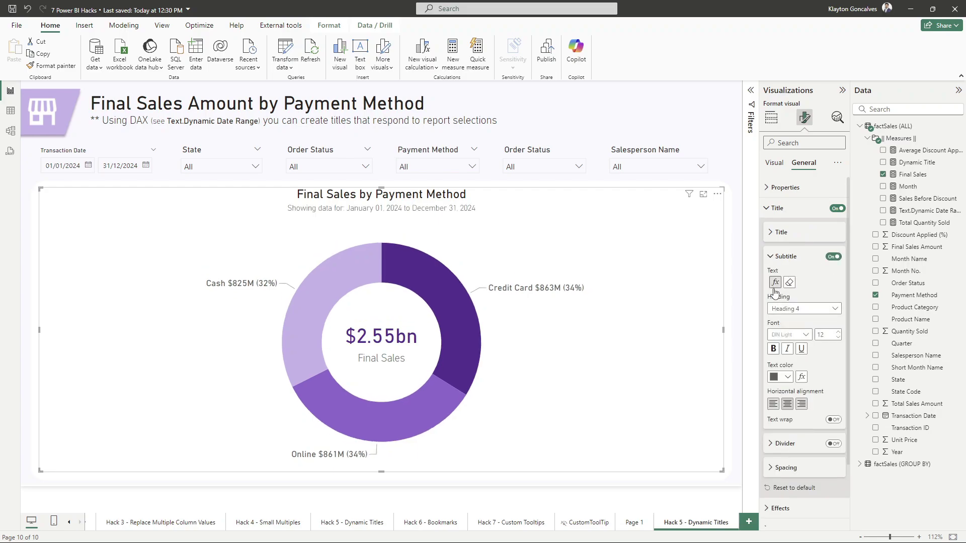
Base the donut chart's subtitle text on the Dynamic Title measure as a field value
{"action": "left_click", "coordinate": [775, 282]}
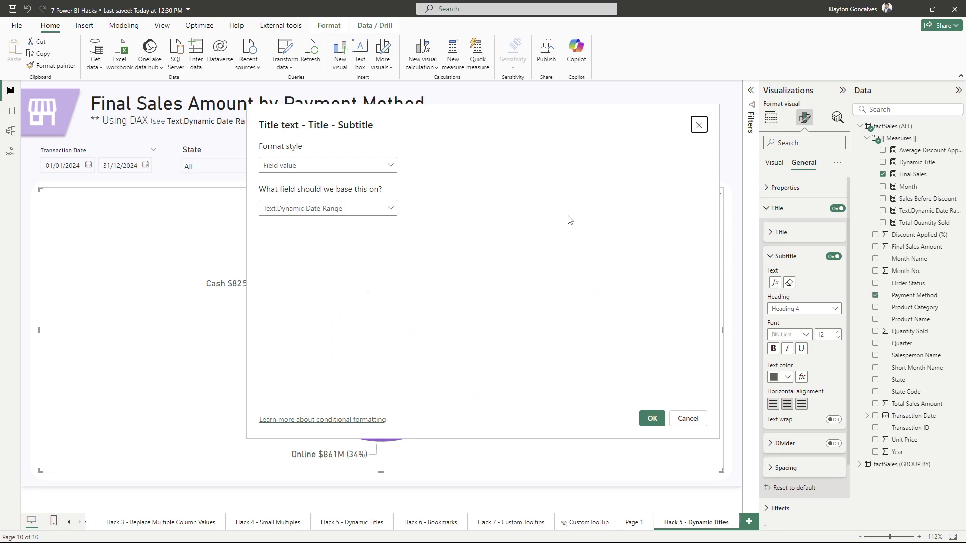
{"action": "left_click", "coordinate": [353, 208]}
{"action": "left_click", "coordinate": [267, 244]}
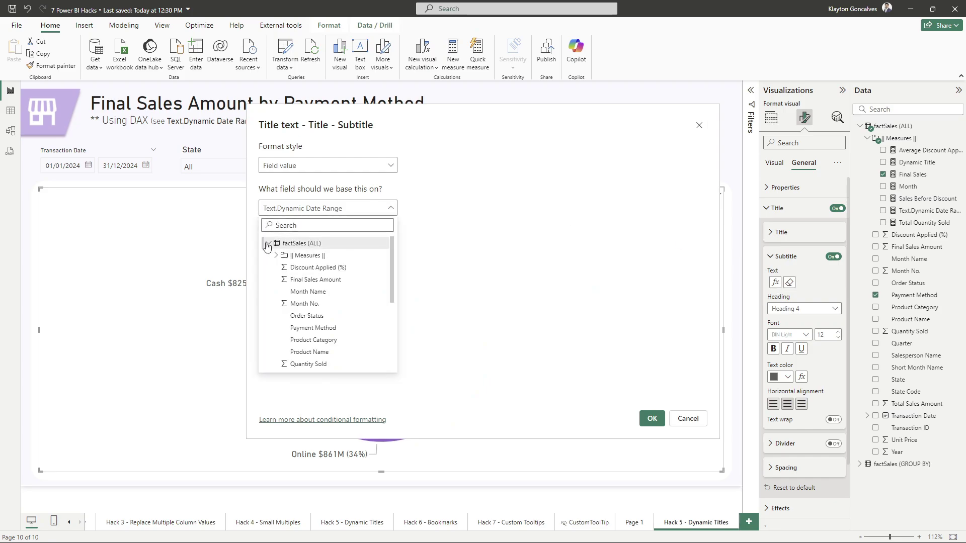
{"action": "left_click", "coordinate": [277, 256]}
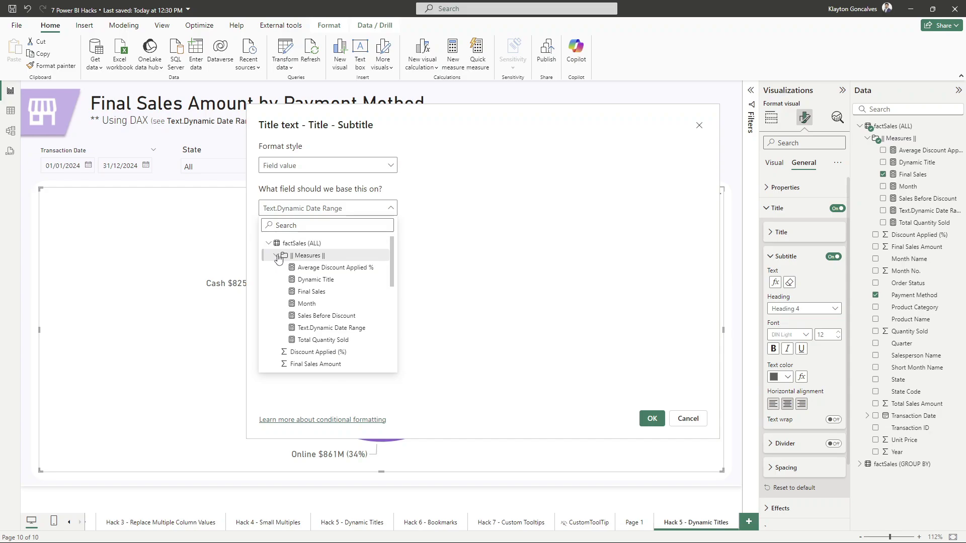
{"action": "left_click", "coordinate": [325, 280]}
{"action": "left_click", "coordinate": [652, 418]}
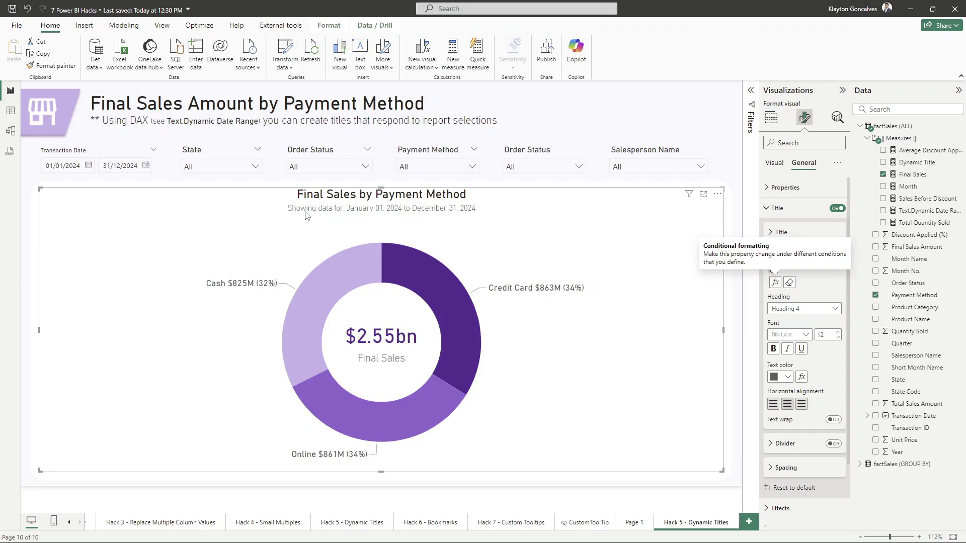
{"action": "left_click", "coordinate": [739, 189]}
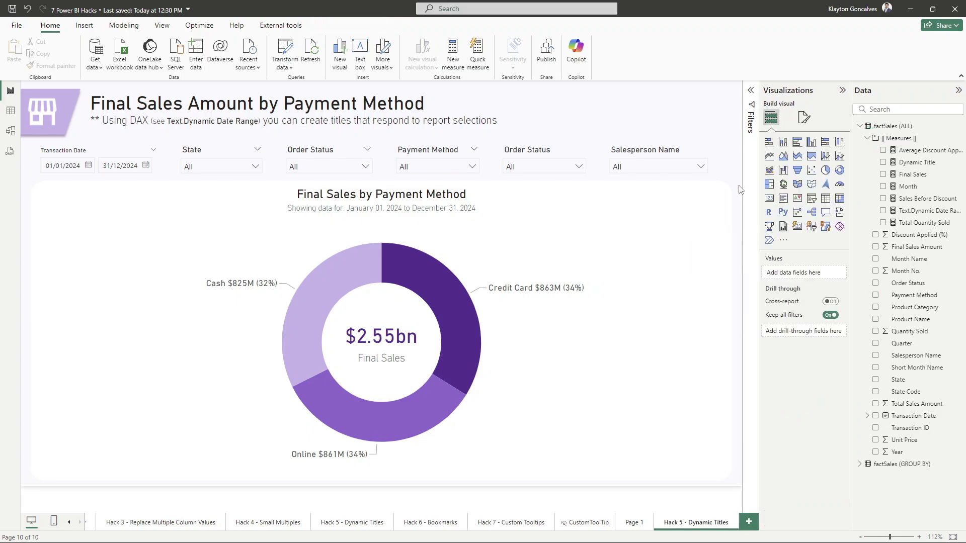
Set the Transaction Date slicer's end date to 10/10/2024 to test the dynamic subtitle
{"action": "left_click", "coordinate": [145, 166]}
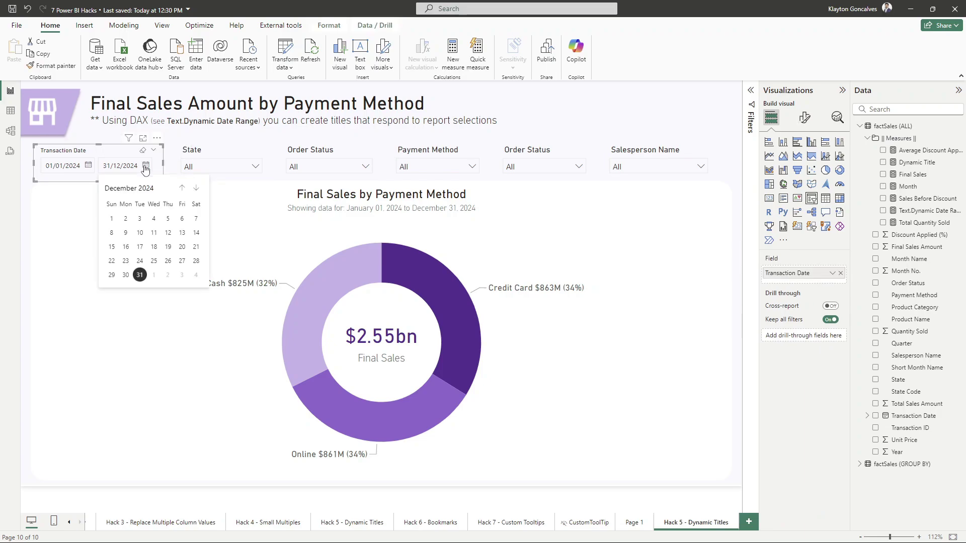
{"action": "left_click", "coordinate": [182, 188]}
{"action": "left_click", "coordinate": [183, 188]}
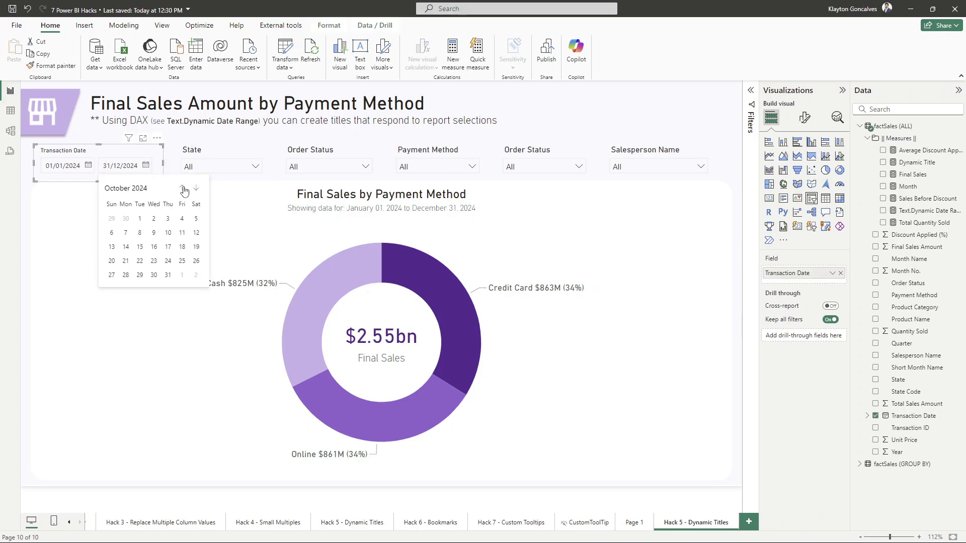
{"action": "left_click", "coordinate": [168, 233]}
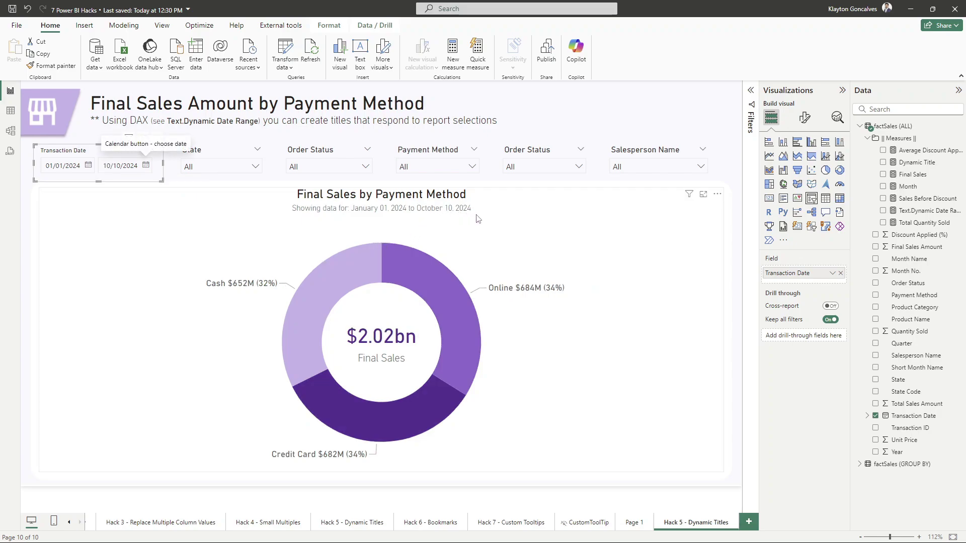
{"action": "left_click", "coordinate": [738, 221]}
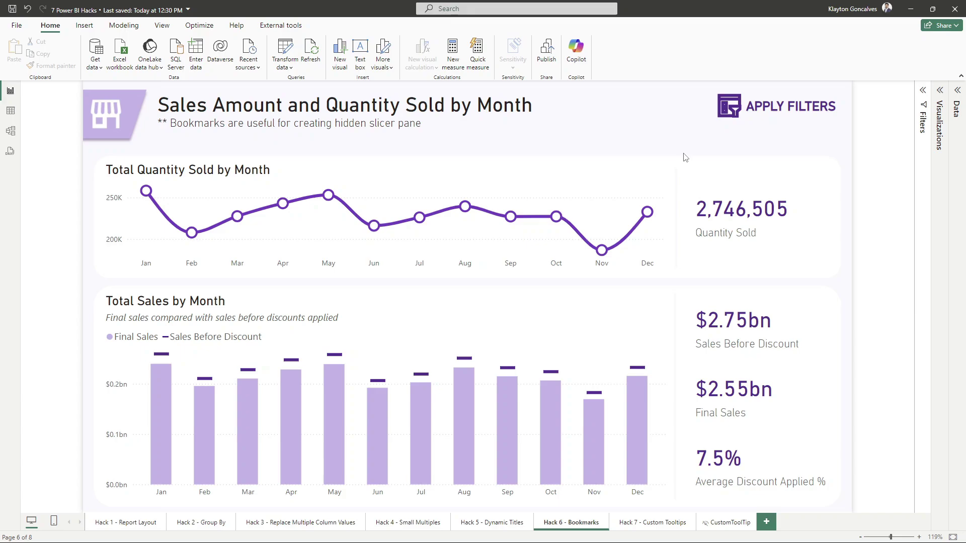
Reveal the hidden slicer pane with the report's Apply Filters button and set the Transaction Date end date to 06/11/2024
{"action": "left_click", "coordinate": [742, 116], "text": "ctrl"}
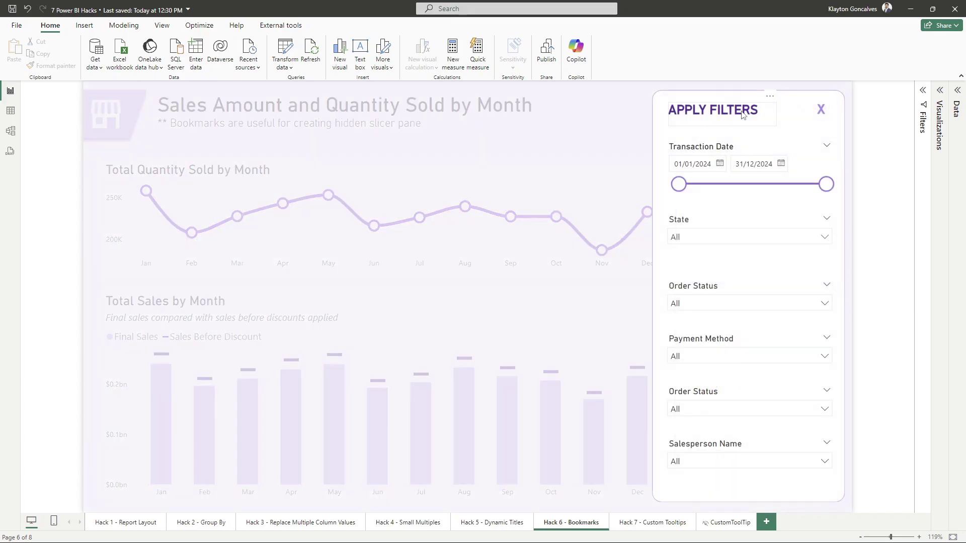
{"action": "left_click", "coordinate": [781, 164]}
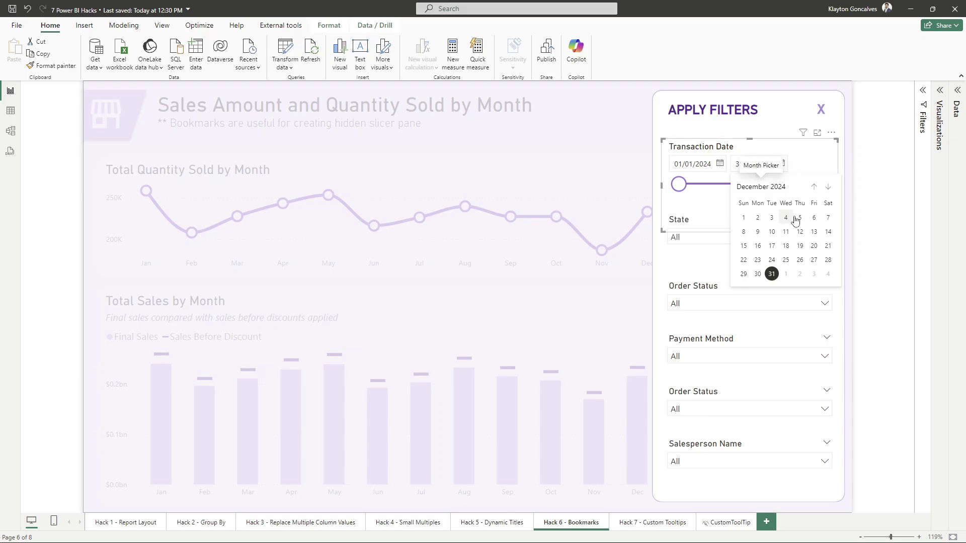
{"action": "left_click", "coordinate": [813, 189]}
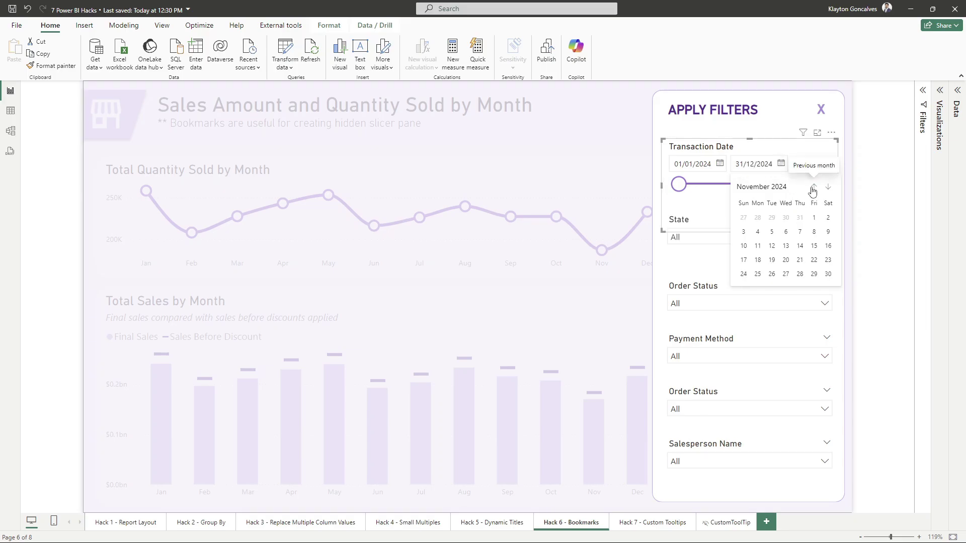
{"action": "left_click", "coordinate": [786, 234]}
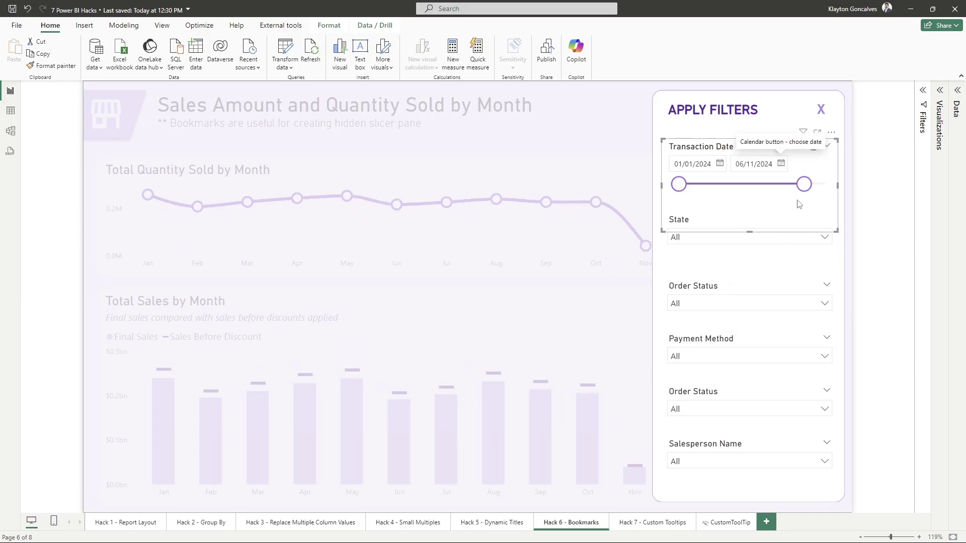
Filter the State slicer to Florida and collapse its list
{"action": "left_click", "coordinate": [741, 239]}
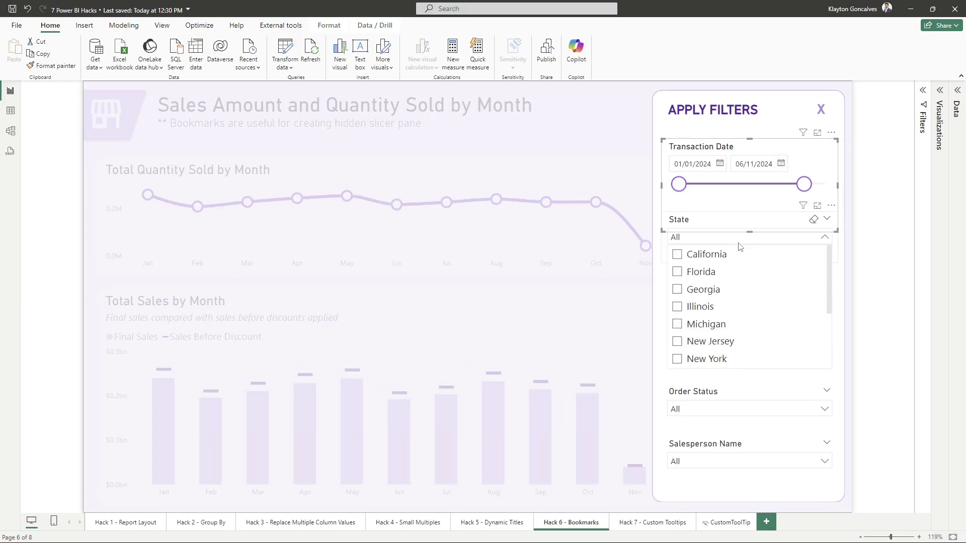
{"action": "left_click", "coordinate": [709, 276]}
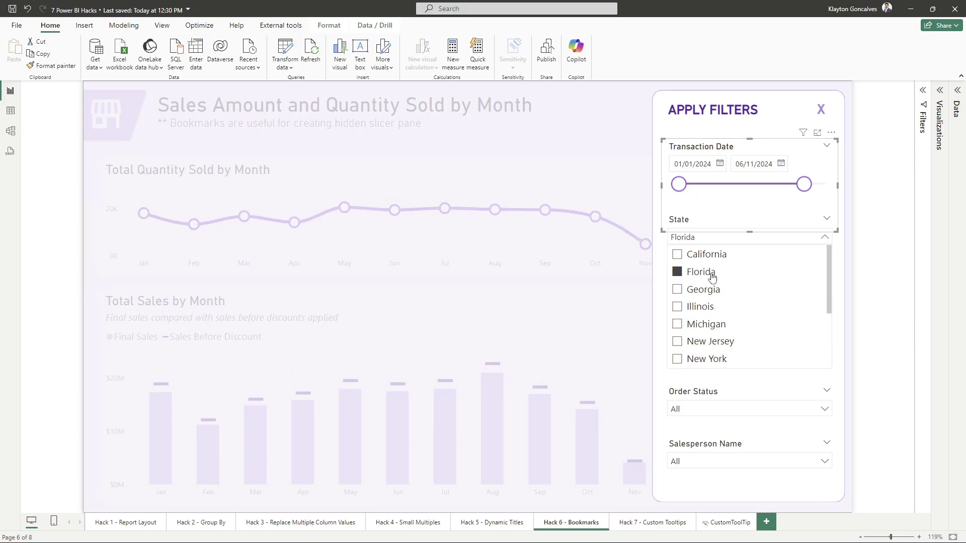
{"action": "left_click", "coordinate": [842, 246]}
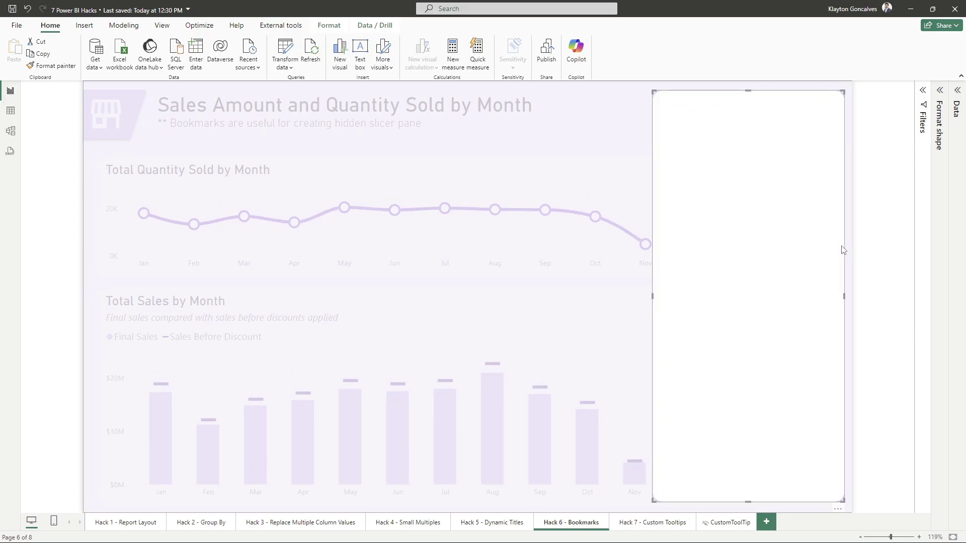
{"action": "left_click", "coordinate": [860, 243]}
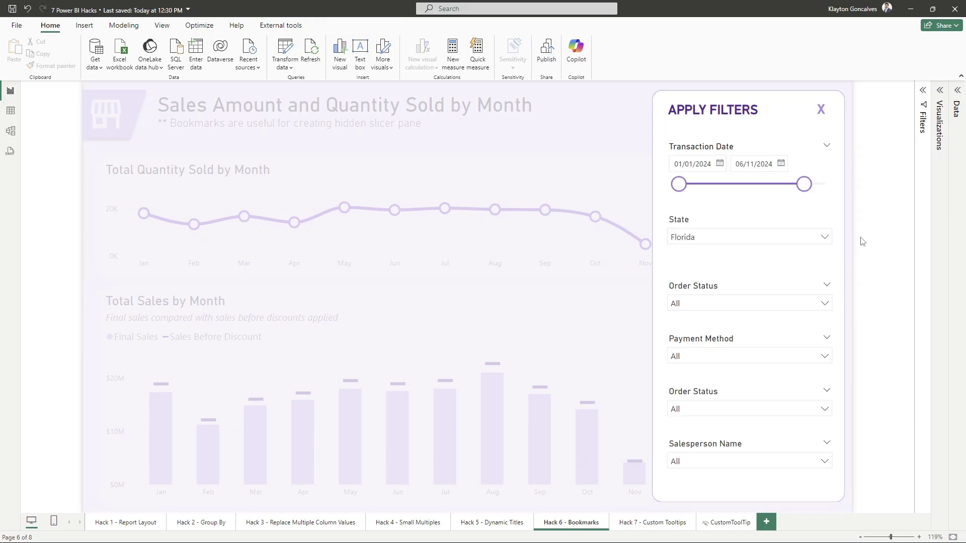
Filter the upper Order Status slicer to Completed and hide the report's slicer pane
{"action": "left_click", "coordinate": [717, 302]}
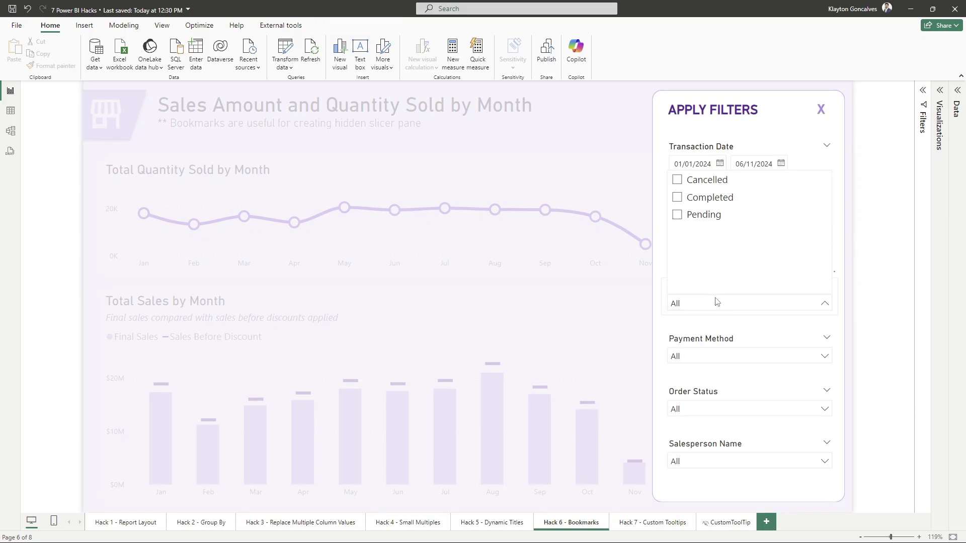
{"action": "left_click", "coordinate": [702, 201]}
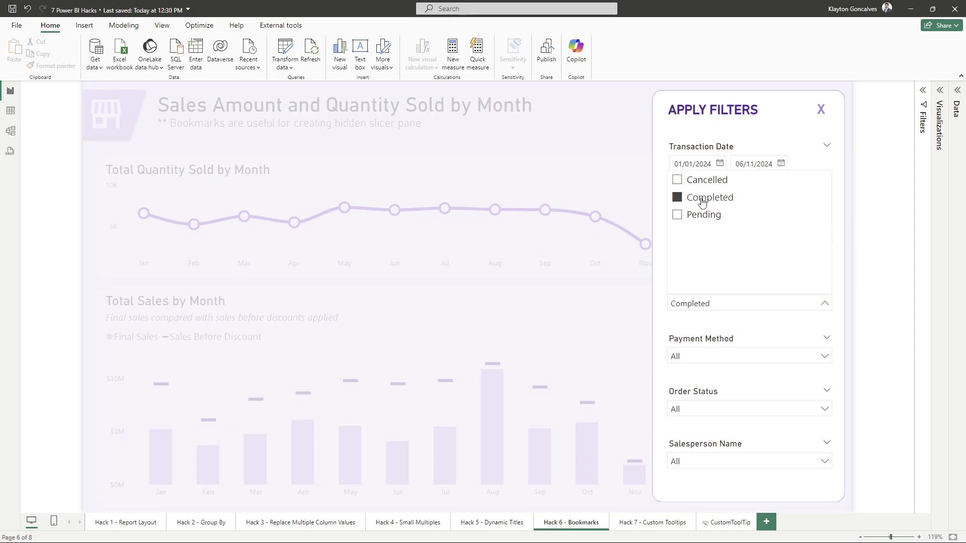
{"action": "left_click", "coordinate": [794, 308]}
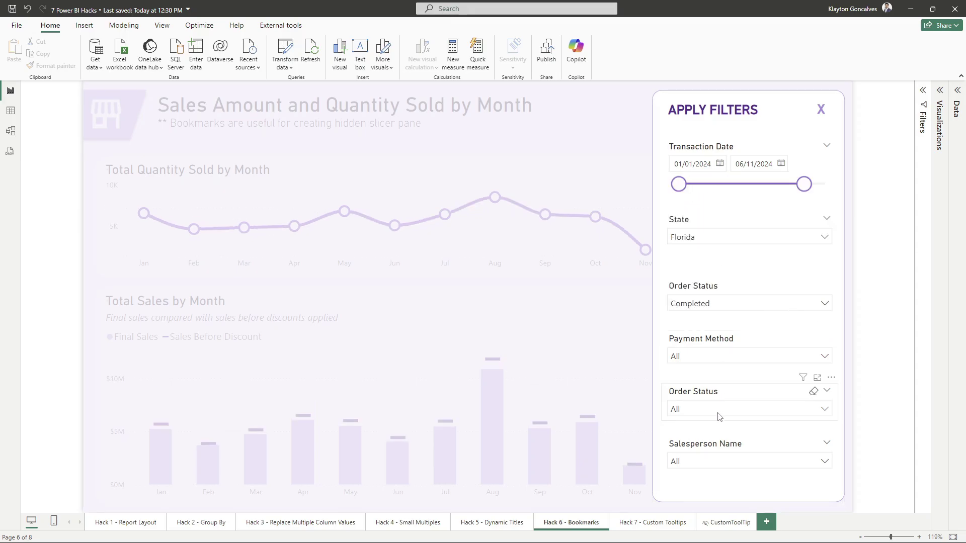
{"action": "left_click", "coordinate": [821, 111]}
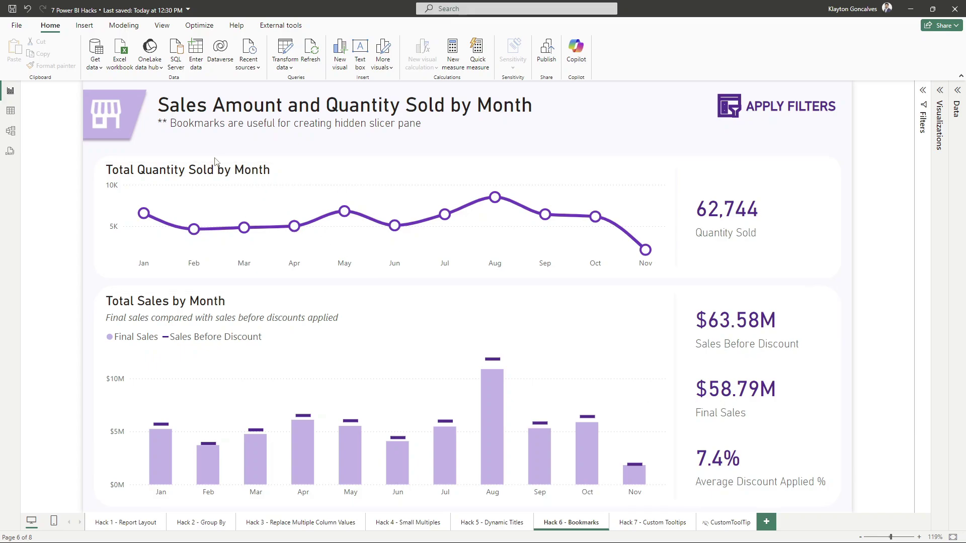
Display the report's bookmarks and the page's layer order, and expand the SlicerPane group to examine its objects
{"action": "left_click", "coordinate": [159, 26]}
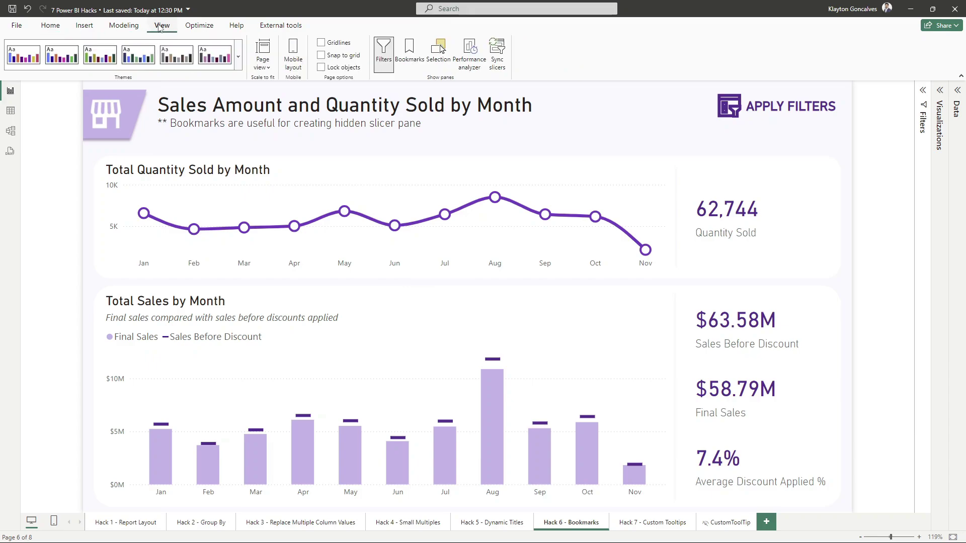
{"action": "left_click", "coordinate": [410, 57]}
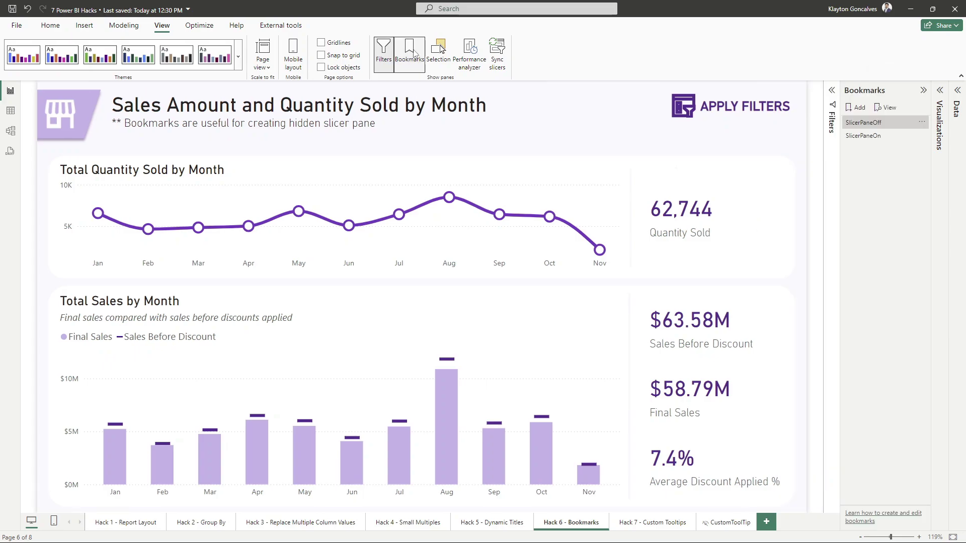
{"action": "left_click", "coordinate": [439, 51]}
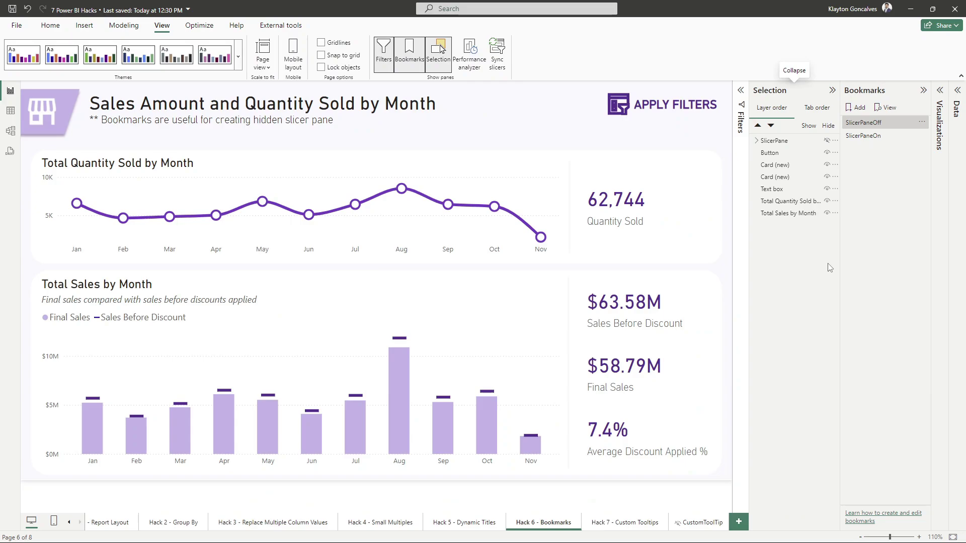
{"action": "left_click", "coordinate": [756, 142]}
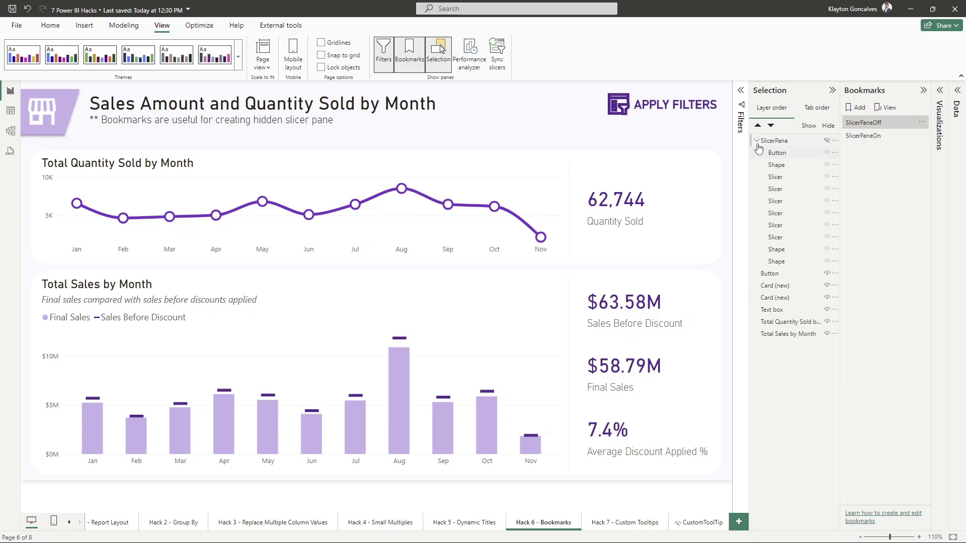
Collapse the SlicerPane group in the layer order, and show and hide it again to test its visibility
{"action": "left_click", "coordinate": [756, 141]}
{"action": "left_click", "coordinate": [788, 143]}
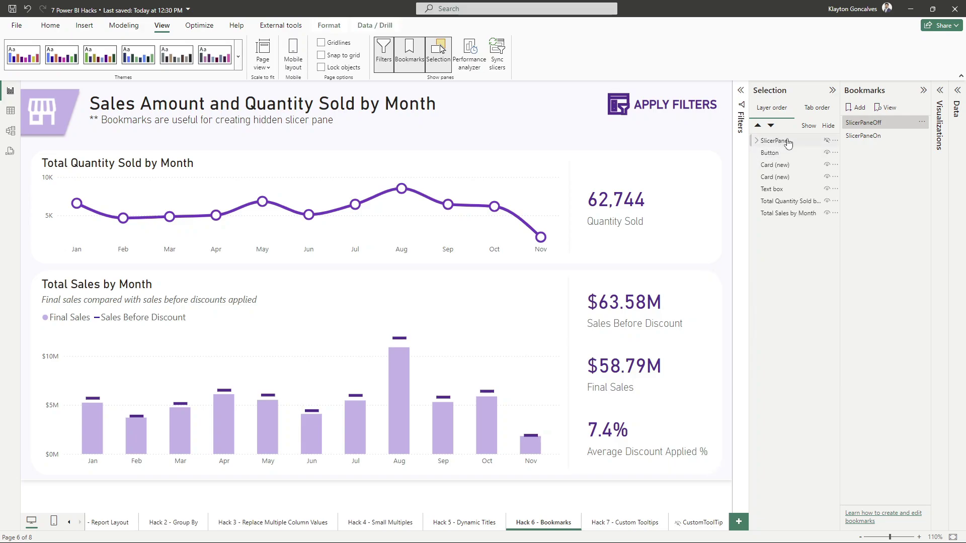
{"action": "left_click", "coordinate": [827, 141]}
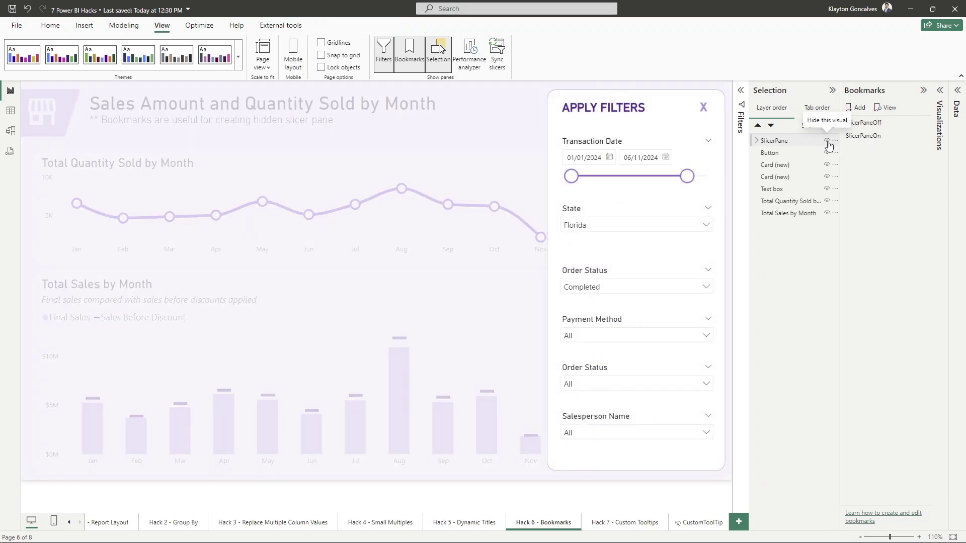
{"action": "left_click", "coordinate": [827, 140]}
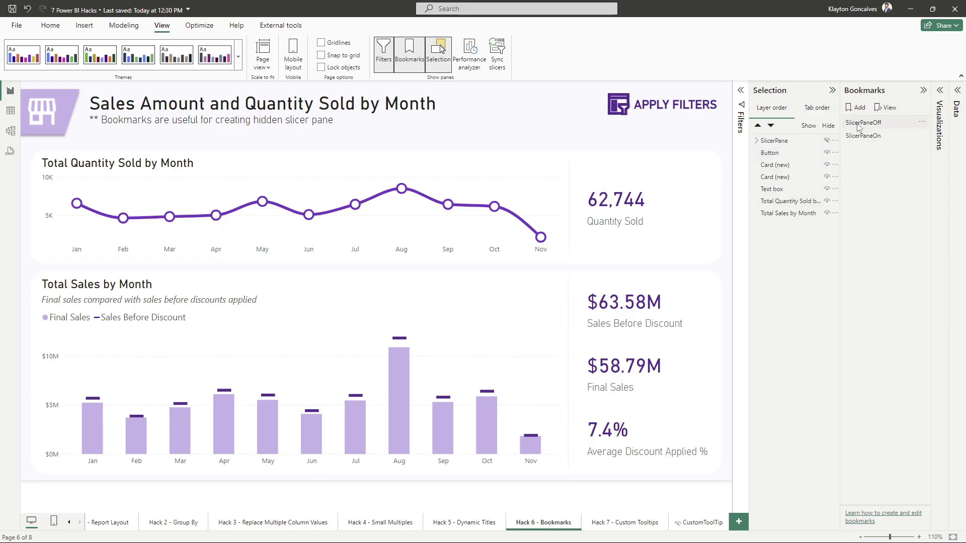
Examine the Apply Filters button's action type and assigned bookmark, and trigger the button to reveal the slicer pane
{"action": "left_click", "coordinate": [650, 106]}
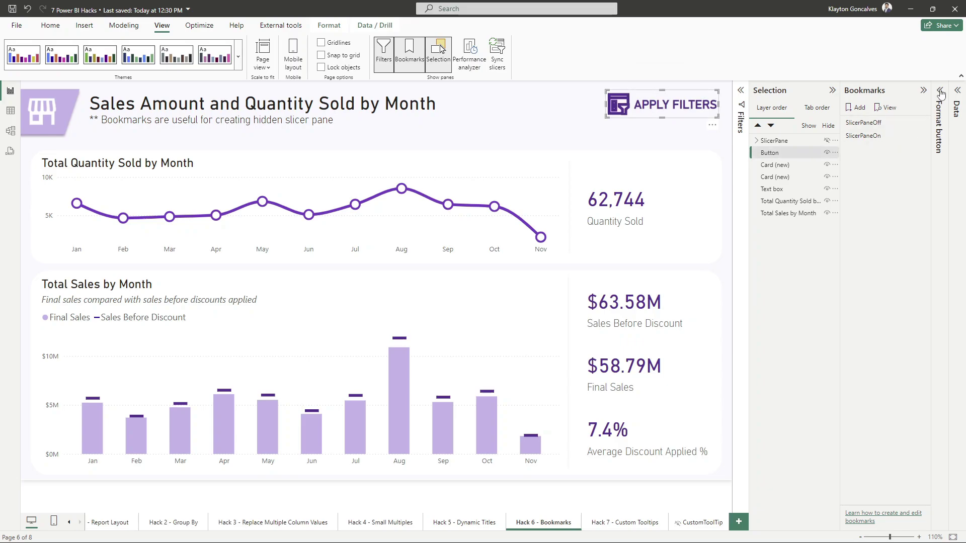
{"action": "left_click", "coordinate": [923, 90]}
{"action": "left_click", "coordinate": [906, 91]}
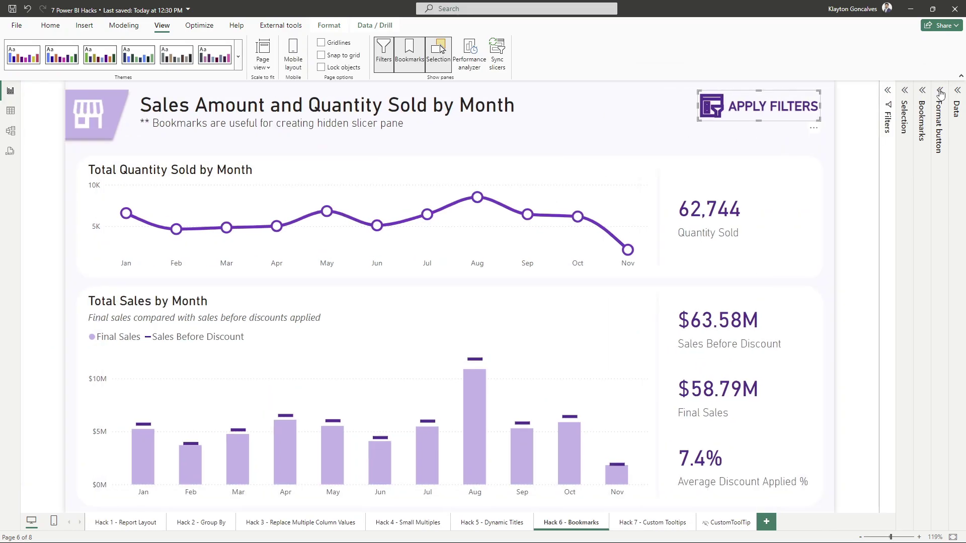
{"action": "left_click", "coordinate": [939, 90]}
{"action": "left_click", "coordinate": [879, 224]}
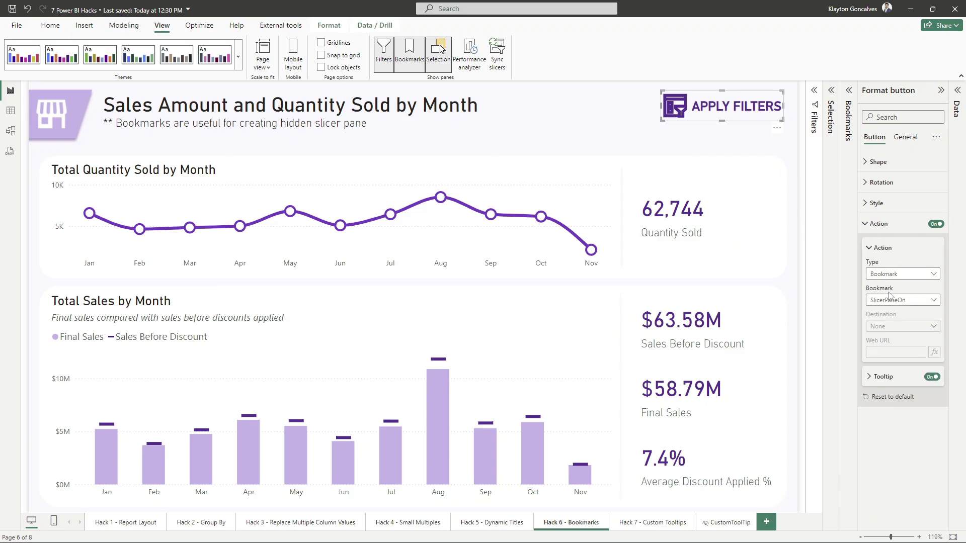
{"action": "left_click", "coordinate": [933, 275]}
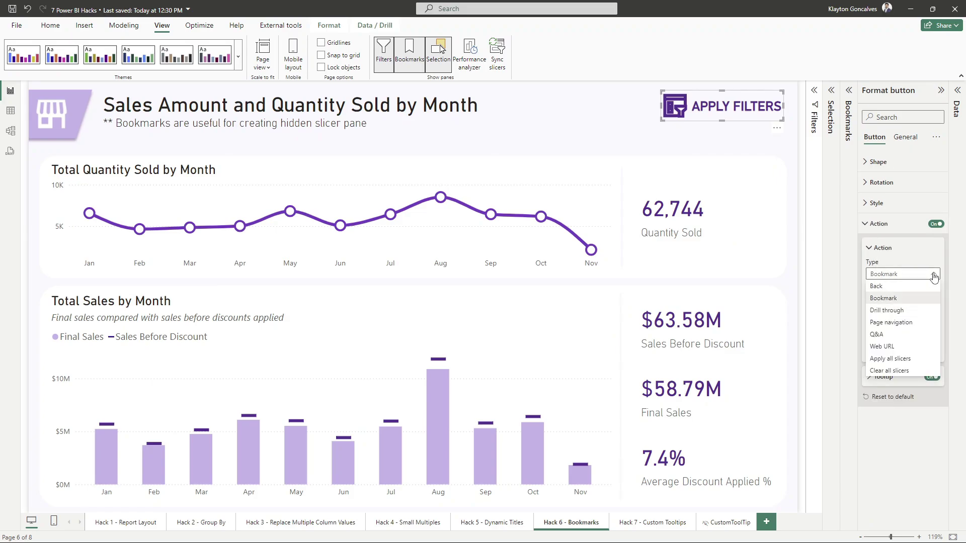
{"action": "left_click", "coordinate": [933, 275]}
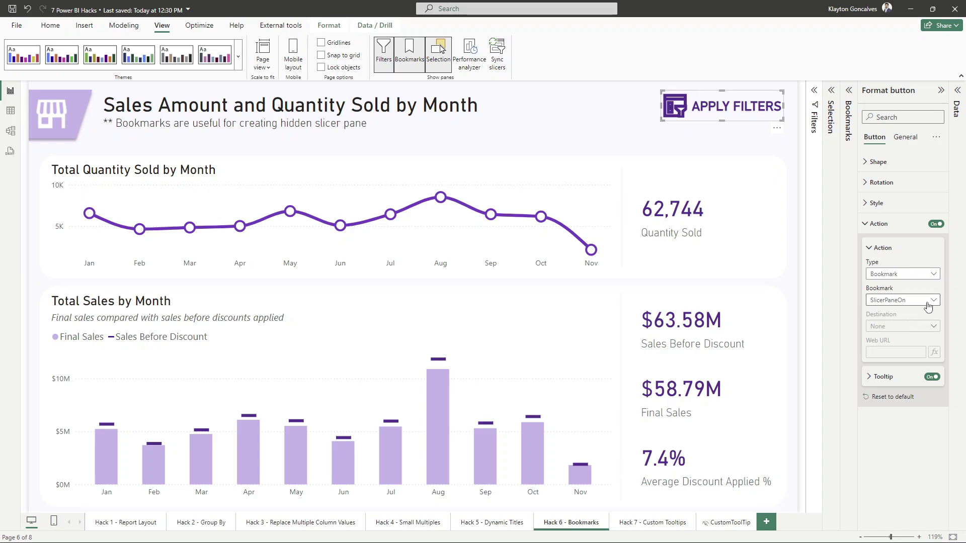
{"action": "left_click", "coordinate": [928, 300]}
{"action": "left_click", "coordinate": [928, 301]}
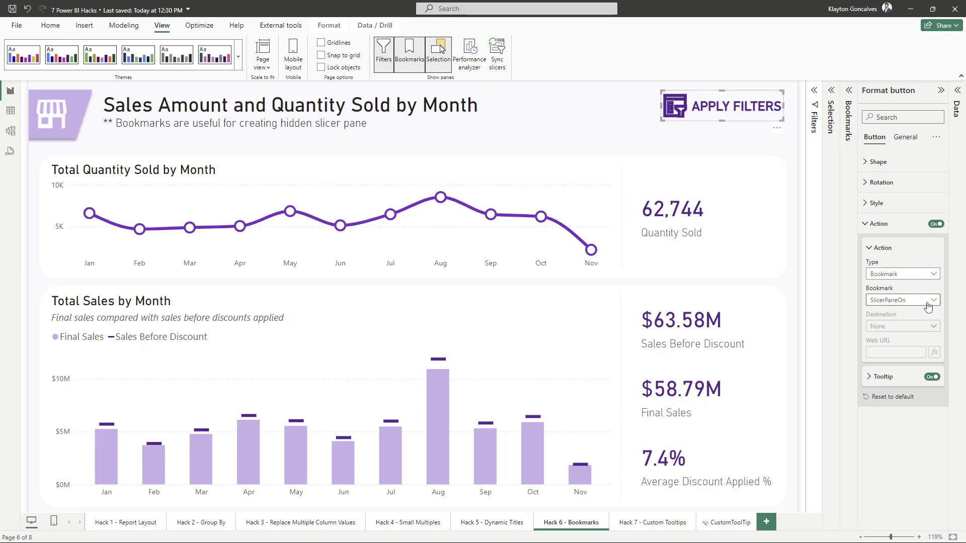
{"action": "left_click", "coordinate": [743, 117], "text": "ctrl"}
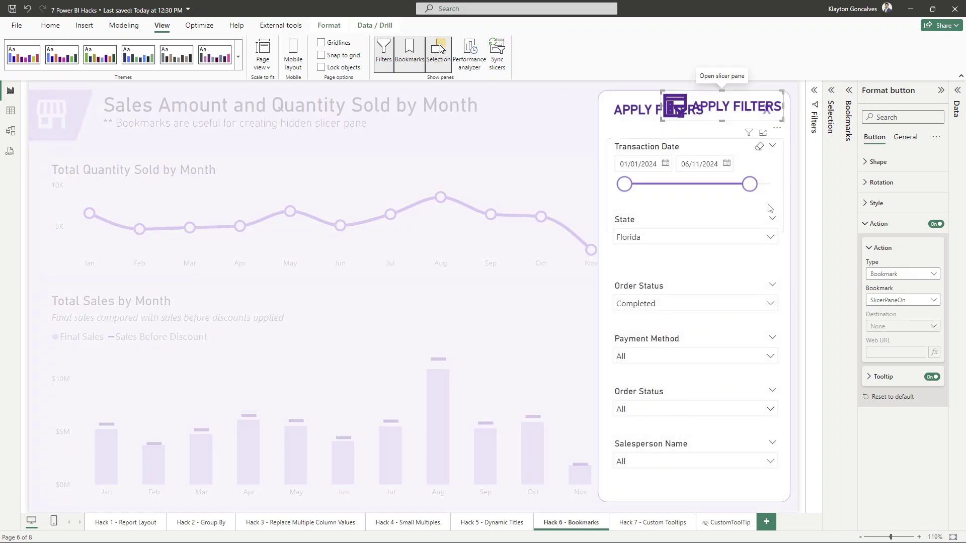
{"action": "left_click", "coordinate": [803, 183]}
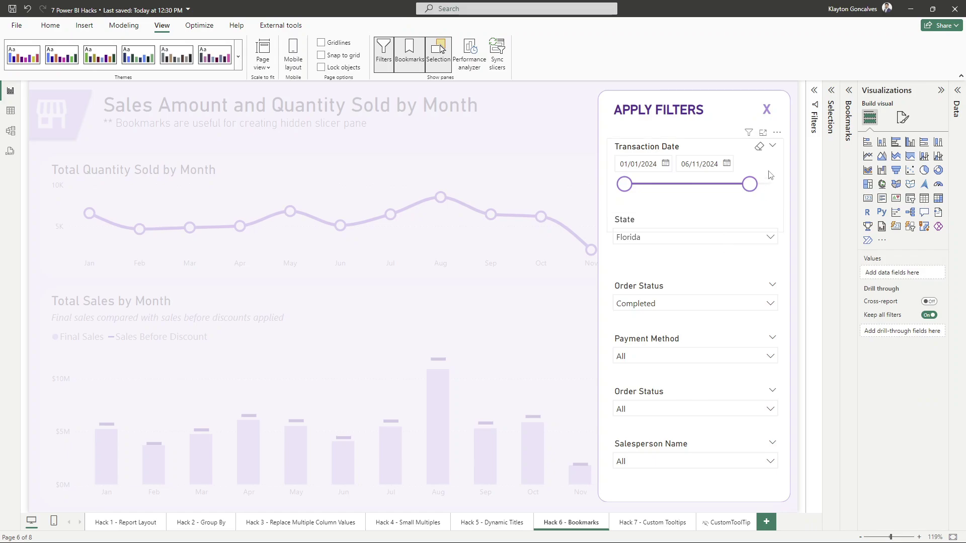
Examine the action type and assigned bookmark of the slicer pane's X button, and trigger it to hide the pane
{"action": "left_click", "coordinate": [766, 113]}
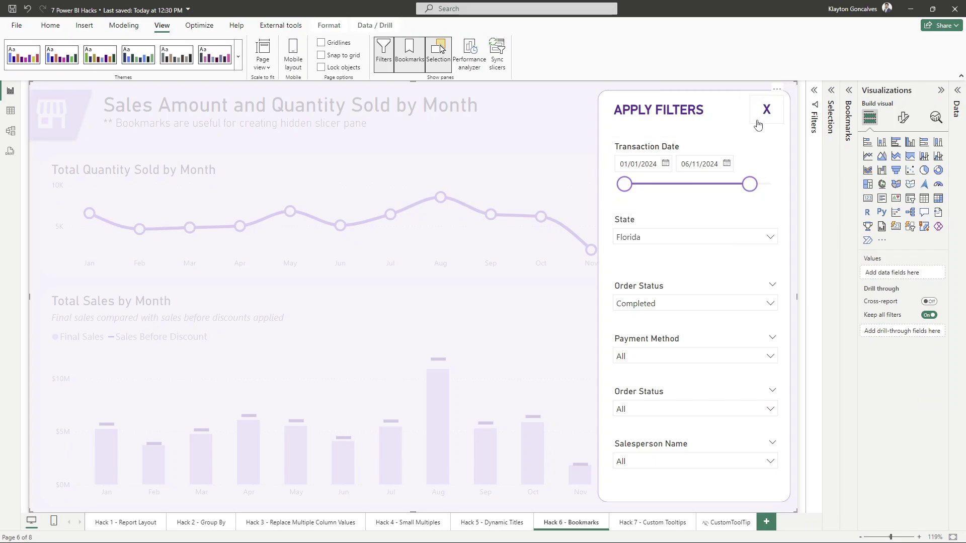
{"action": "left_click", "coordinate": [758, 122]}
{"action": "left_click", "coordinate": [875, 224]}
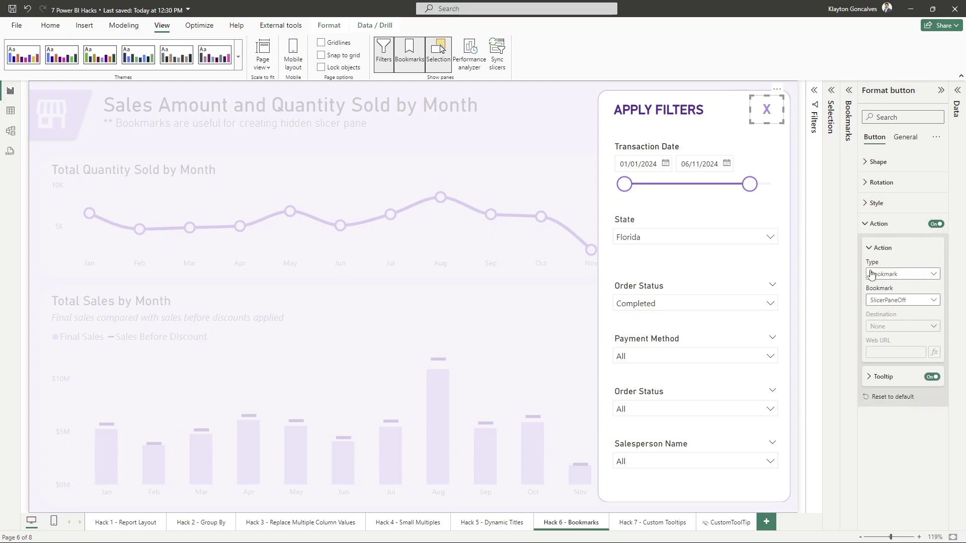
{"action": "left_click", "coordinate": [908, 276]}
{"action": "left_click", "coordinate": [908, 277]}
{"action": "left_click", "coordinate": [923, 305]}
{"action": "left_click", "coordinate": [923, 305]}
{"action": "left_click", "coordinate": [766, 109], "text": "ctrl"}
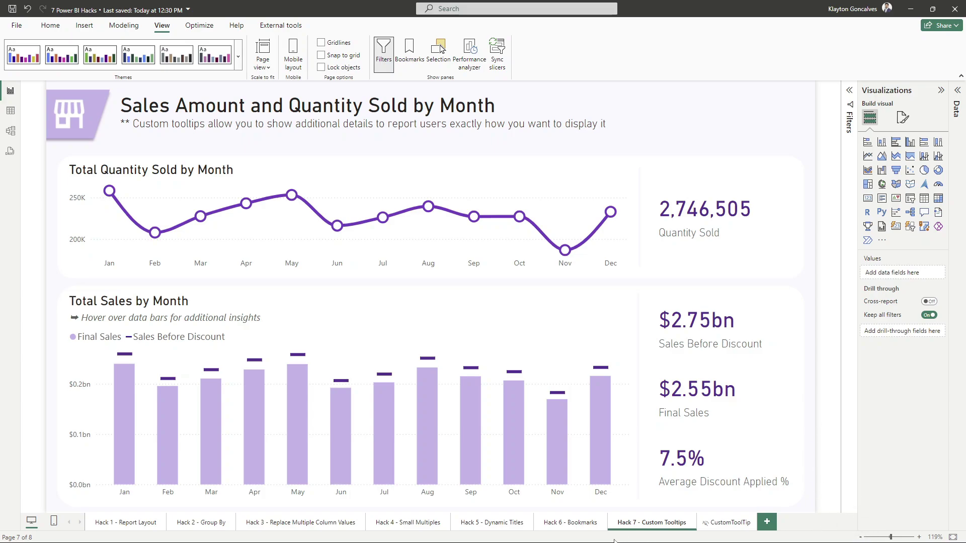
On the Hack 7 - Custom Tooltips page, examine the custom tooltips of the monthly bars in the Total Sales by Month chart
{"action": "mouse_move", "coordinate": [473, 449]}
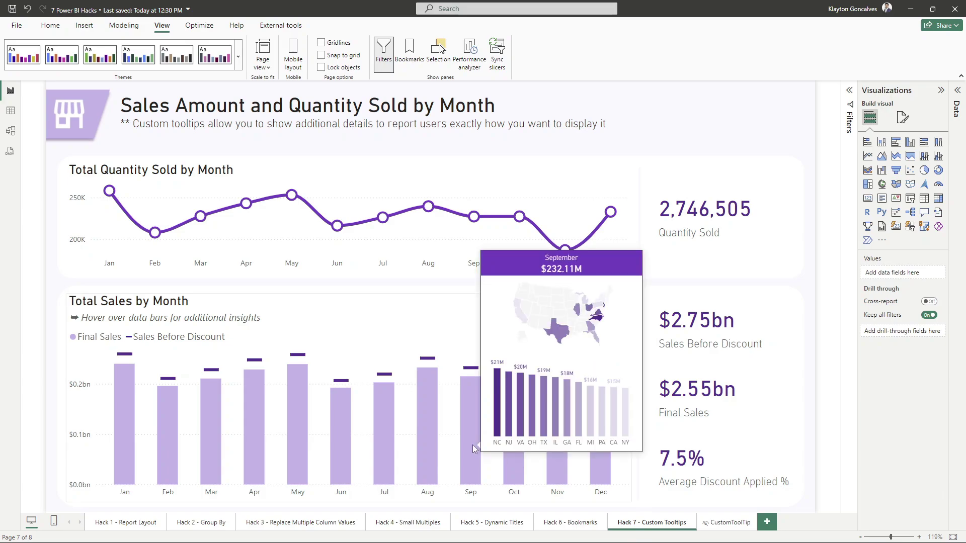
{"action": "mouse_move", "coordinate": [428, 452]}
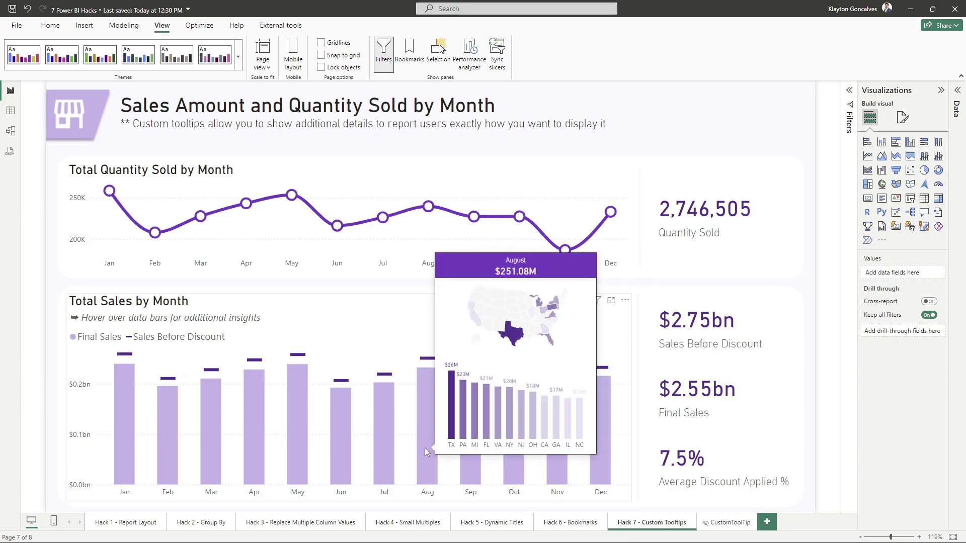
{"action": "mouse_move", "coordinate": [382, 449]}
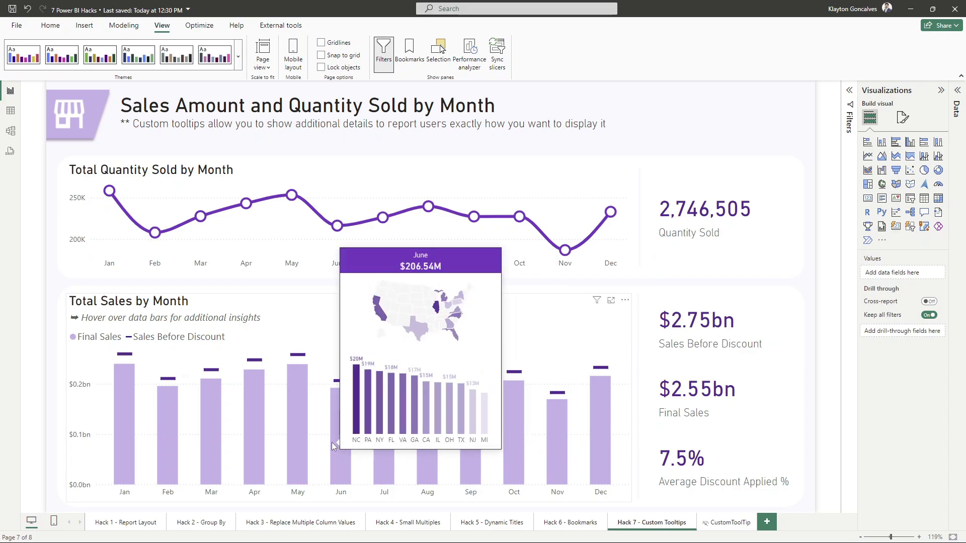
{"action": "mouse_move", "coordinate": [297, 436]}
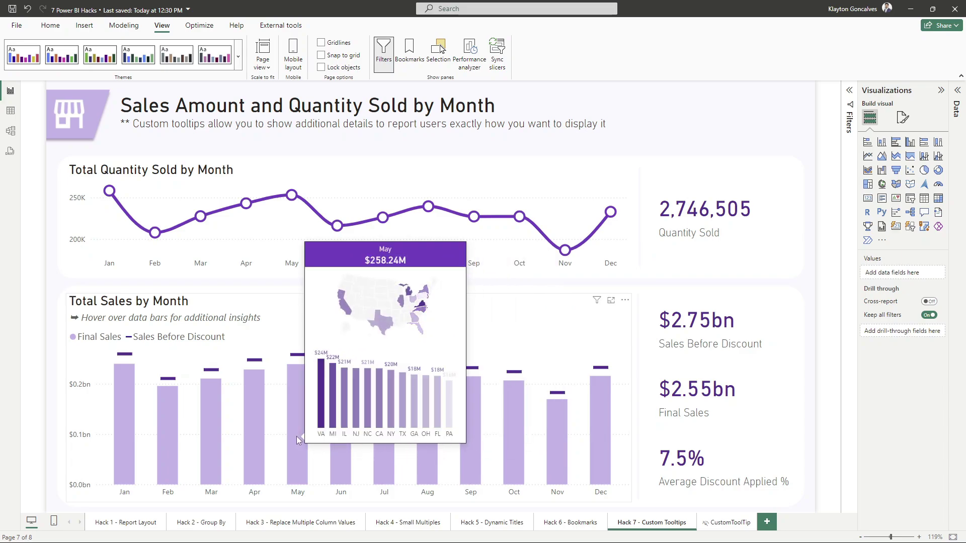
{"action": "mouse_move", "coordinate": [251, 449]}
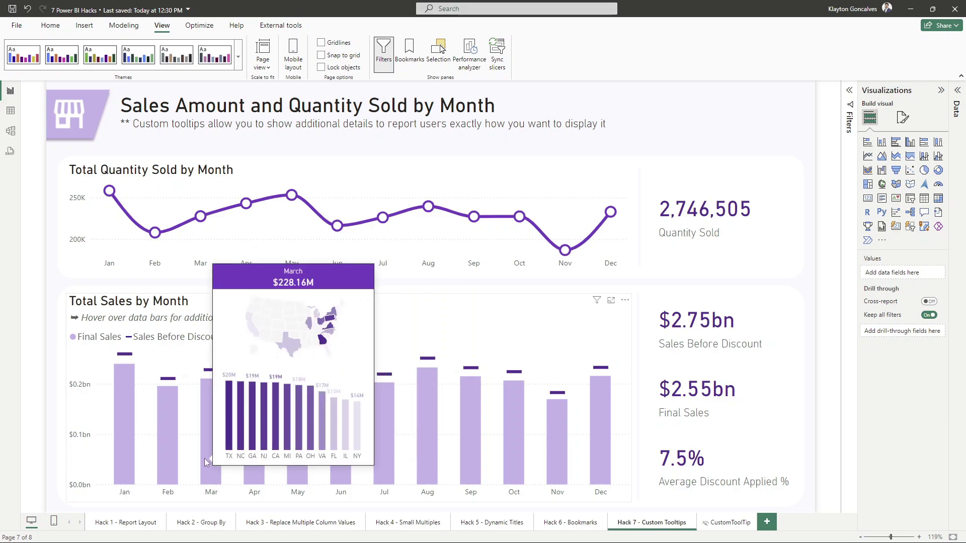
{"action": "mouse_move", "coordinate": [159, 457]}
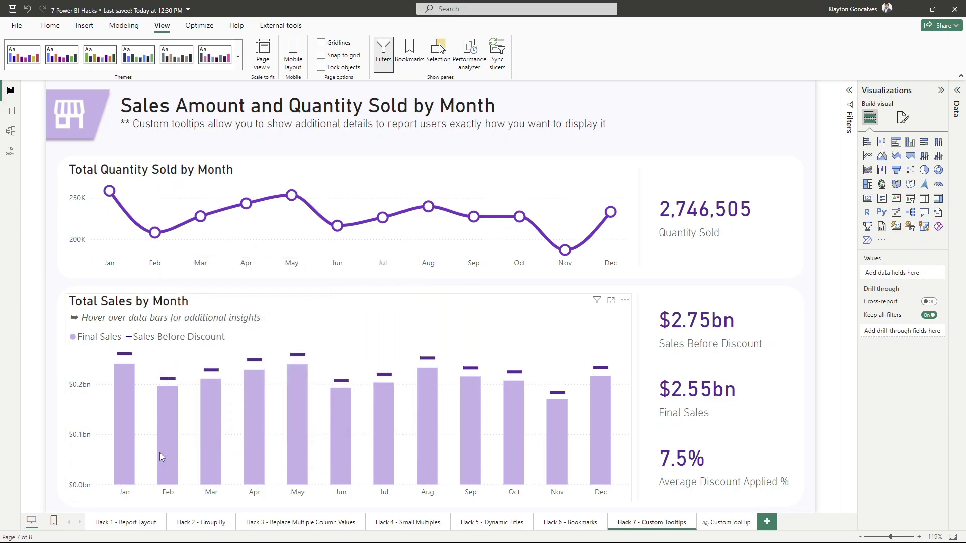
Compare the standard tooltips on the Total Quantity Sold by Month line with the custom tooltips on the sales bars
{"action": "mouse_move", "coordinate": [430, 208]}
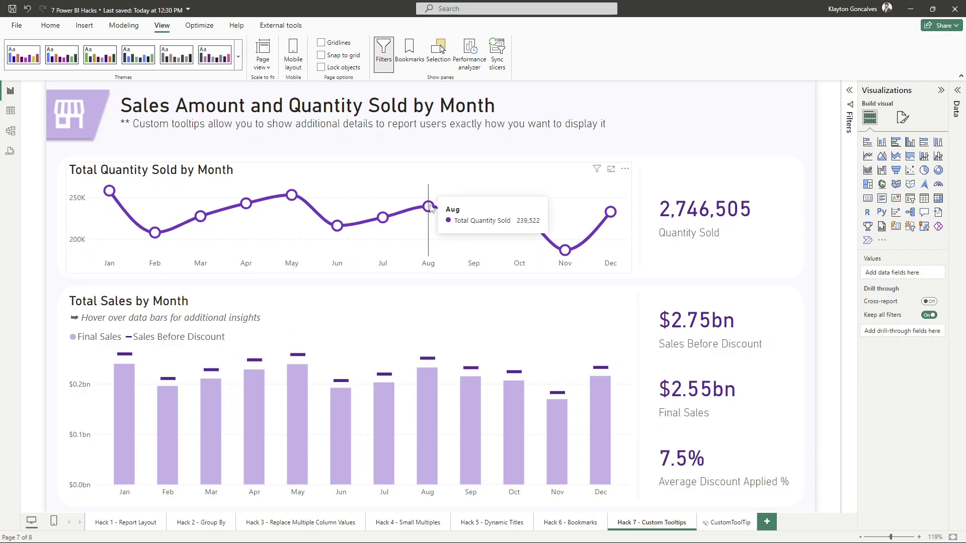
{"action": "mouse_move", "coordinate": [428, 394]}
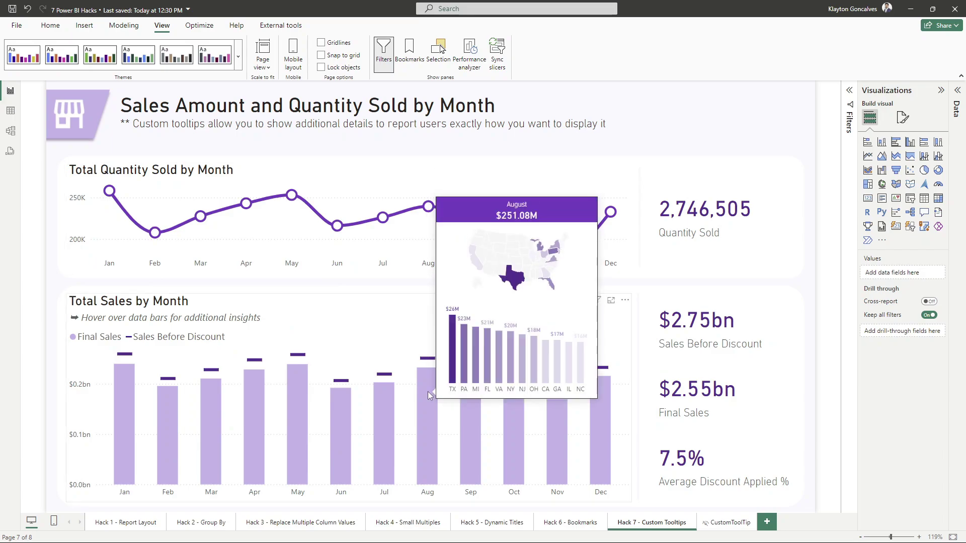
{"action": "mouse_move", "coordinate": [252, 208]}
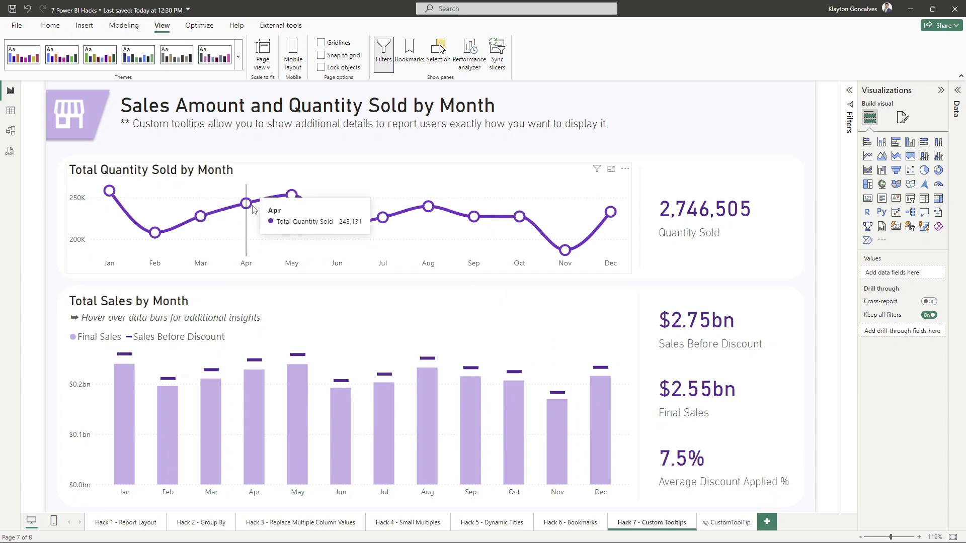
{"action": "mouse_move", "coordinate": [338, 216]}
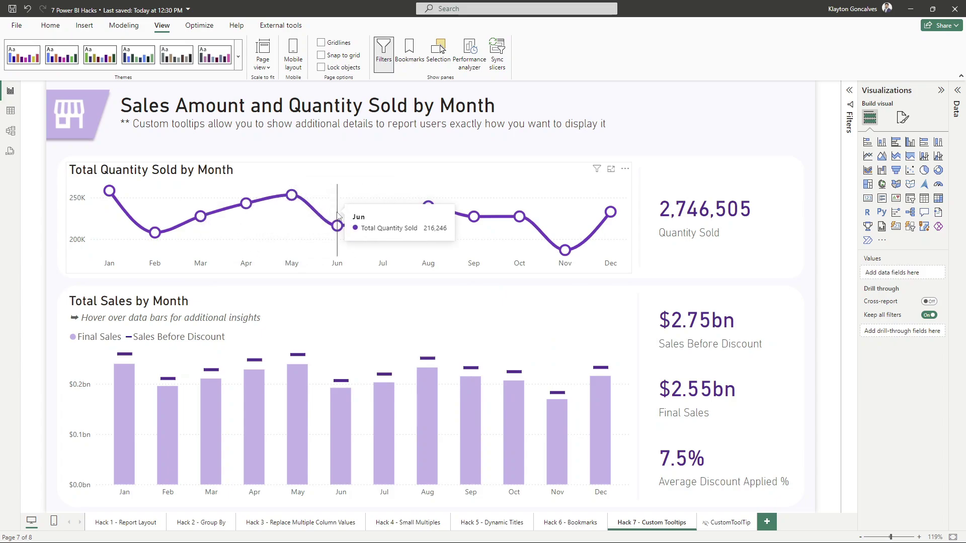
{"action": "mouse_move", "coordinate": [398, 222]}
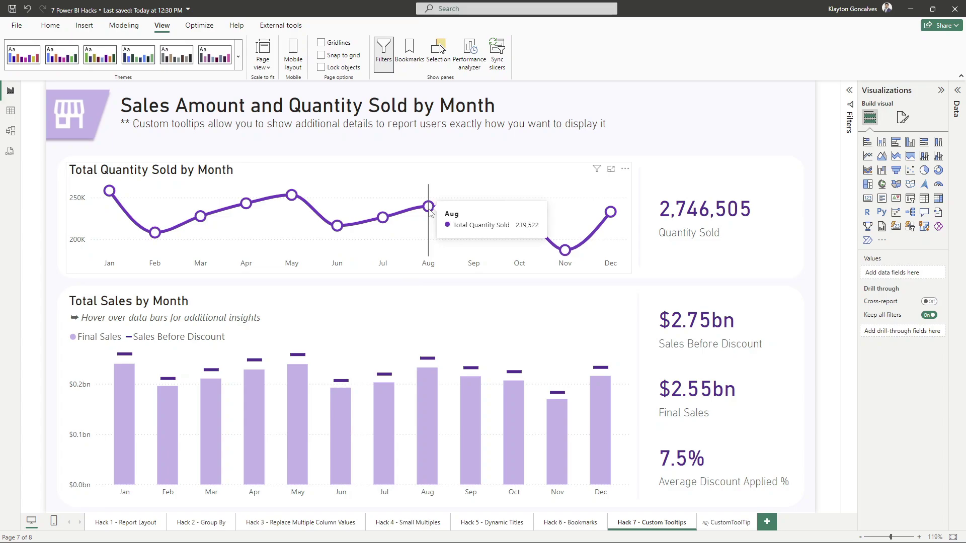
{"action": "mouse_move", "coordinate": [218, 432]}
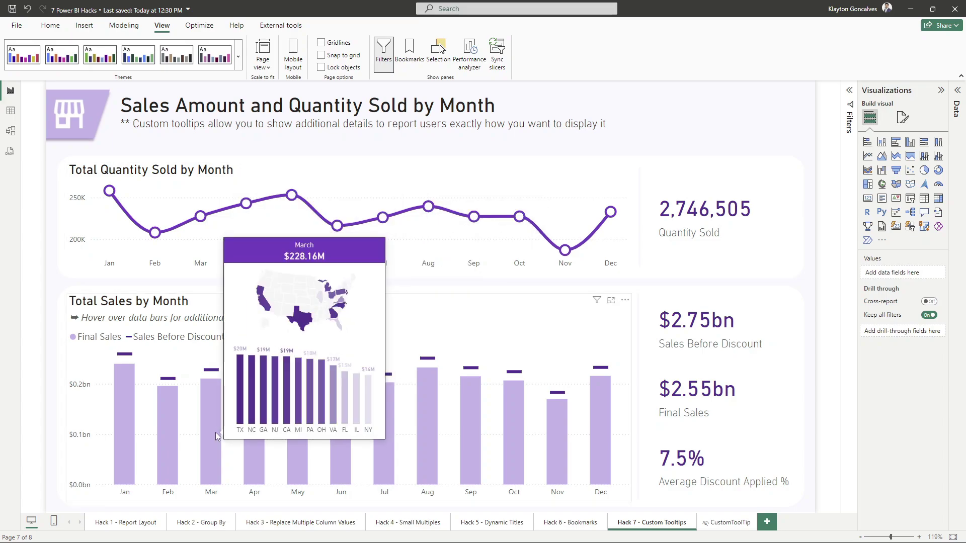
{"action": "mouse_move", "coordinate": [302, 482]}
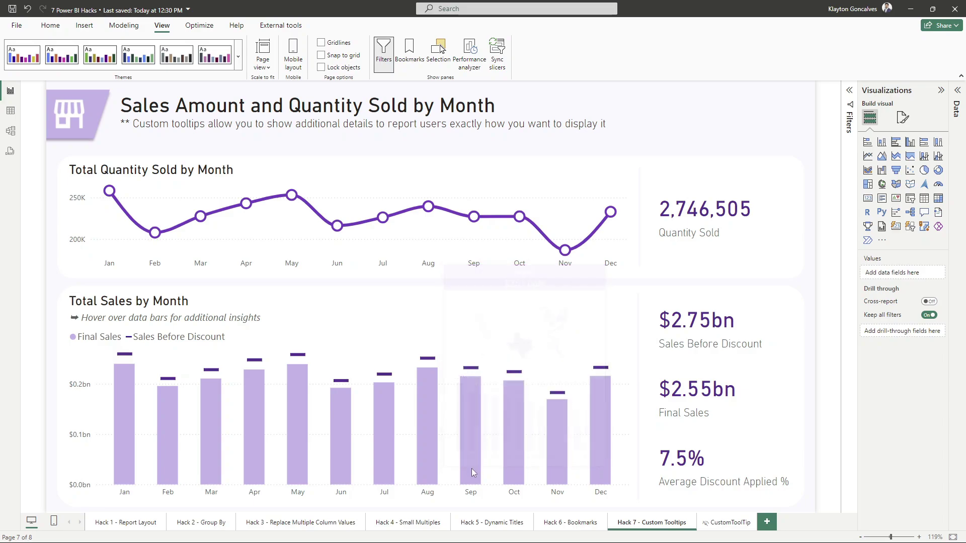
Review the map and state breakdown in the sales bars' tooltips across the months, and compare August's tooltips in both charts
{"action": "mouse_move", "coordinate": [603, 462]}
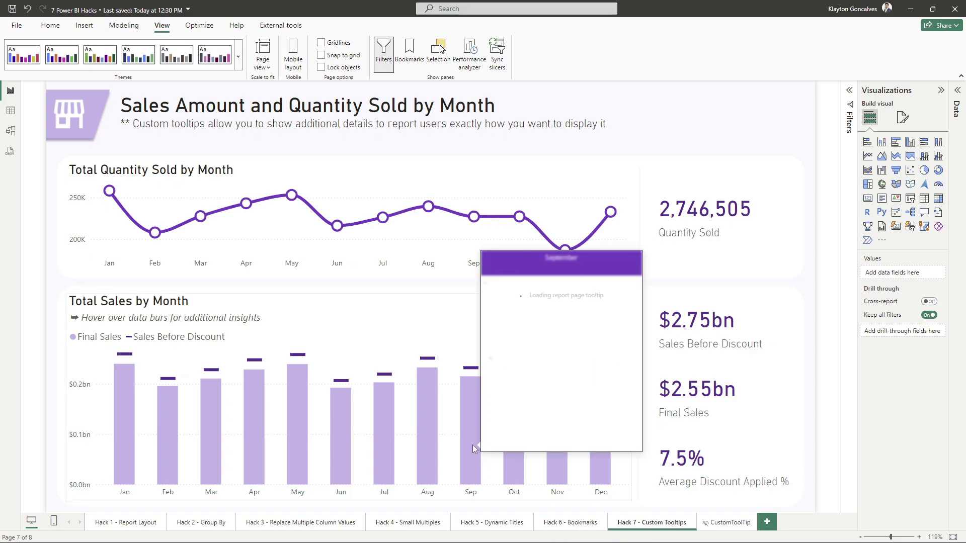
{"action": "mouse_move", "coordinate": [428, 451]}
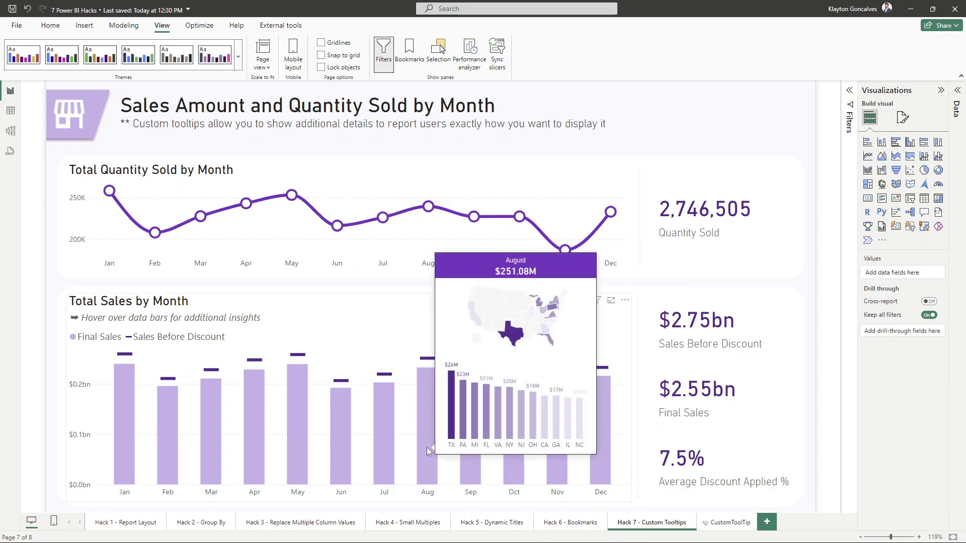
{"action": "mouse_move", "coordinate": [382, 449]}
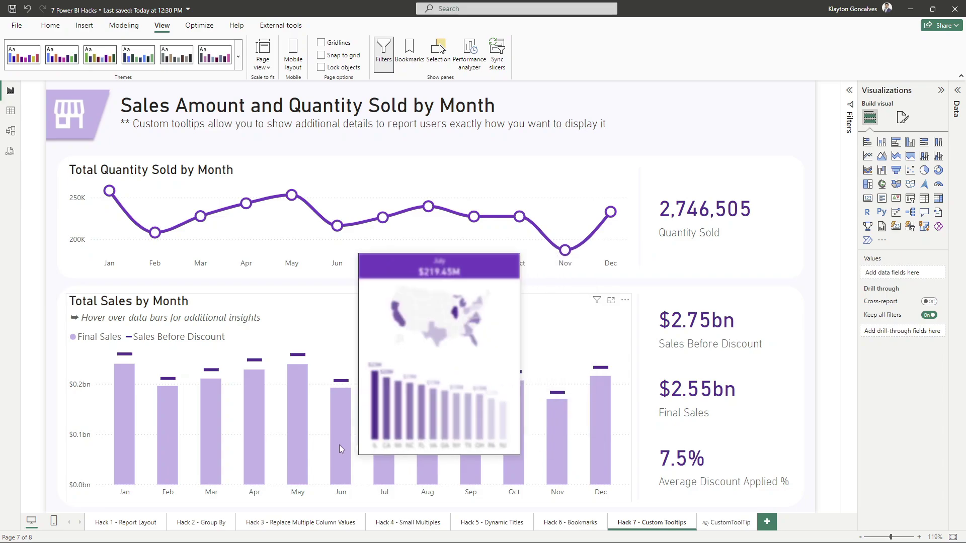
{"action": "mouse_move", "coordinate": [298, 441]}
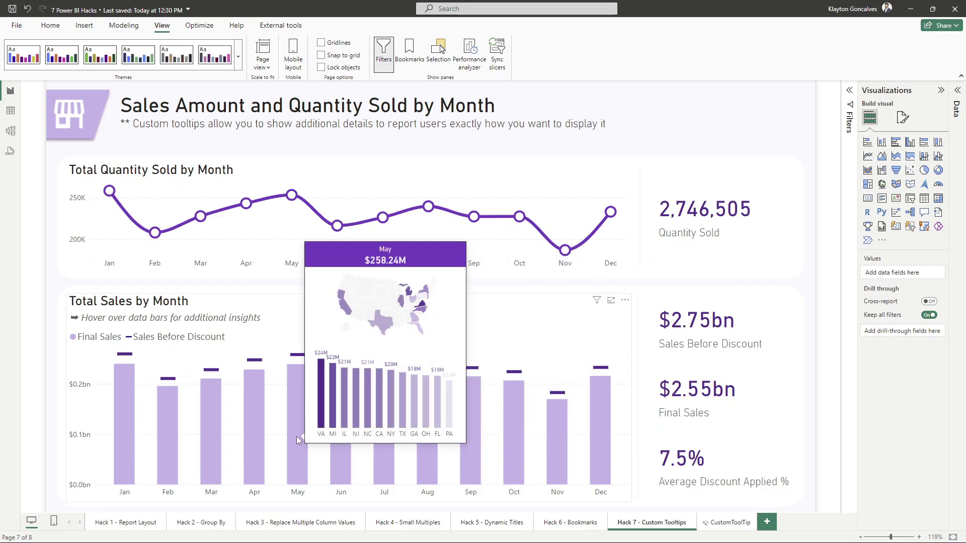
{"action": "mouse_move", "coordinate": [252, 444]}
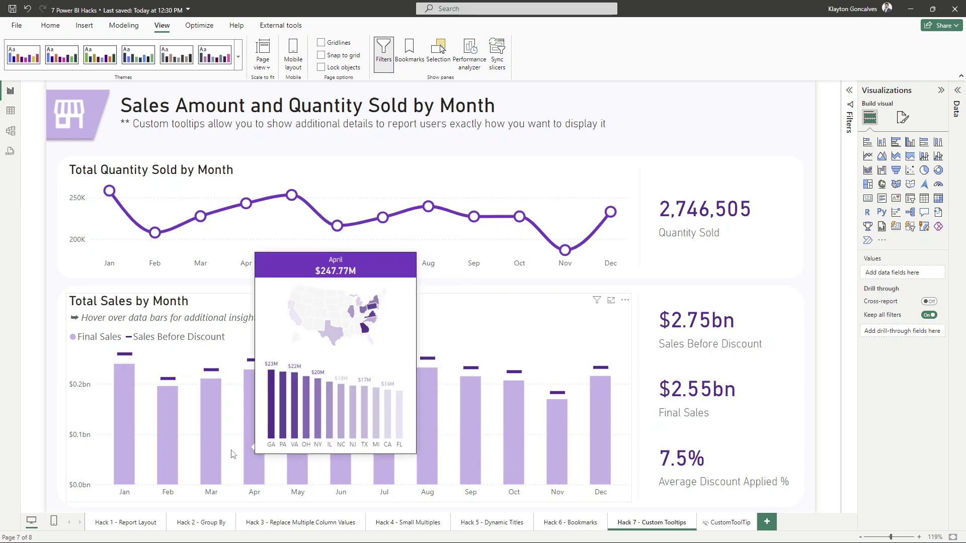
{"action": "mouse_move", "coordinate": [144, 453]}
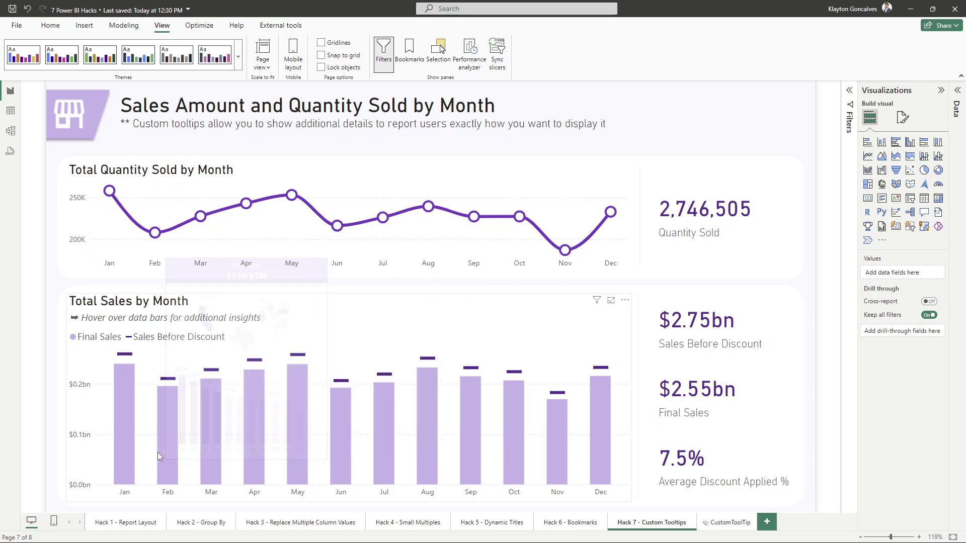
{"action": "mouse_move", "coordinate": [430, 208]}
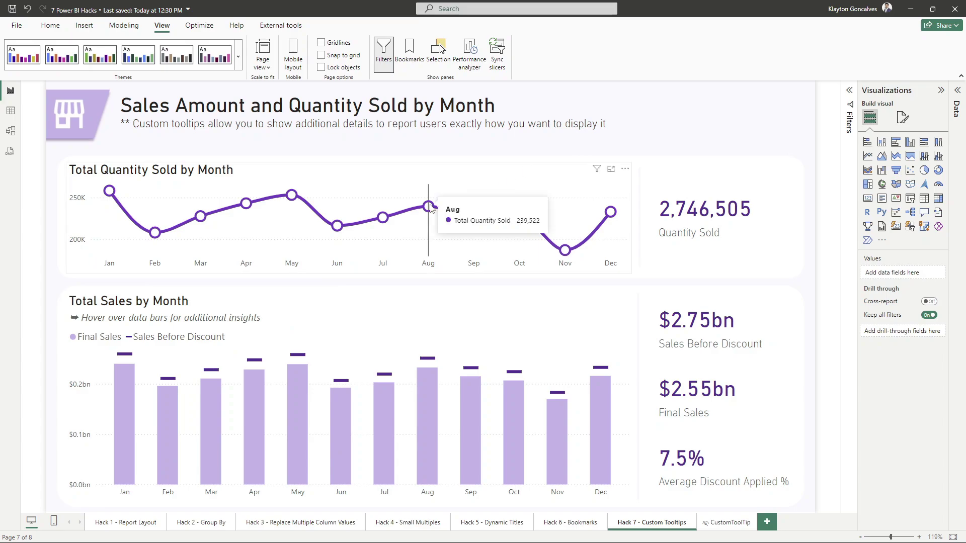
{"action": "mouse_move", "coordinate": [429, 395]}
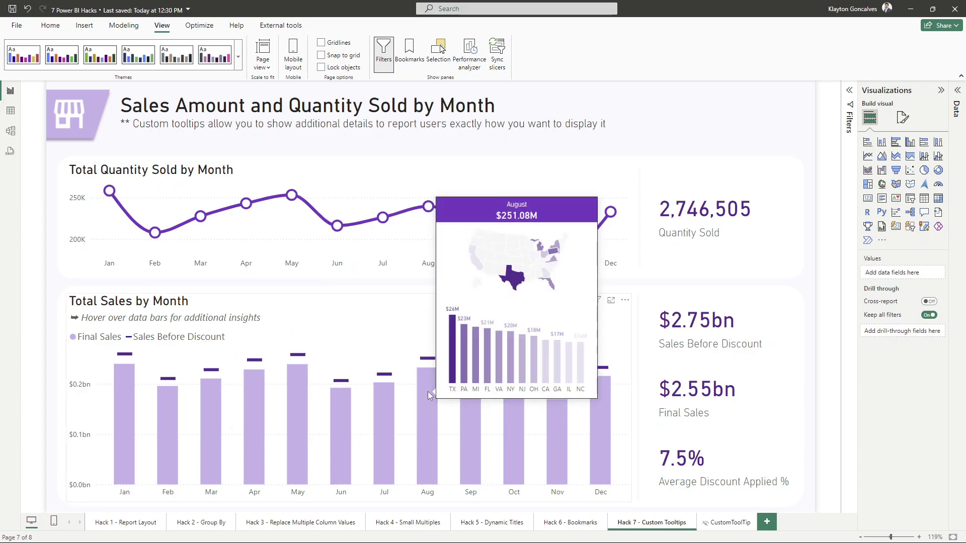
Compare the May tooltip on the Total Quantity Sold line with the custom tooltip of August's bar in Total Sales by Month
{"action": "mouse_move", "coordinate": [267, 203]}
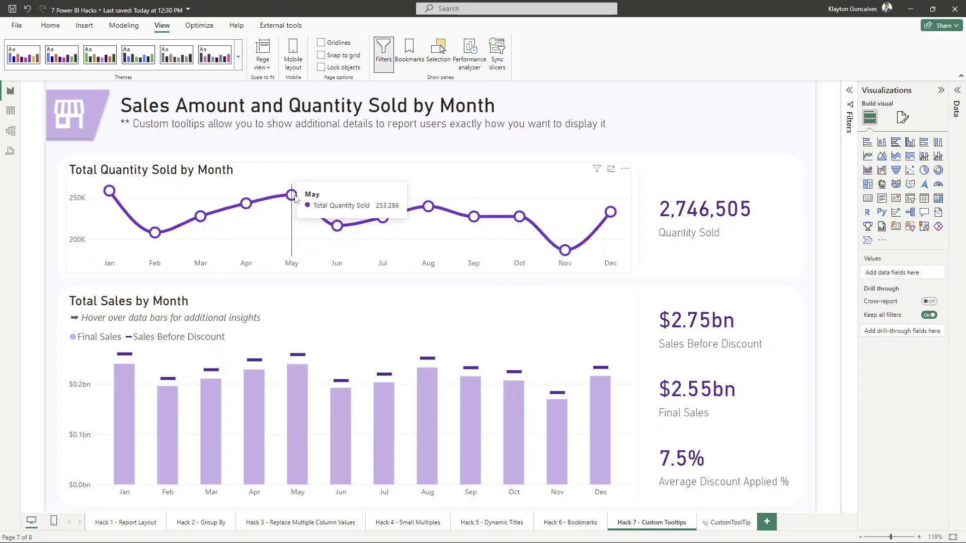
{"action": "mouse_move", "coordinate": [399, 221]}
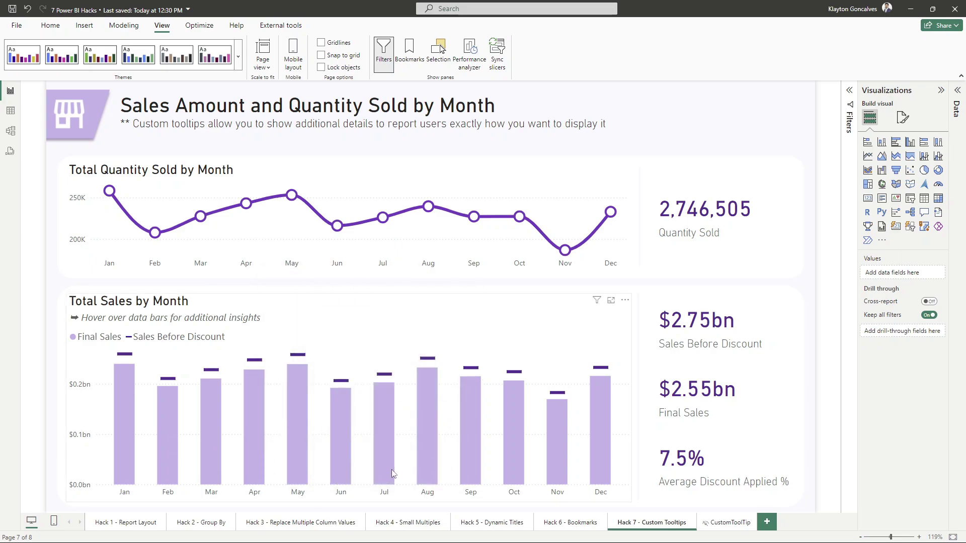
{"action": "mouse_move", "coordinate": [427, 468]}
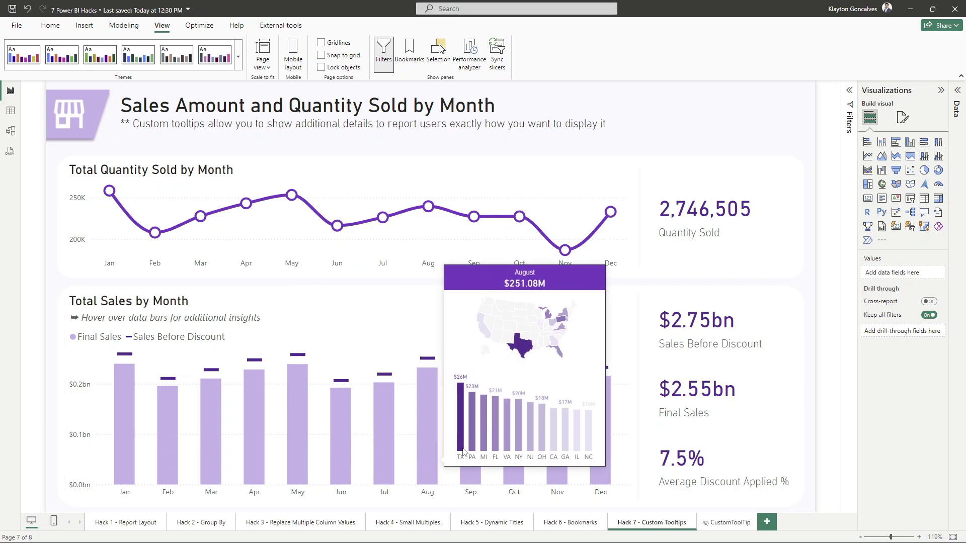
{"action": "mouse_move", "coordinate": [473, 472]}
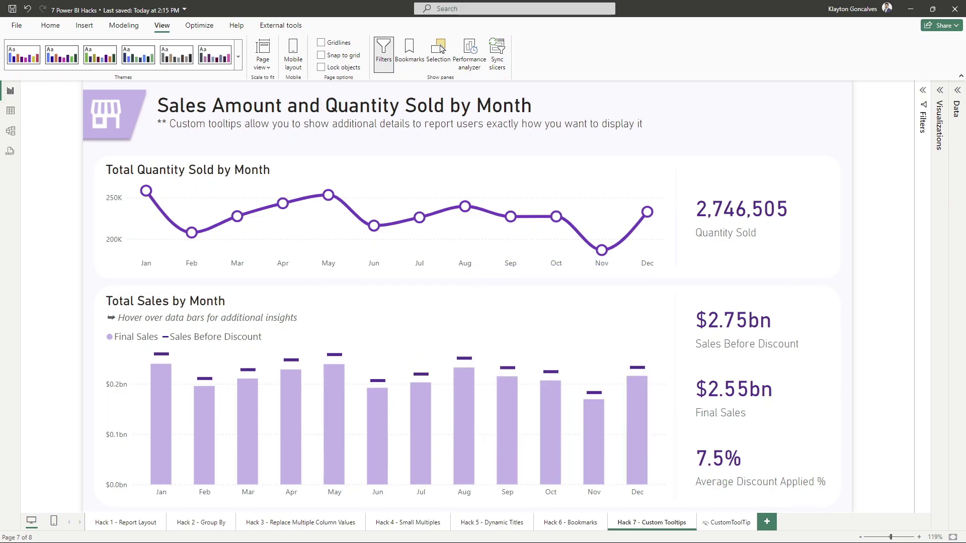
Add a new report page and allow its use as a tooltip in the page information
{"action": "left_click", "coordinate": [766, 522]}
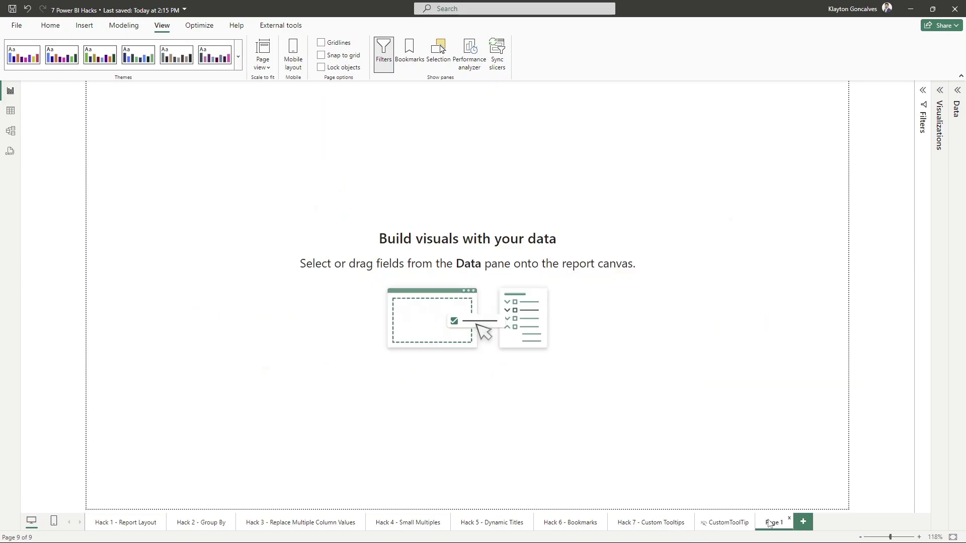
{"action": "left_click", "coordinate": [939, 91]}
{"action": "left_click", "coordinate": [901, 118]}
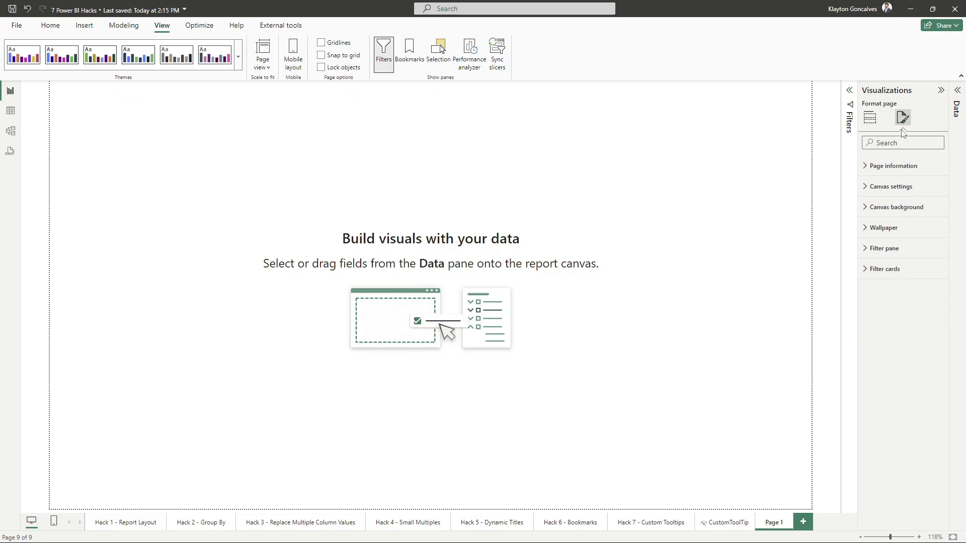
{"action": "left_click", "coordinate": [880, 168]}
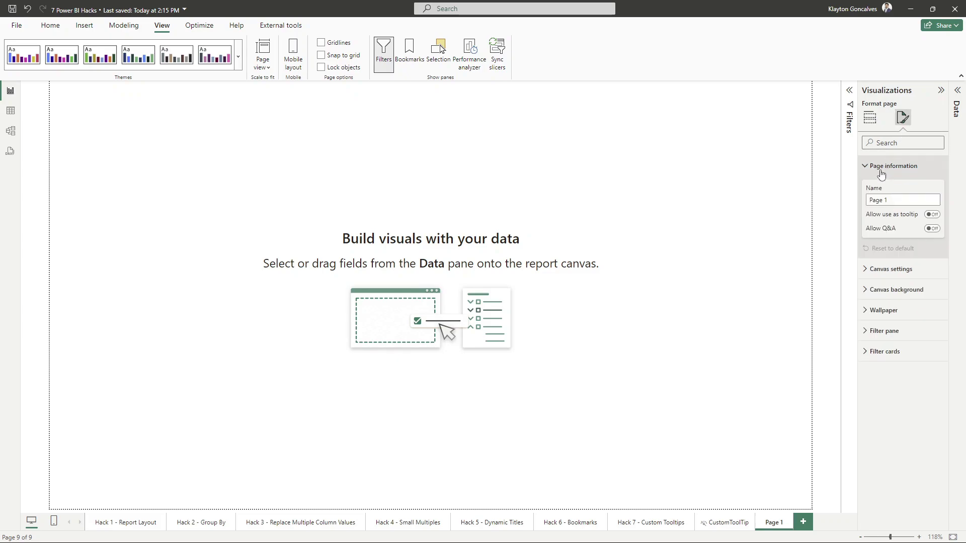
{"action": "left_click", "coordinate": [932, 214]}
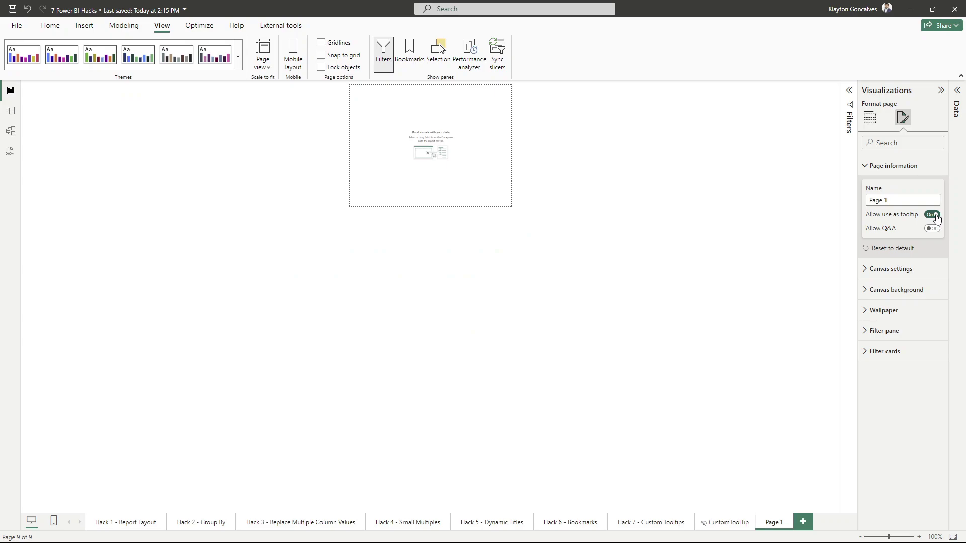
Set the new tooltip page's canvas type to Custom with a height of 500 px
{"action": "left_click", "coordinate": [888, 167]}
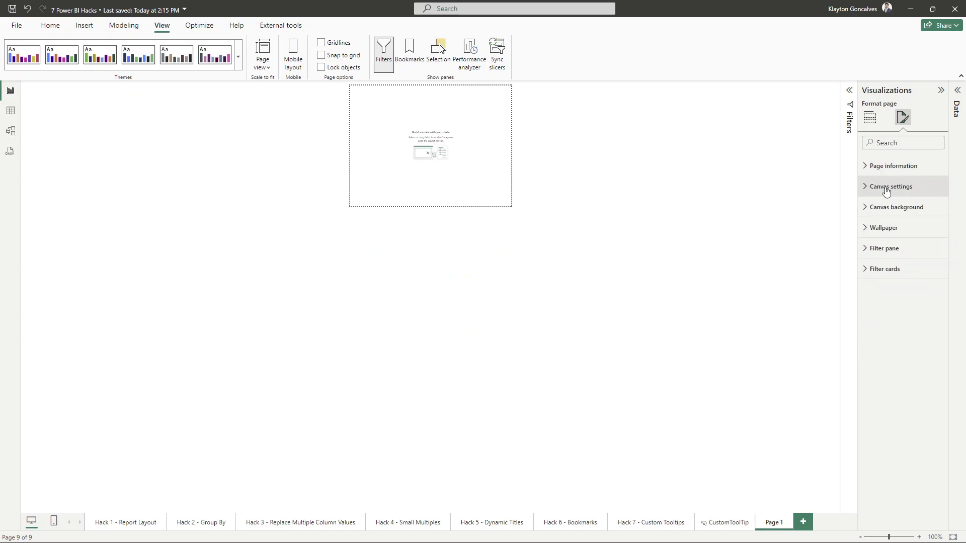
{"action": "left_click", "coordinate": [886, 191]}
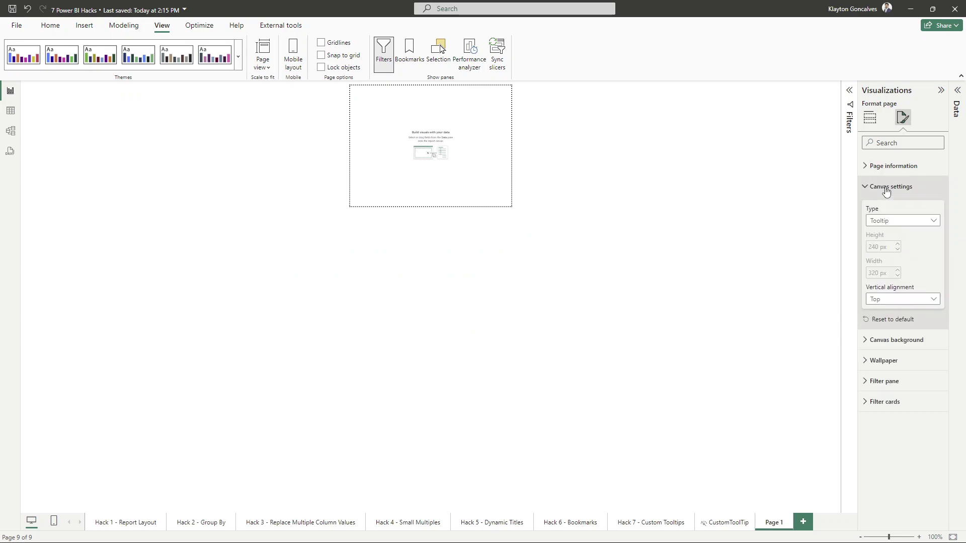
{"action": "left_click", "coordinate": [918, 227]}
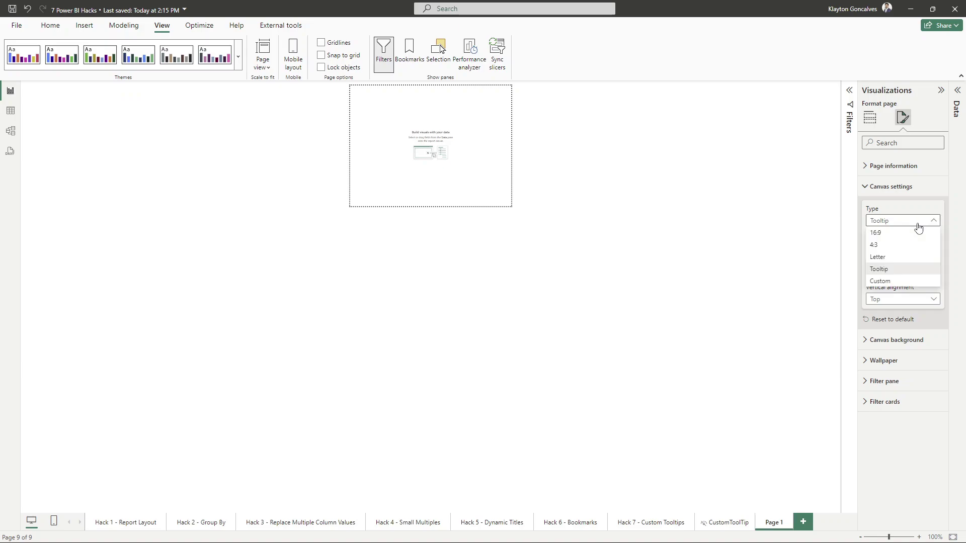
{"action": "left_click", "coordinate": [896, 283]}
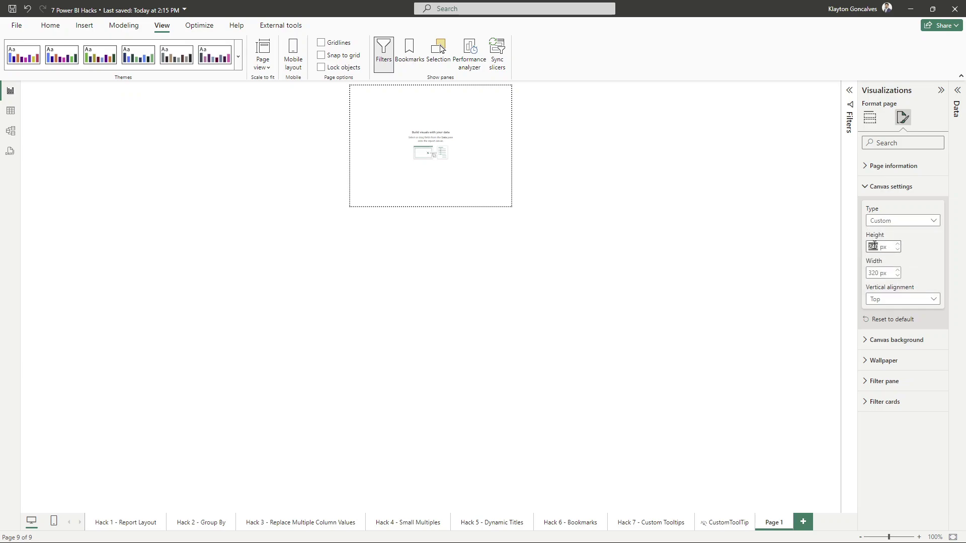
{"action": "type", "text": "500"}
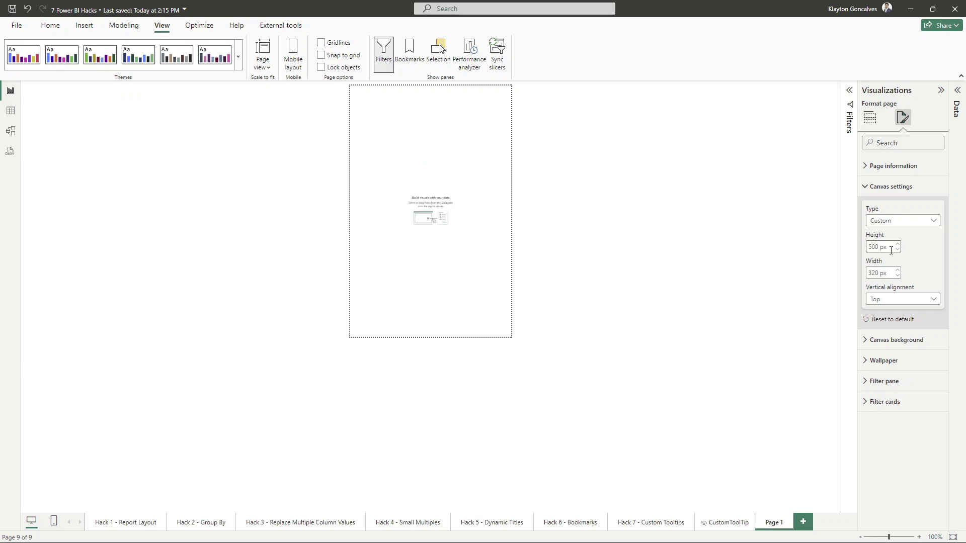
{"action": "left_click", "coordinate": [437, 128]}
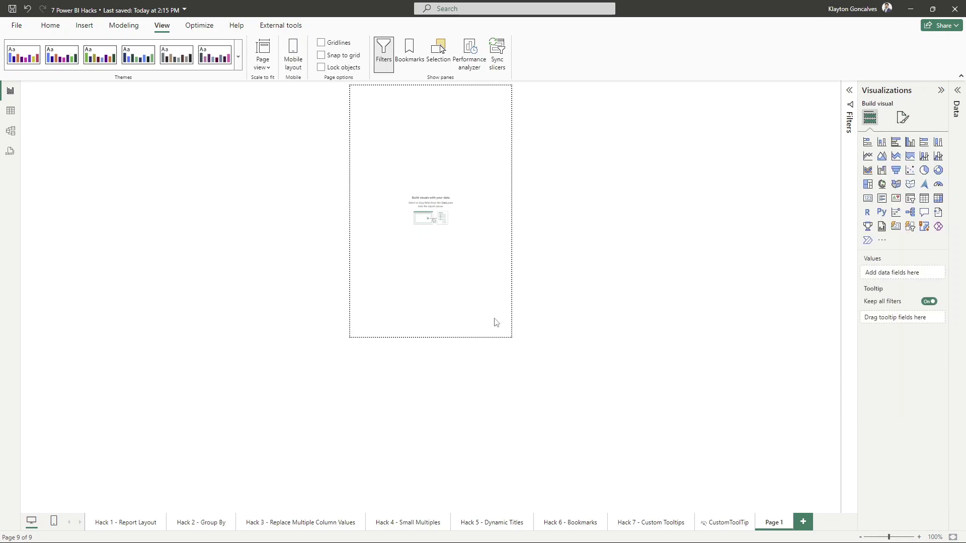
Examine the layout of the CustomToolTip page and how it displays over the monthly sales bars on the Hack 7 - Custom Tooltips page
{"action": "left_click", "coordinate": [728, 522]}
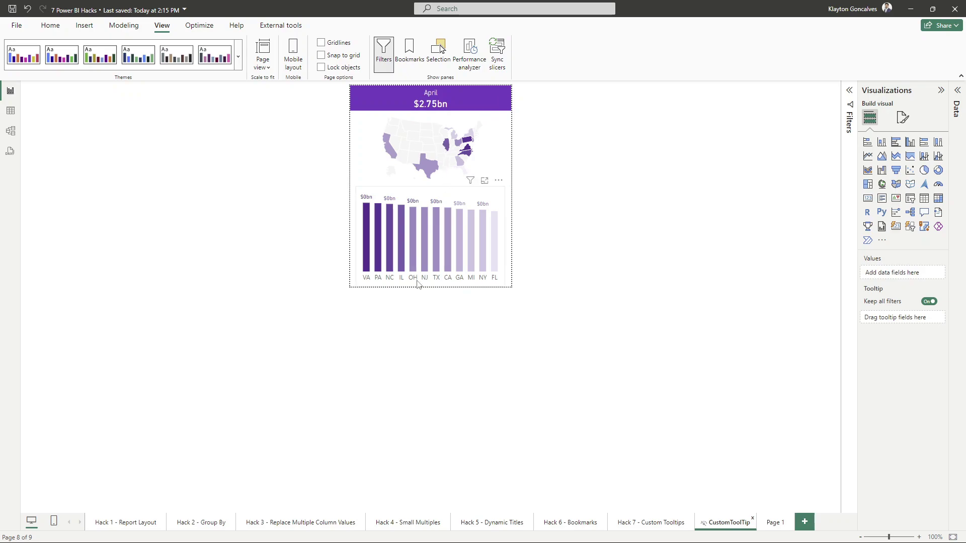
{"action": "left_click", "coordinate": [652, 526]}
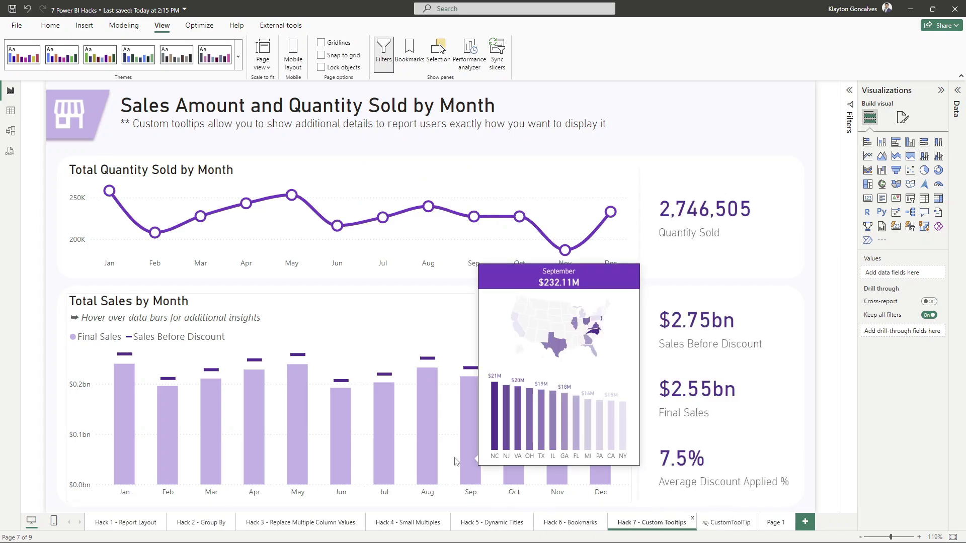
{"action": "mouse_move", "coordinate": [416, 436]}
{"action": "mouse_move", "coordinate": [386, 428]}
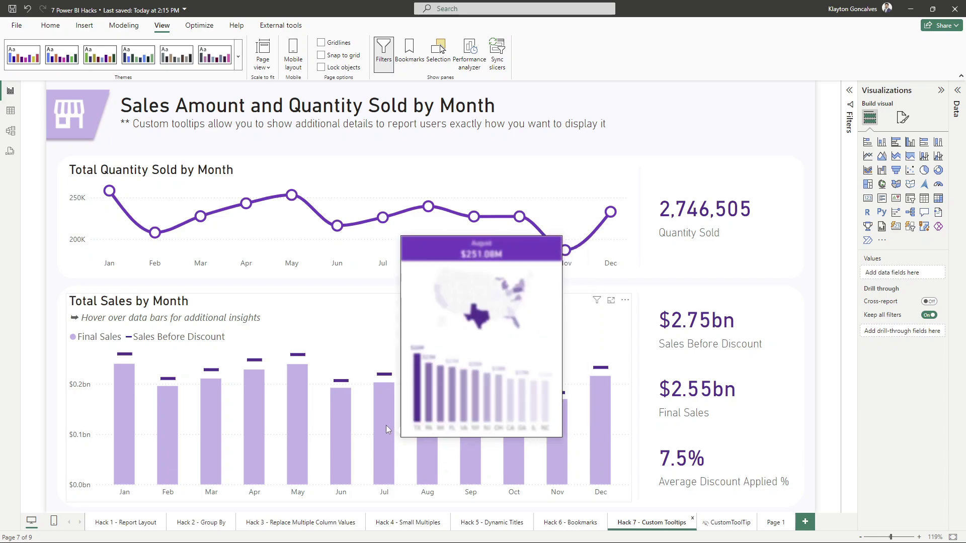
{"action": "mouse_move", "coordinate": [342, 442]}
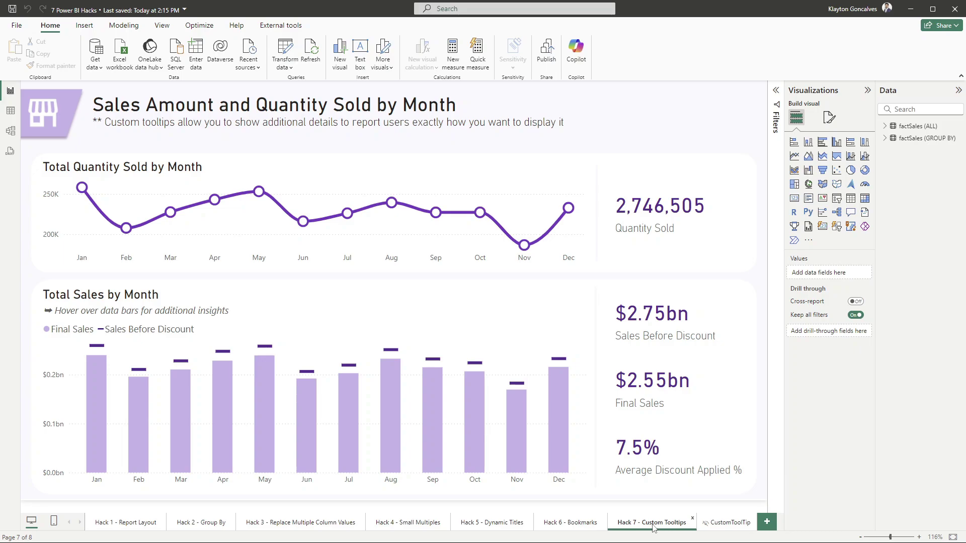
Set the Total Sales by Month chart's tooltips to the Report page type, using the CustomToolTip page
{"action": "left_click", "coordinate": [501, 300]}
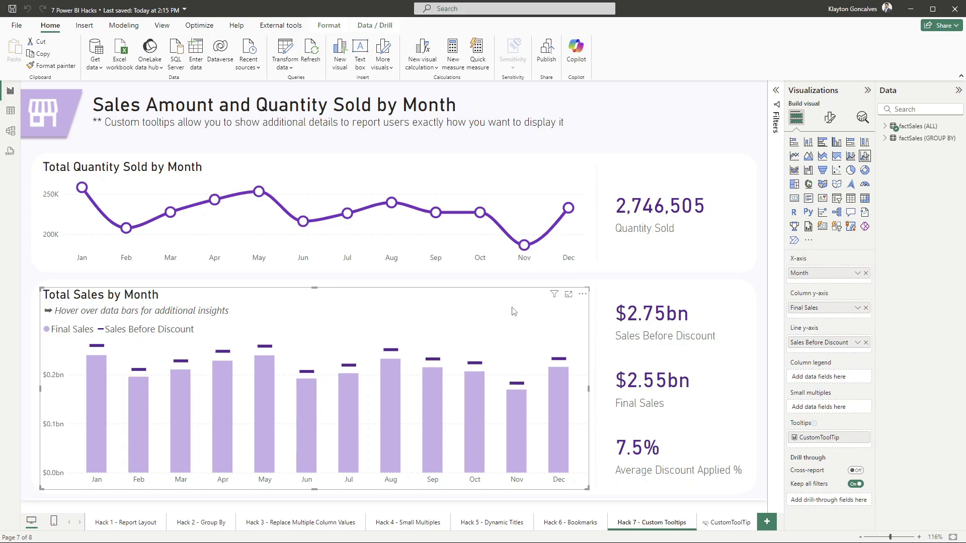
{"action": "left_click", "coordinate": [829, 125]}
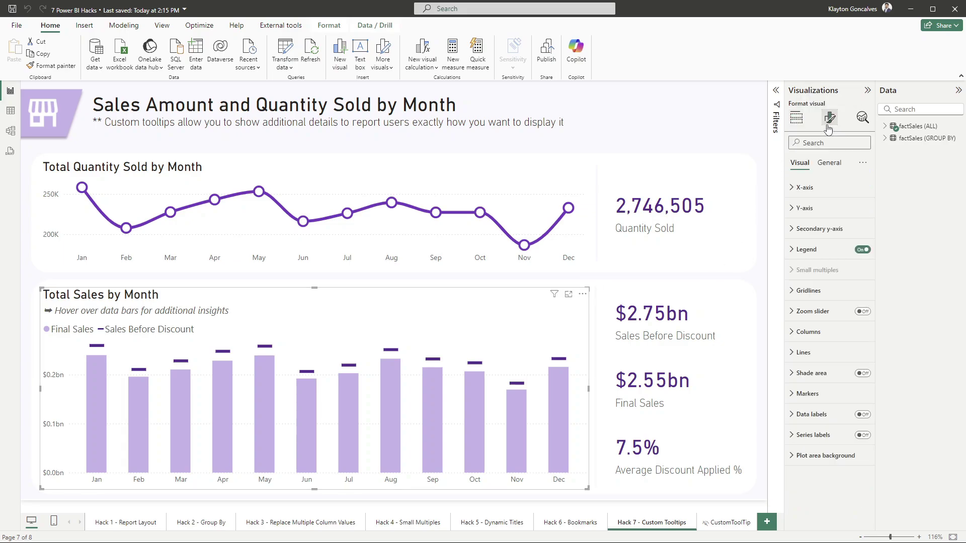
{"action": "left_click", "coordinate": [832, 164]}
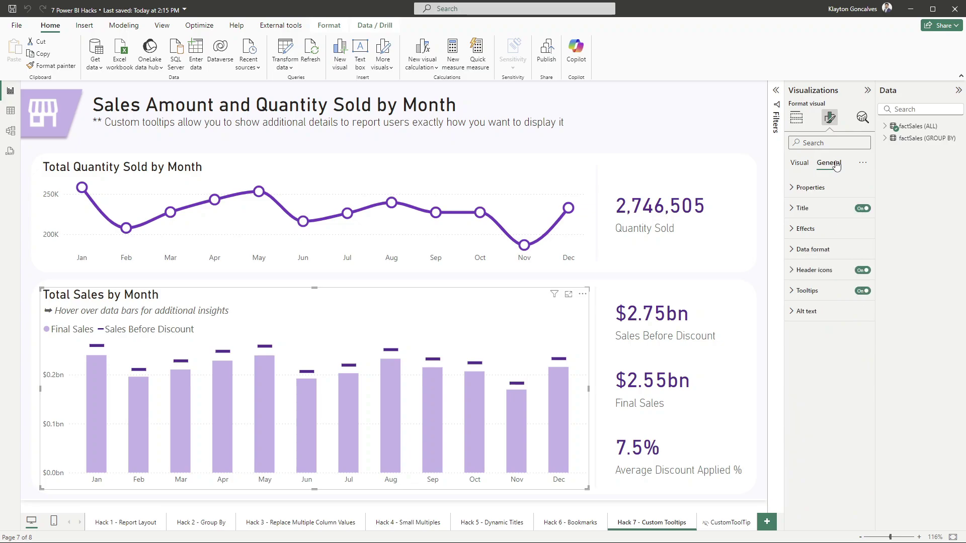
{"action": "left_click", "coordinate": [819, 291]}
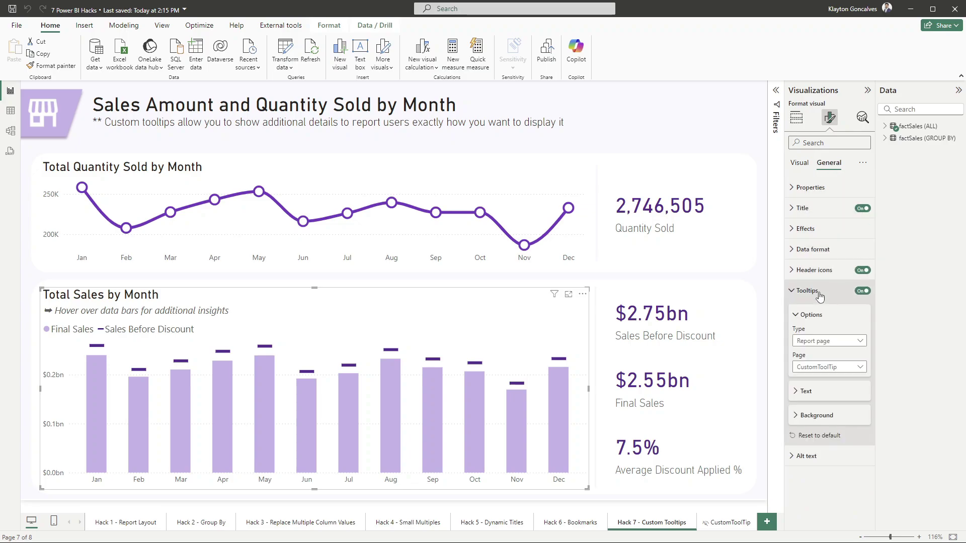
{"action": "left_click", "coordinate": [836, 342]}
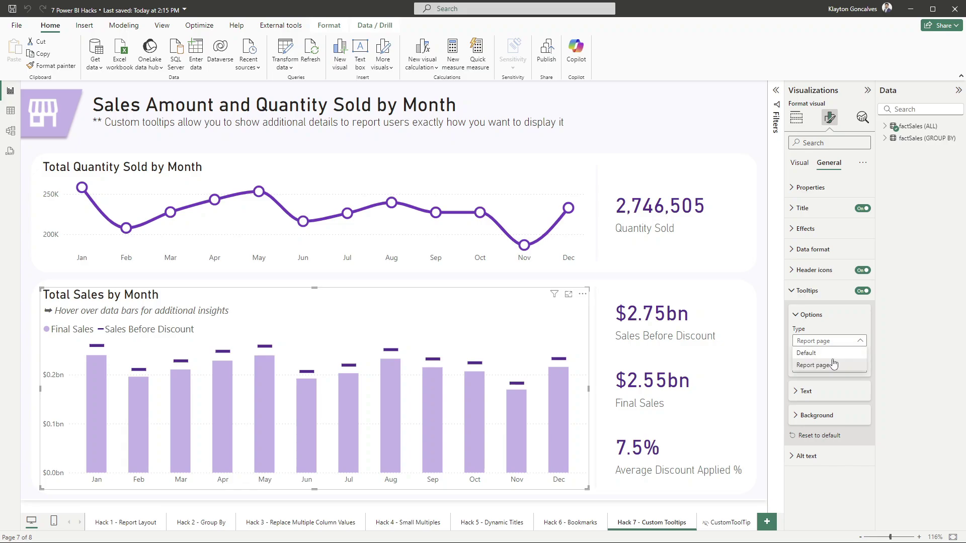
{"action": "left_click", "coordinate": [833, 364]}
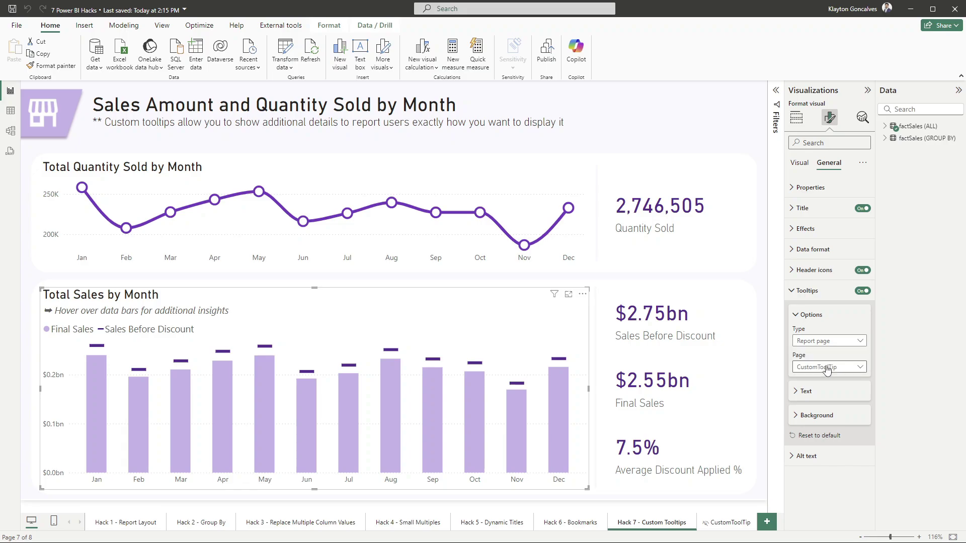
{"action": "left_click", "coordinate": [858, 371]}
{"action": "left_click", "coordinate": [839, 392]}
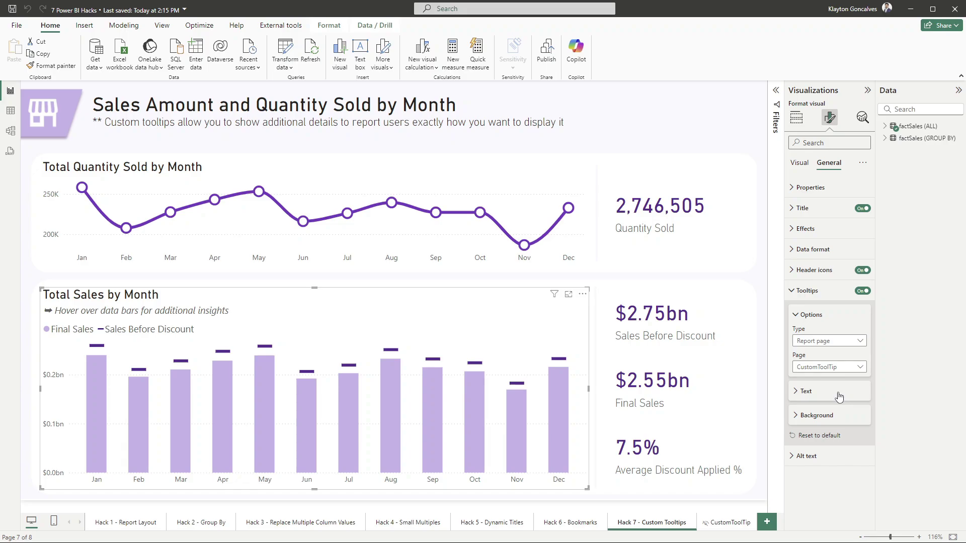